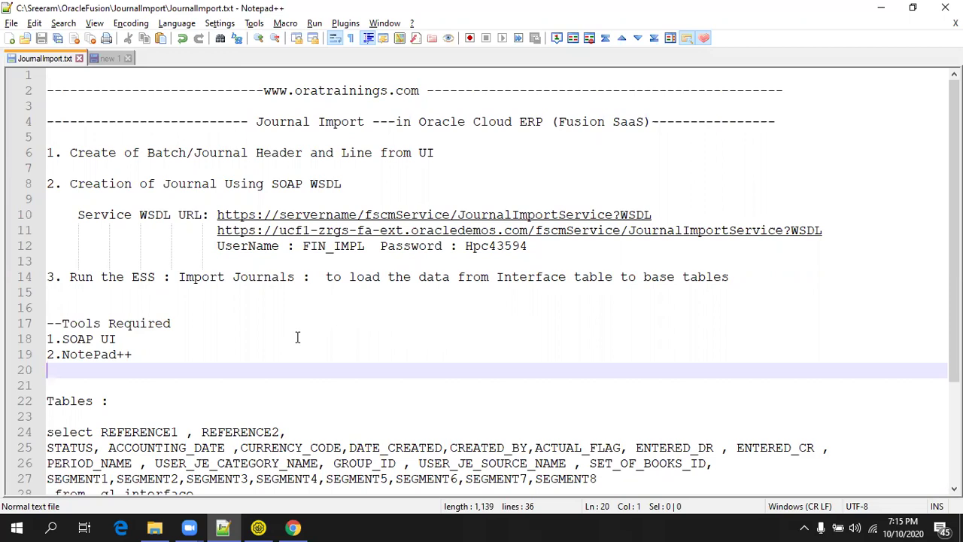
# Switch from the JournalImport.txt notes in Notepad++ to the Chrome browser.
pyautogui.click(293, 527)
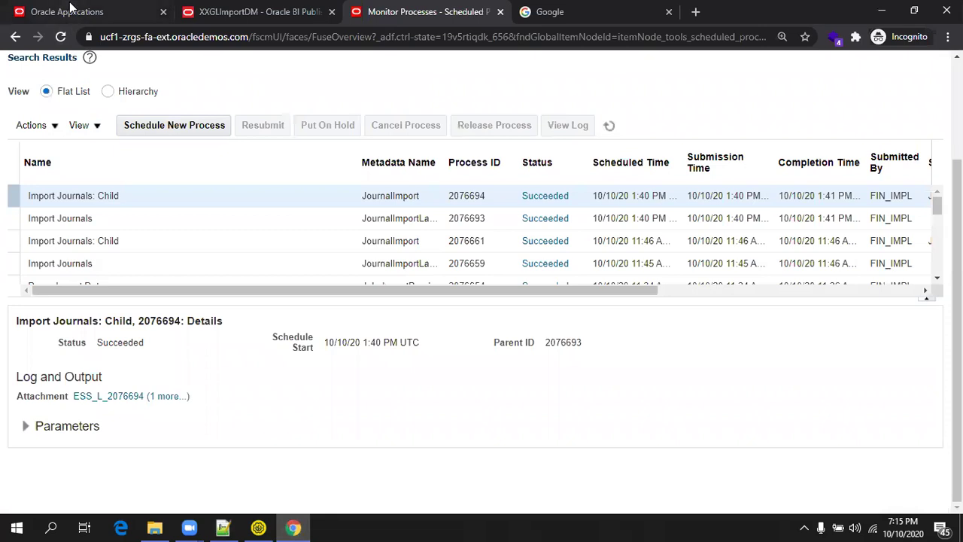
# Go to General Accounting > Journals and start a new journal for Healthcare US Primary Ledger.
pyautogui.click(69, 9)
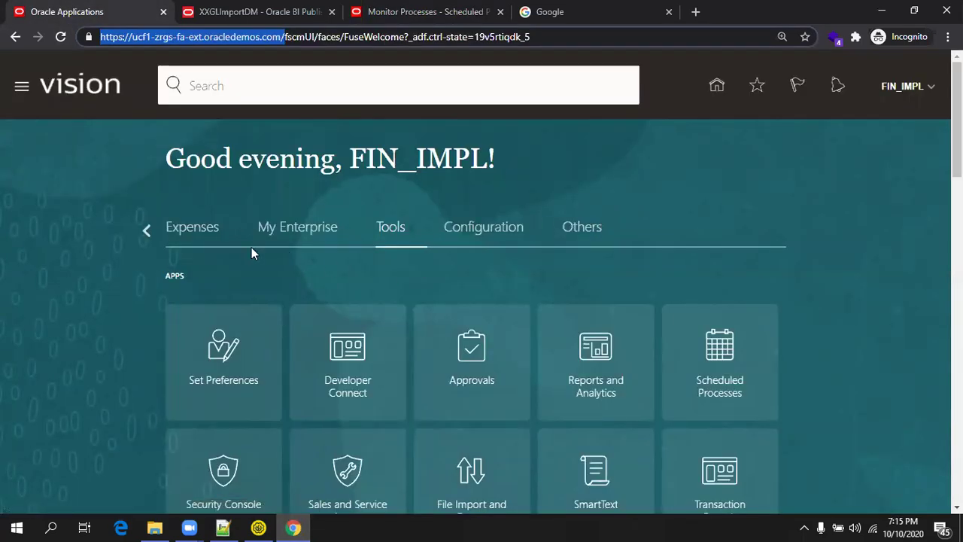
pyautogui.click(144, 230)
pyautogui.click(145, 230)
pyautogui.click(148, 231)
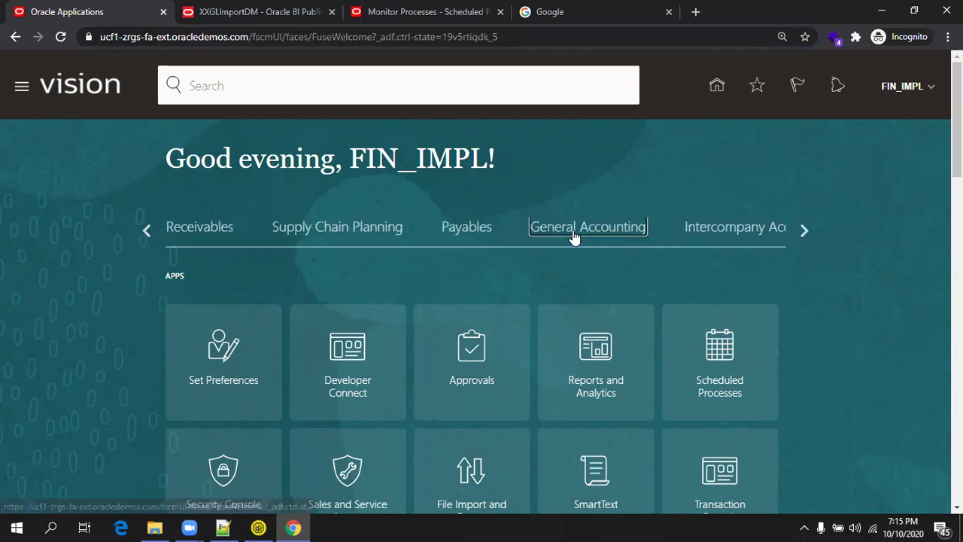
pyautogui.click(574, 229)
pyautogui.scroll(-1, 277, 333)
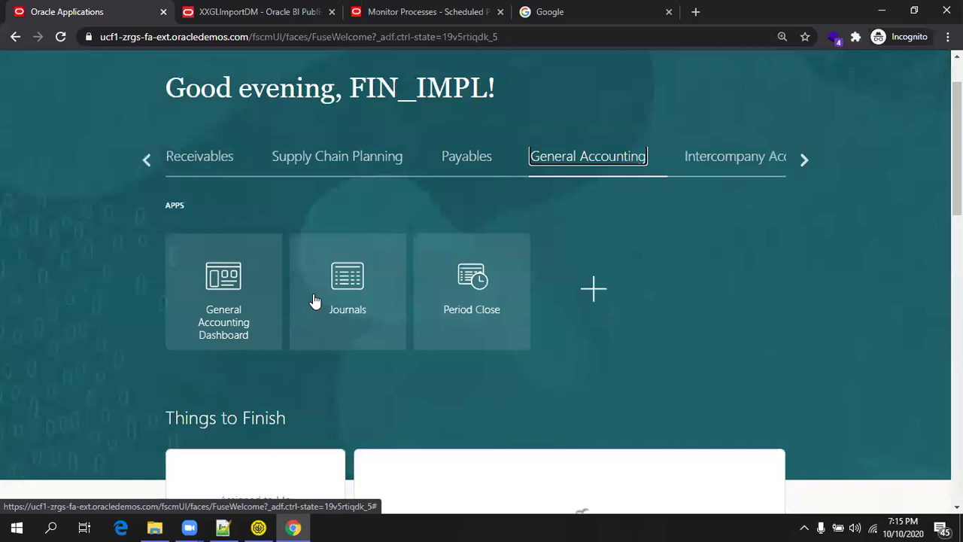
pyautogui.click(346, 291)
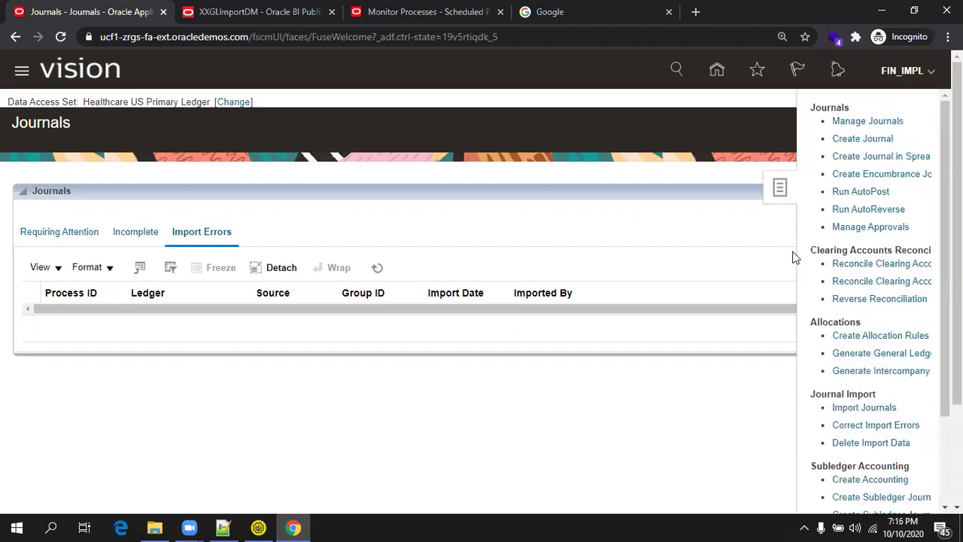
pyautogui.click(872, 140)
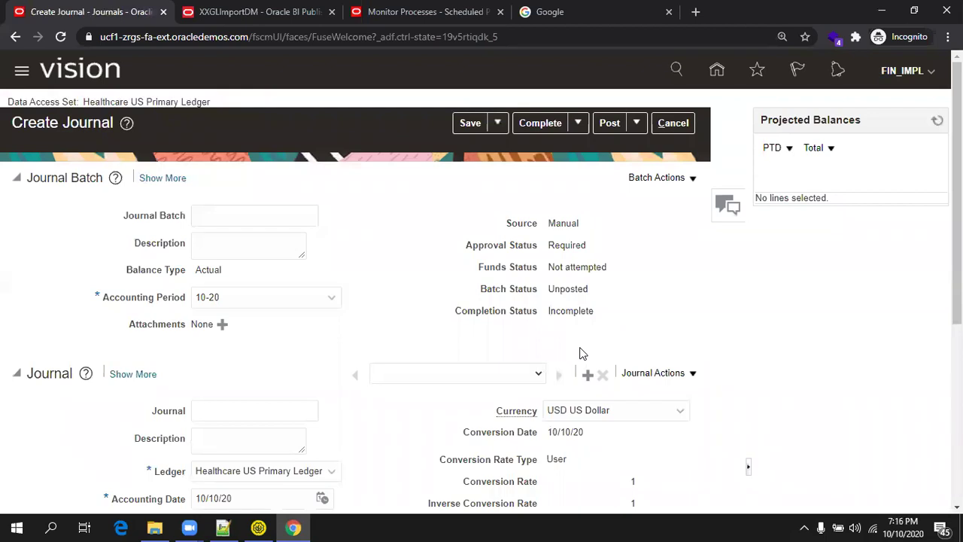
# Enter XXJournalBatch1 as the journal batch name and reuse it as the batch description.
pyautogui.click(247, 218)
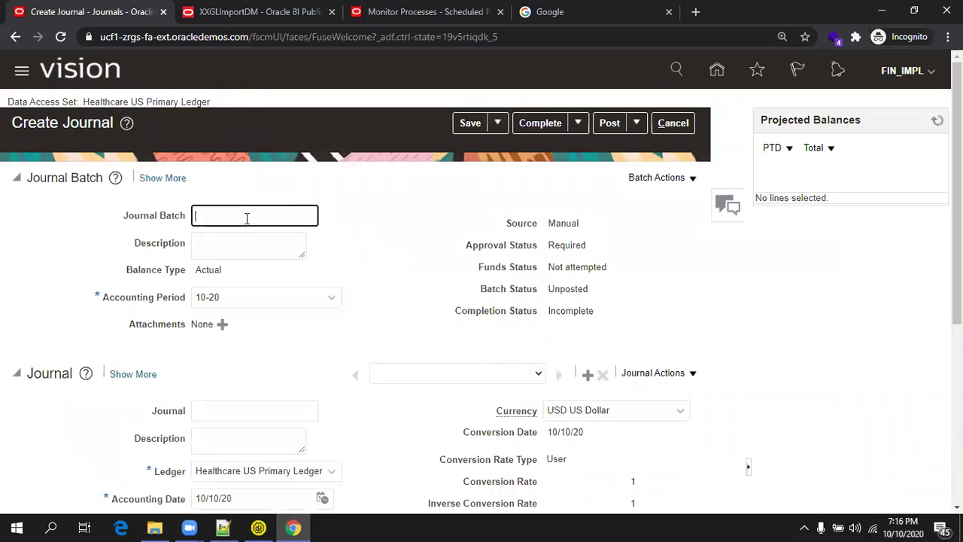
pyautogui.write('xx')
pyautogui.write('XXJournalBatch1')
pyautogui.hotkey('ctrl', 'a')
pyautogui.hotkey('ctrl', 'c')
pyautogui.press('Tab')
pyautogui.hotkey('ctrl', 'v')
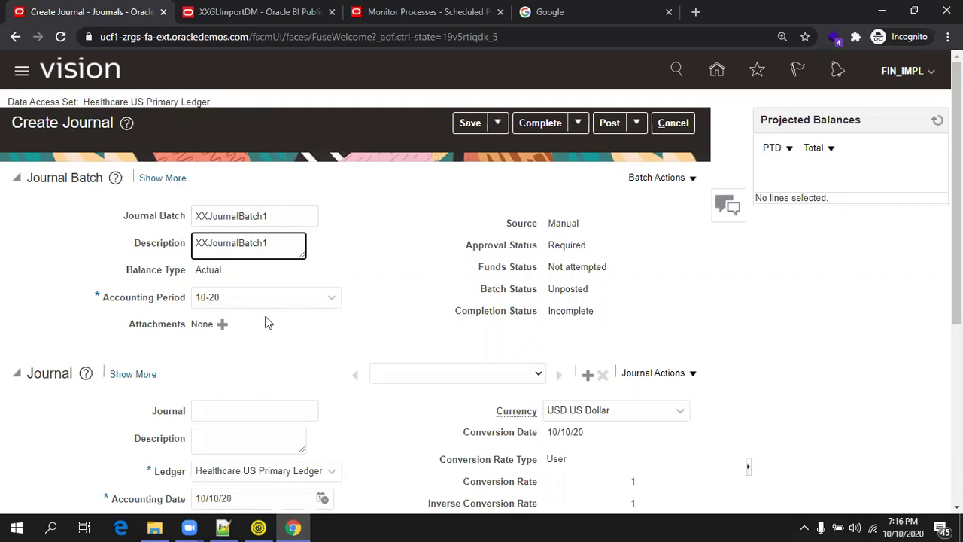
# Name the journal xxJournalName with the description xxJournal Desc.
pyautogui.scroll(-2, 215, 332)
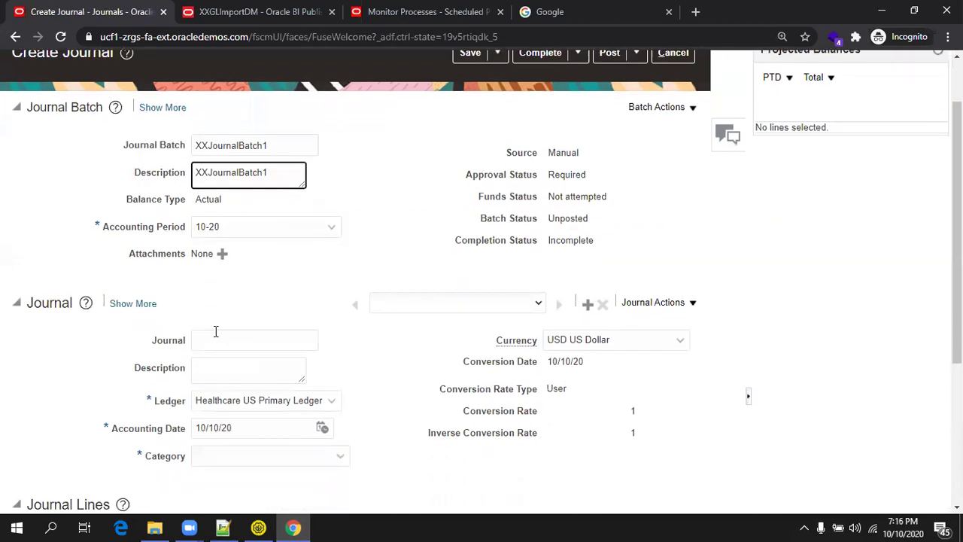
pyautogui.click(209, 273)
pyautogui.write('xx')
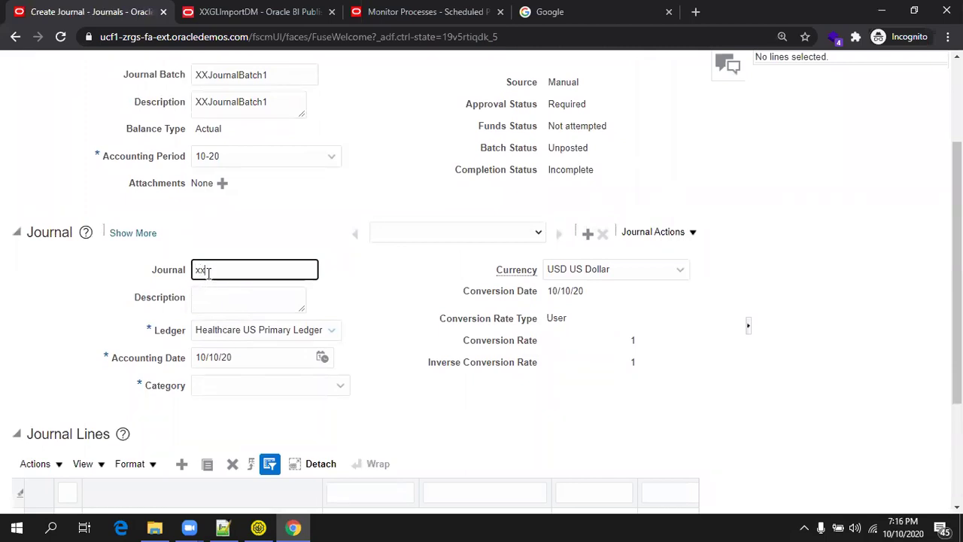
pyautogui.write('journalName')
pyautogui.hotkey('ctrl', 'a')
pyautogui.hotkey('ctrl', 'c')
pyautogui.press('Tab')
pyautogui.hotkey('ctrl', 'v')
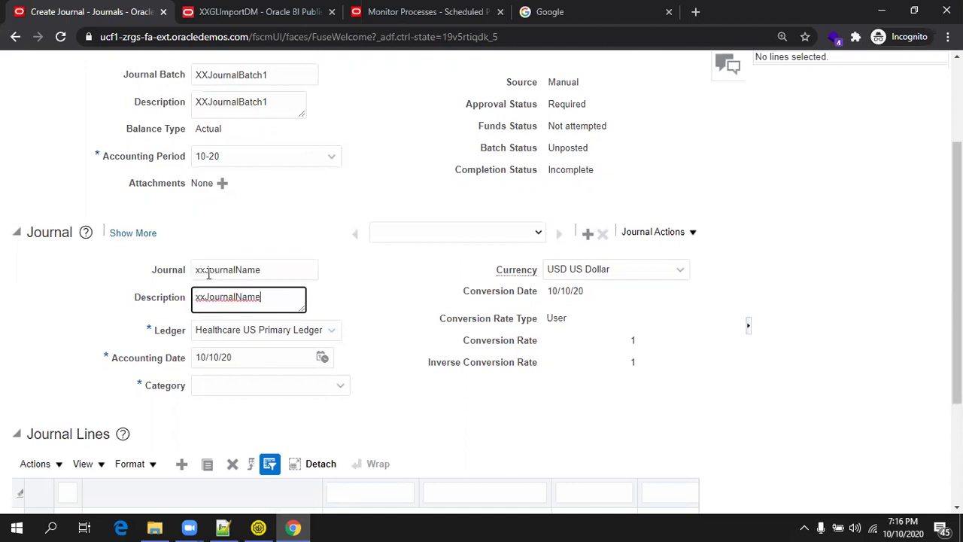
pyautogui.press('BackSpace')
pyautogui.press('BackSpace')
pyautogui.press('BackSpace')
pyautogui.press('BackSpace')
pyautogui.press('BackSpace')
pyautogui.write('Desc')
# Set the journal category to Miscellaneous.
pyautogui.scroll(-1, 335, 361)
pyautogui.click(308, 322)
pyautogui.write('Misc')
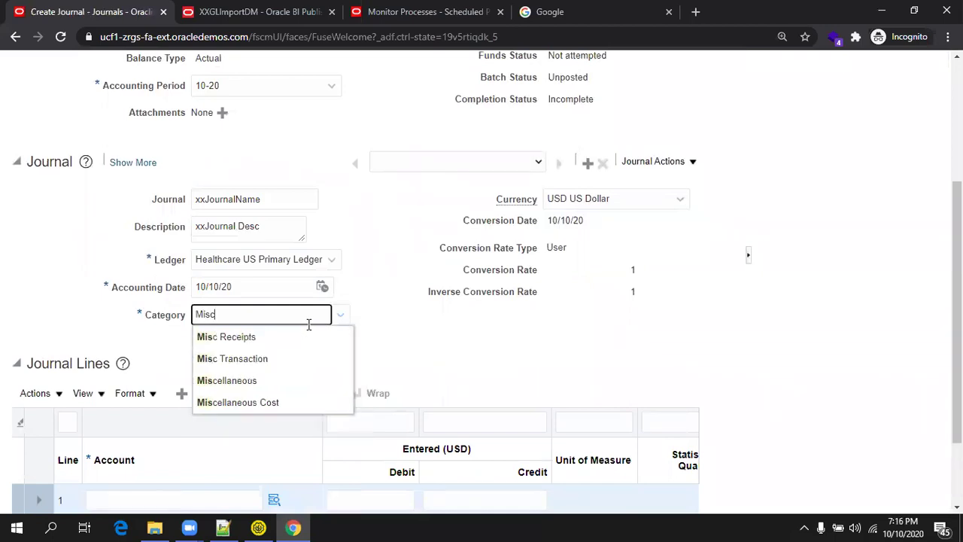
pyautogui.click(266, 378)
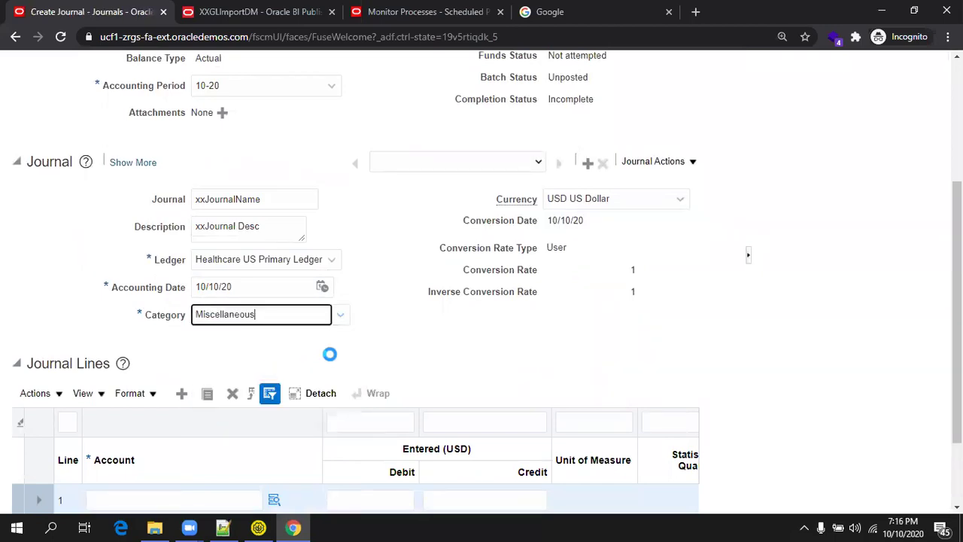
pyautogui.scroll(3, 421, 285)
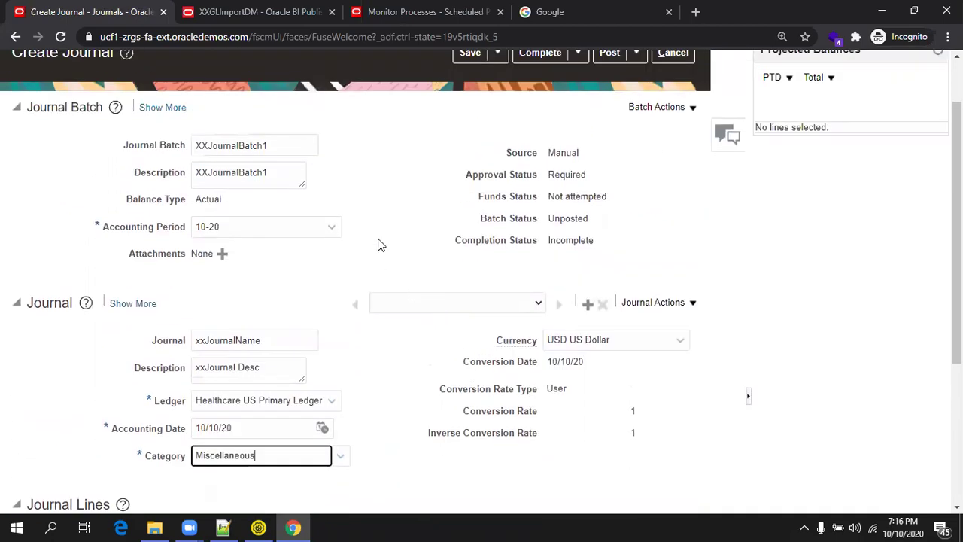
pyautogui.scroll(-3, 329, 258)
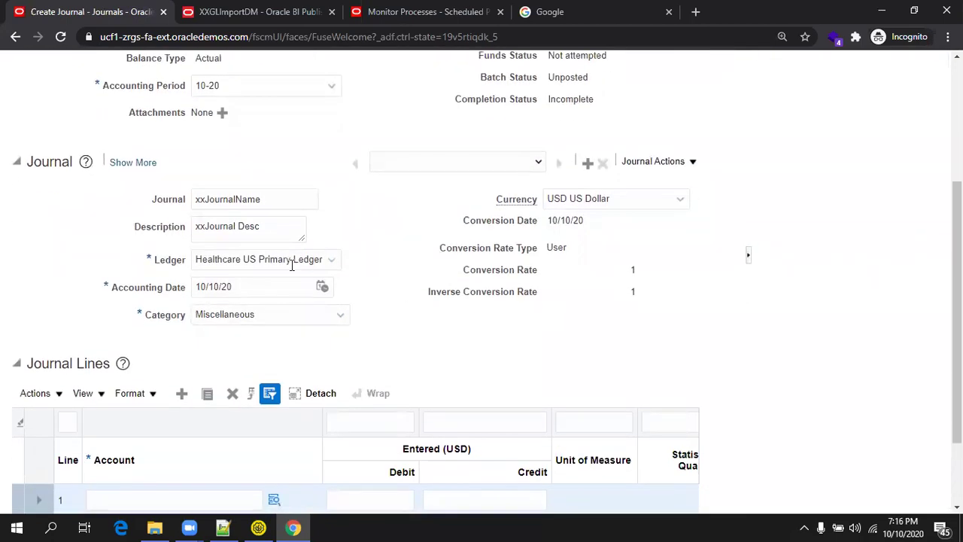
pyautogui.scroll(-2, 404, 286)
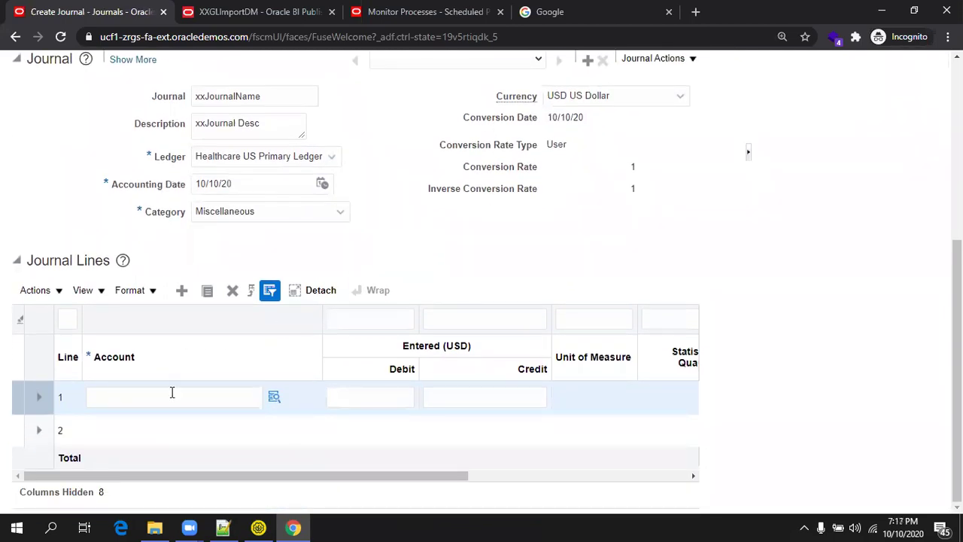
pyautogui.click(172, 392)
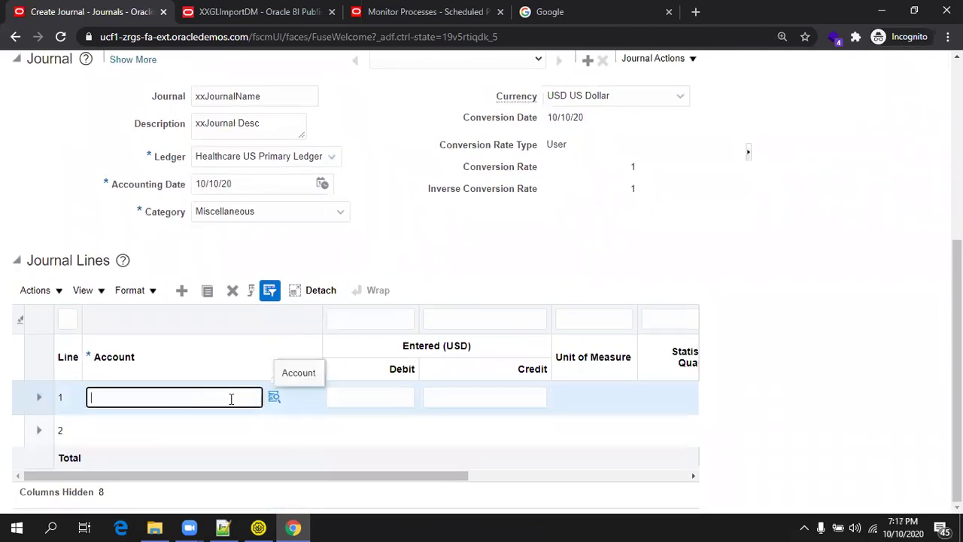
pyautogui.click(272, 399)
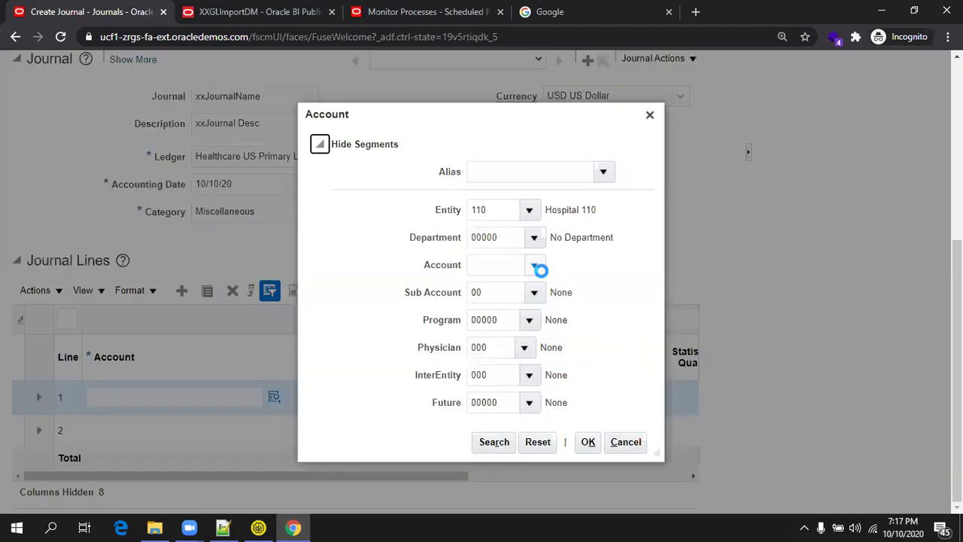
pyautogui.click(497, 443)
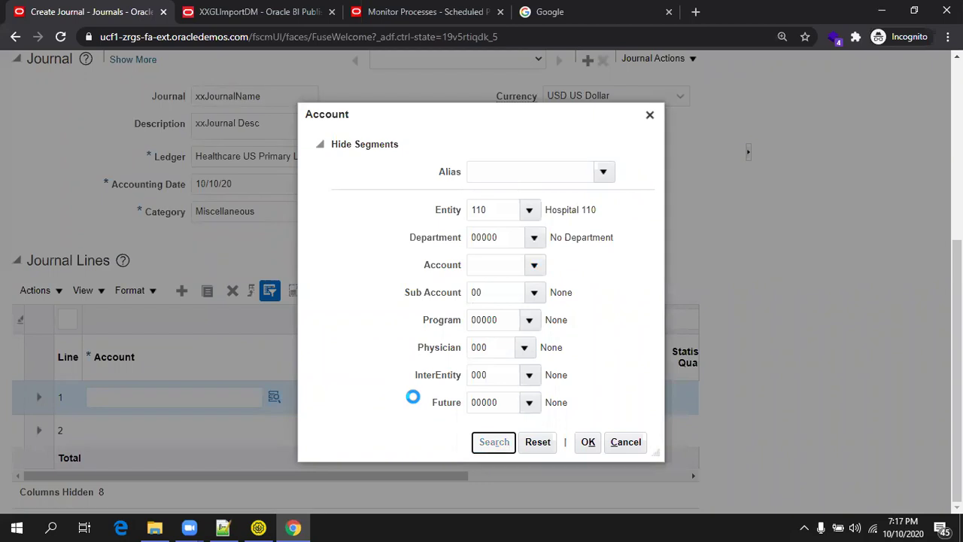
pyautogui.scroll(-2, 376, 277)
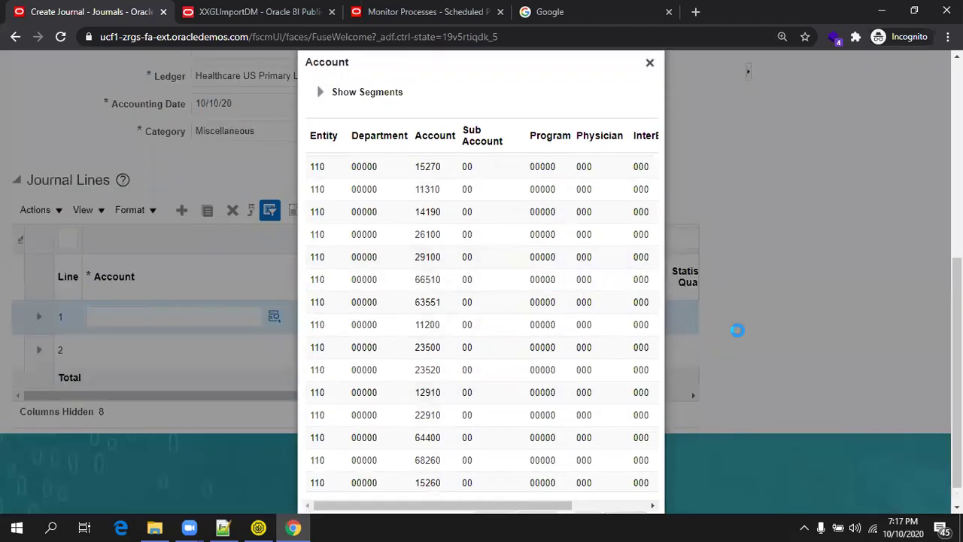
pyautogui.scroll(-1, 736, 329)
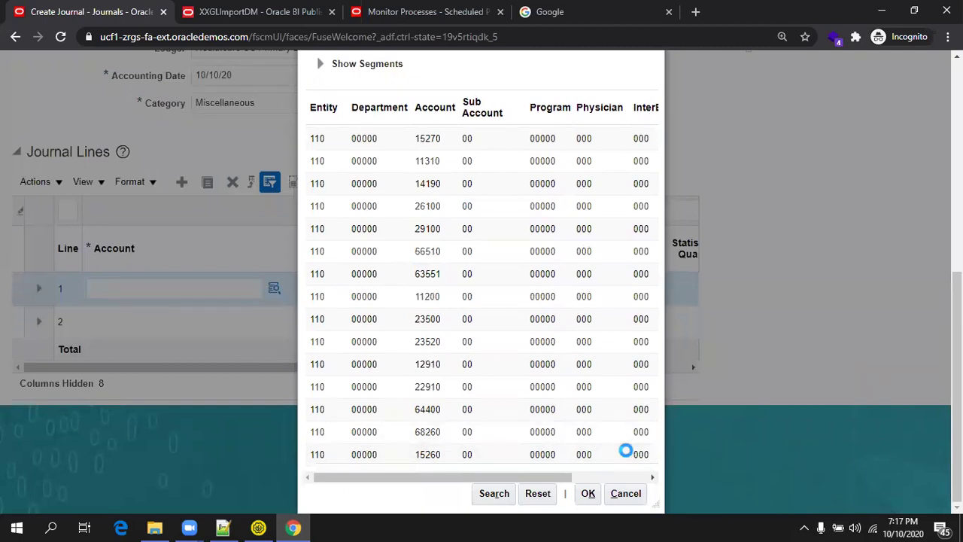
pyautogui.click(589, 497)
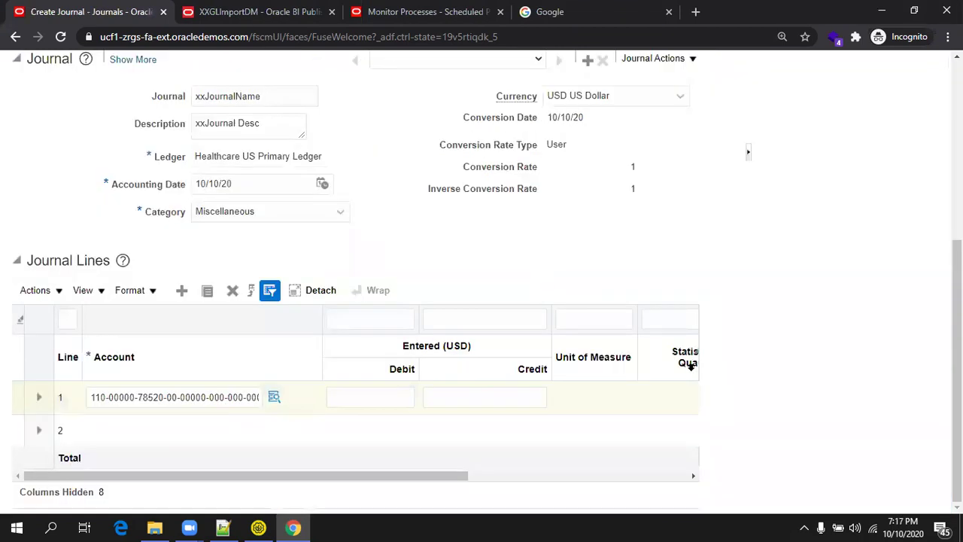
pyautogui.click(397, 407)
pyautogui.write('10')
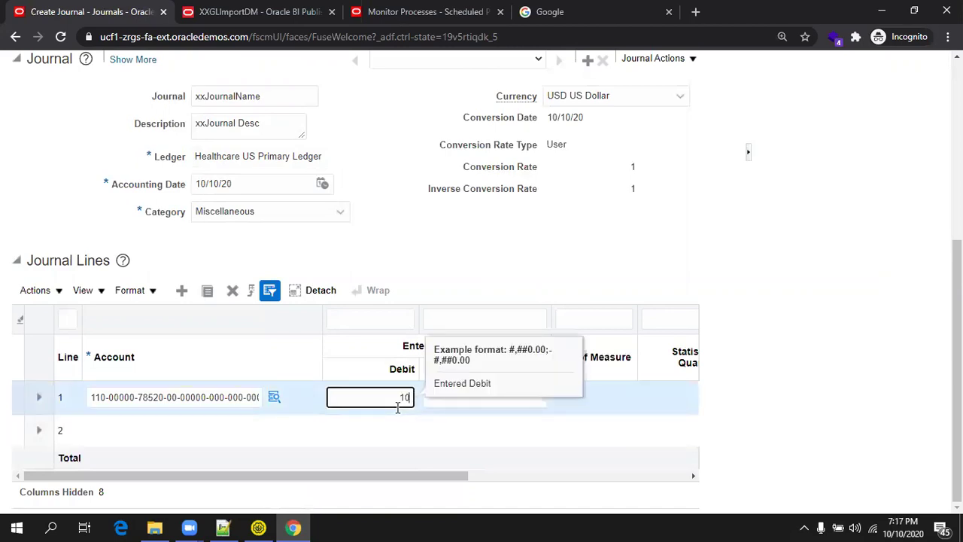
pyautogui.write('0')
pyautogui.click(301, 440)
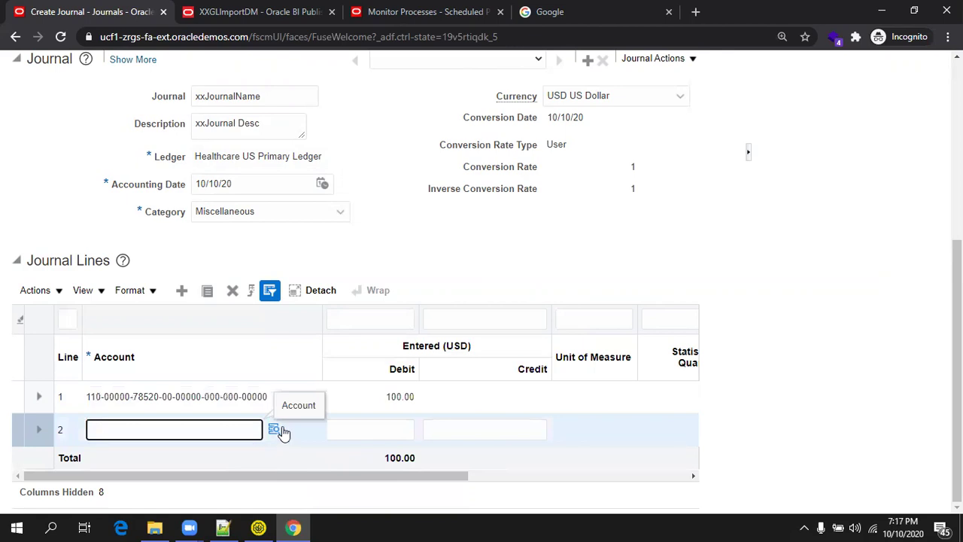
pyautogui.click(273, 429)
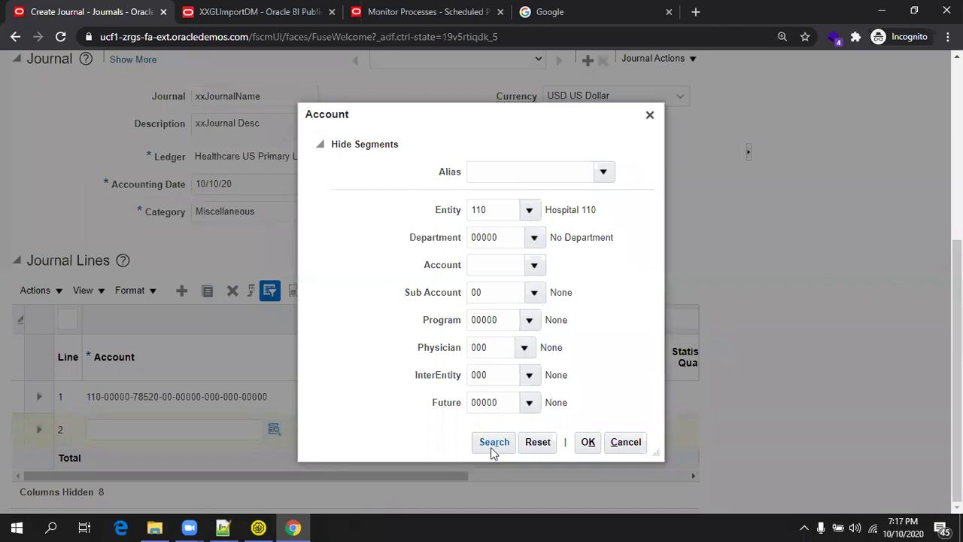
pyautogui.click(490, 444)
pyautogui.click(463, 394)
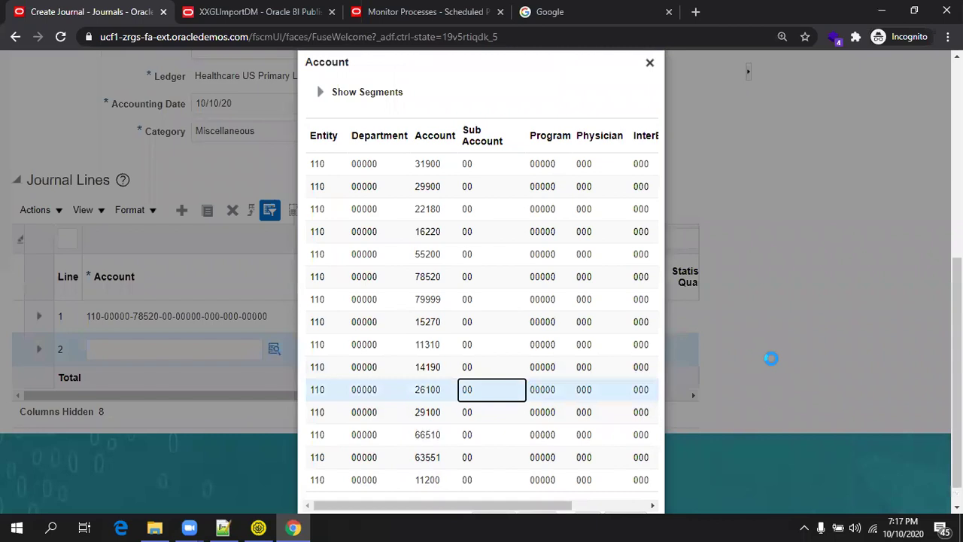
pyautogui.scroll(-1, 771, 359)
pyautogui.click(588, 493)
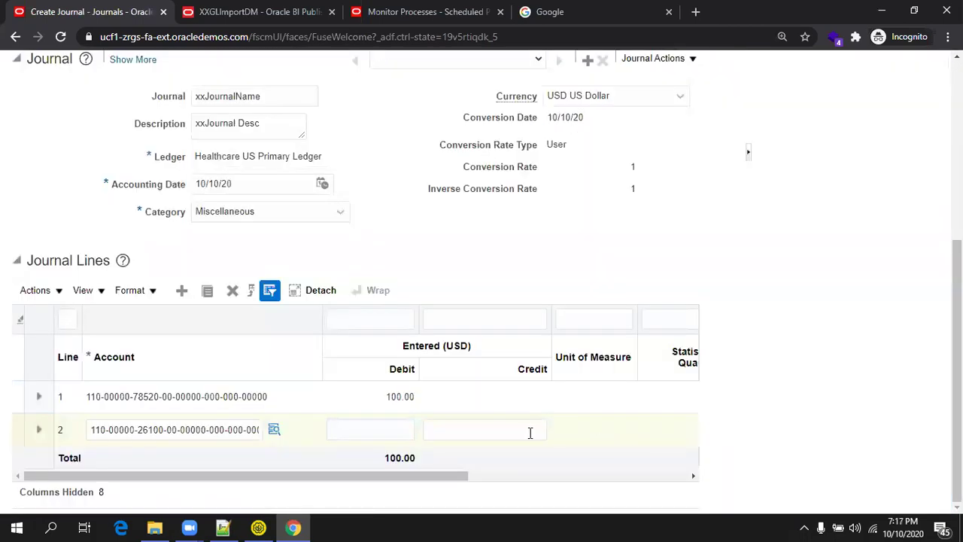
pyautogui.click(528, 432)
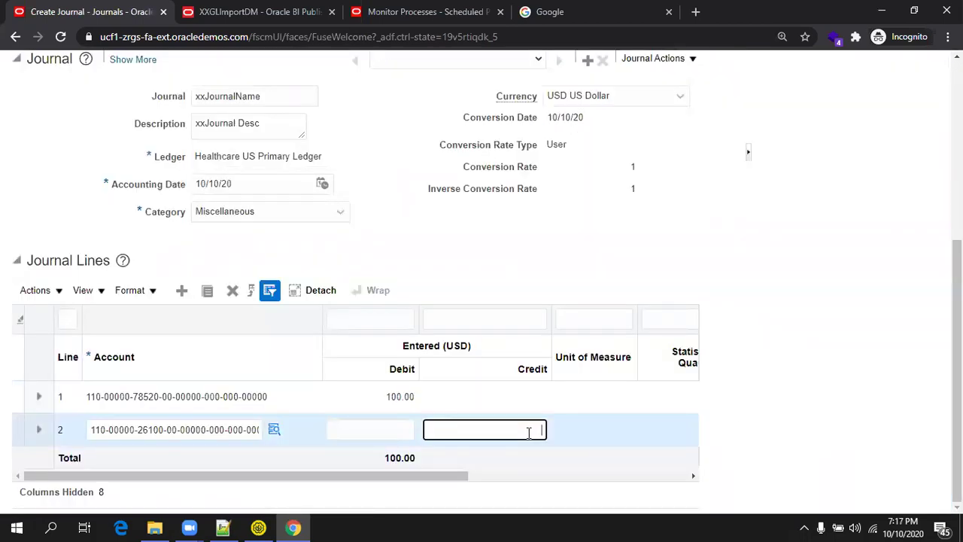
pyautogui.write('100')
pyautogui.click(836, 337)
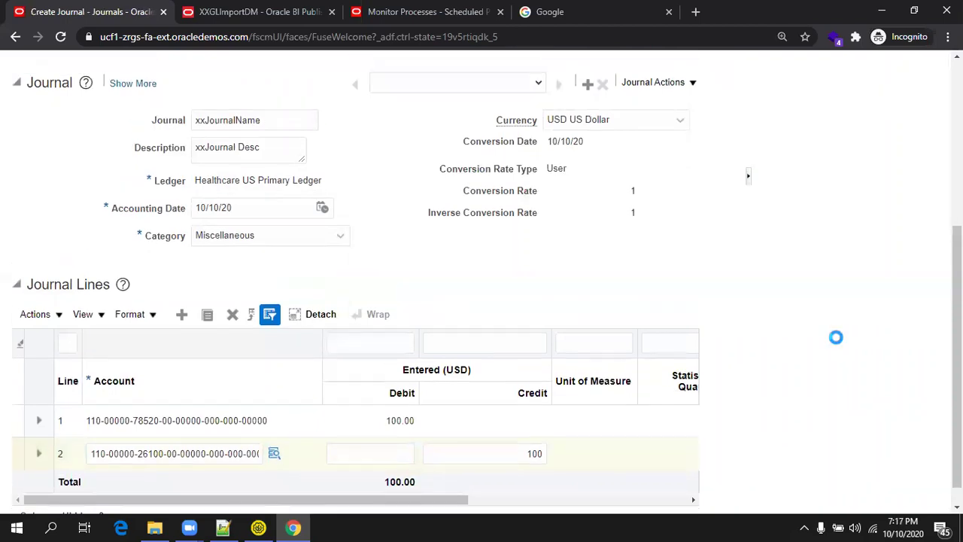
pyautogui.scroll(5, 836, 337)
# Save the XXJournalBatch1 batch, review its two balanced lines, and return to the Notepad++ notes.
pyautogui.click(464, 124)
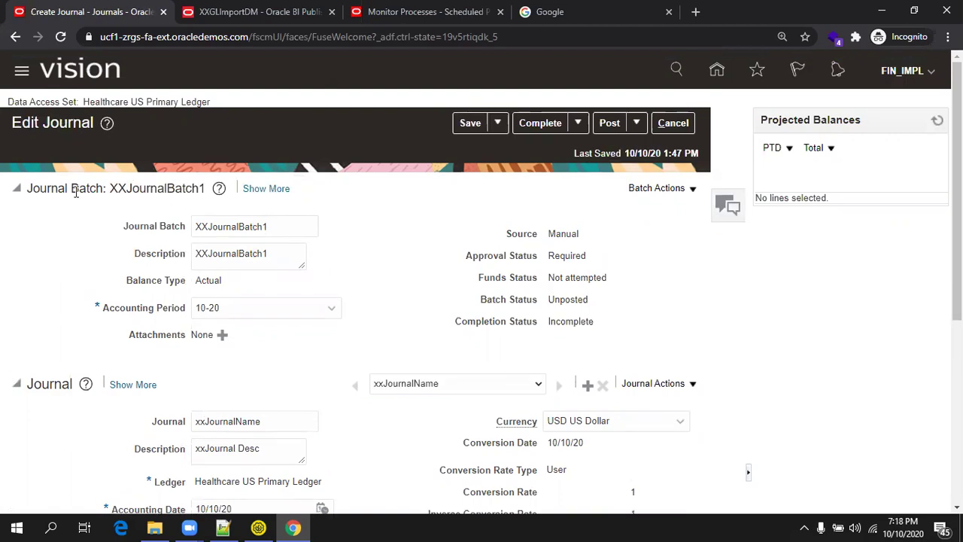
pyautogui.scroll(-3, 155, 233)
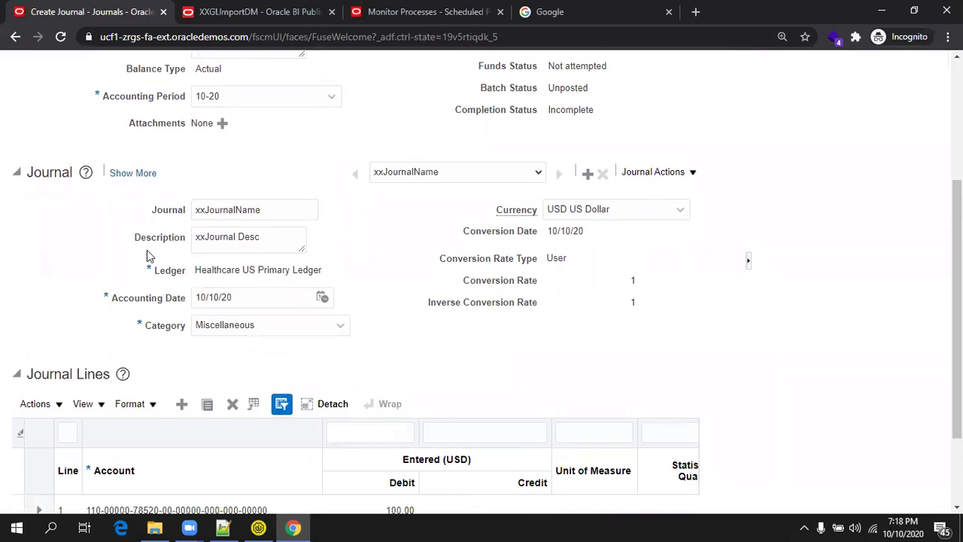
pyautogui.scroll(-2, 224, 326)
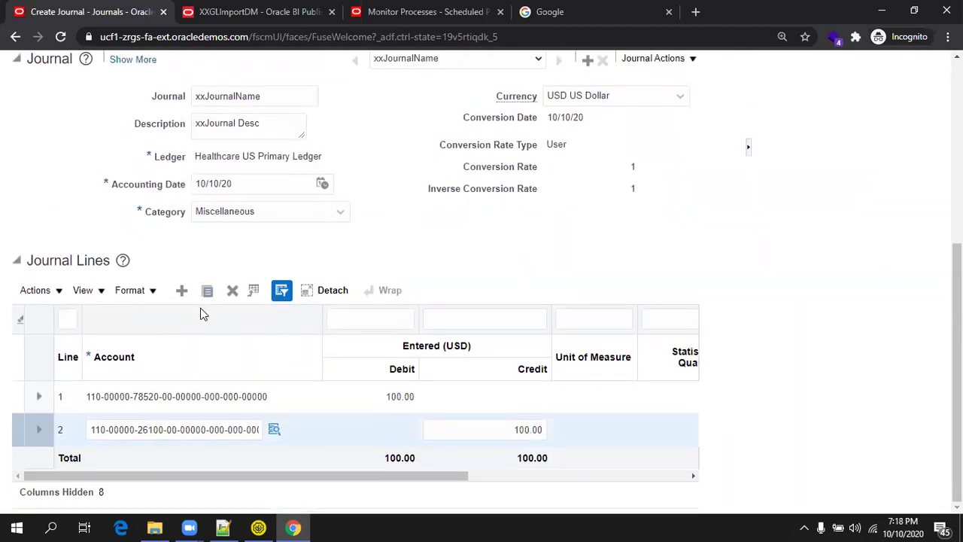
pyautogui.click(235, 527)
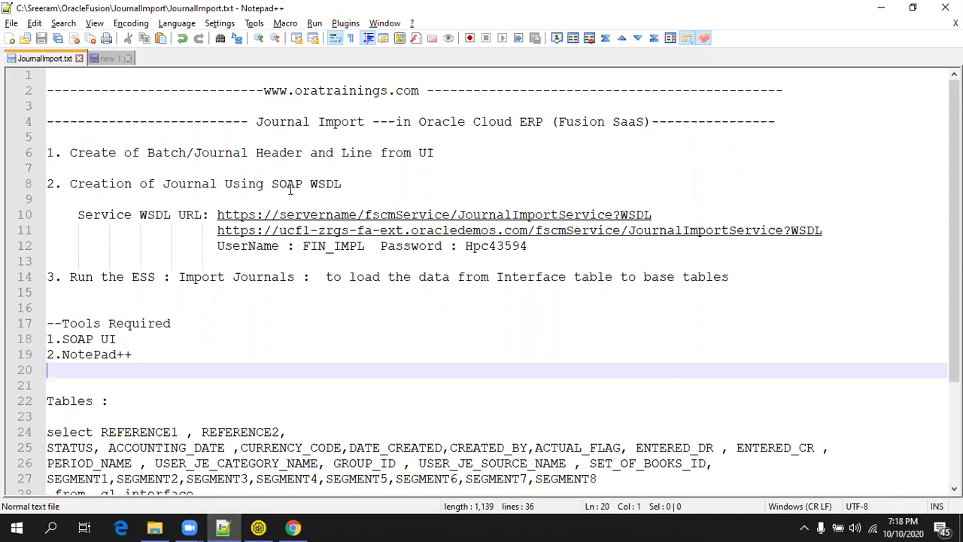
pyautogui.click(660, 208)
pyautogui.press('Return')
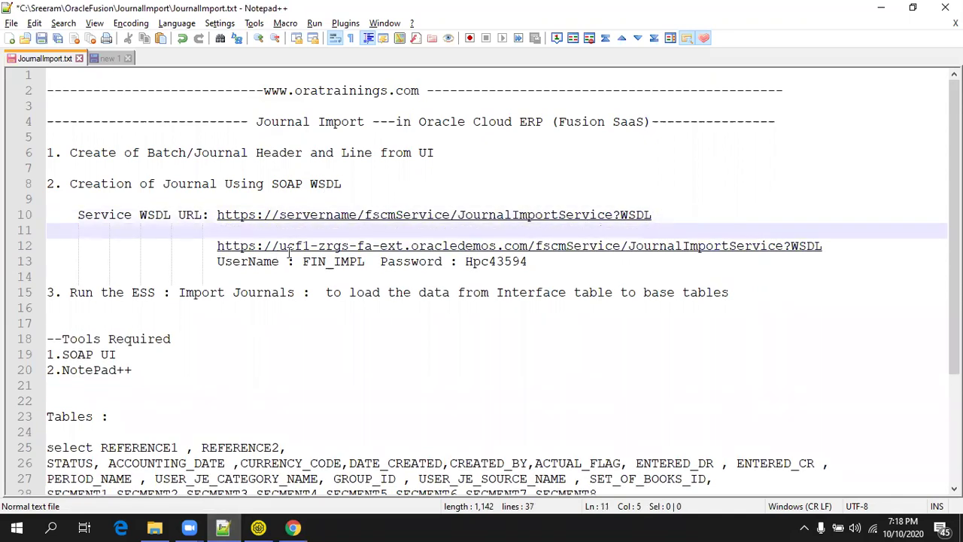
pyautogui.click(358, 218)
pyautogui.moveTo(359, 220); pyautogui.dragTo(529, 255)
pyautogui.hotkey('ctrl', 'c')
pyautogui.press('Up')
pyautogui.press('Return')
pyautogui.hotkey('ctrl', 'v')
pyautogui.write('-')
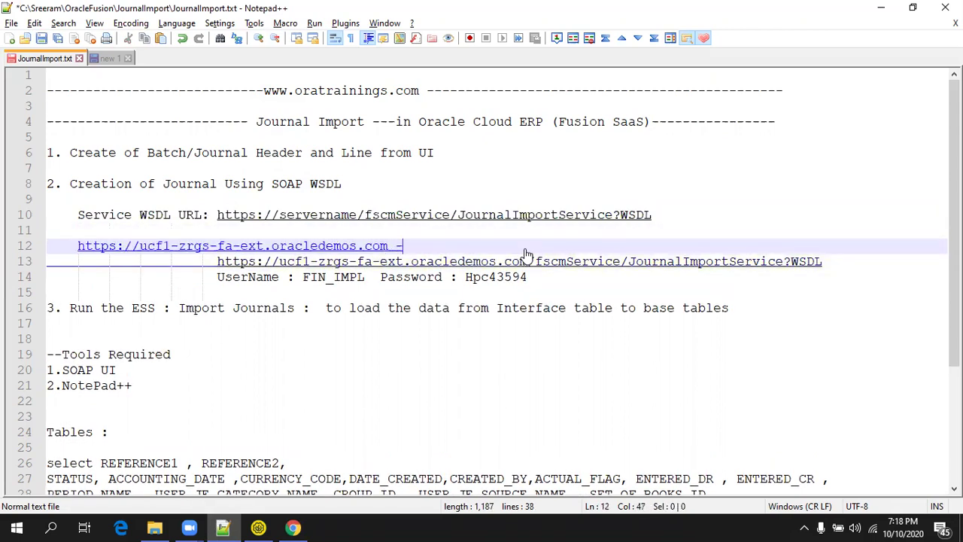
pyautogui.write('--')
pyautogui.press('Return')
pyautogui.press('Return')
pyautogui.hotkey('ctrl', 's')
# Put the caret at the end of the WSDL URL and go back to SoapUI.
pyautogui.scroll(-1, 526, 249)
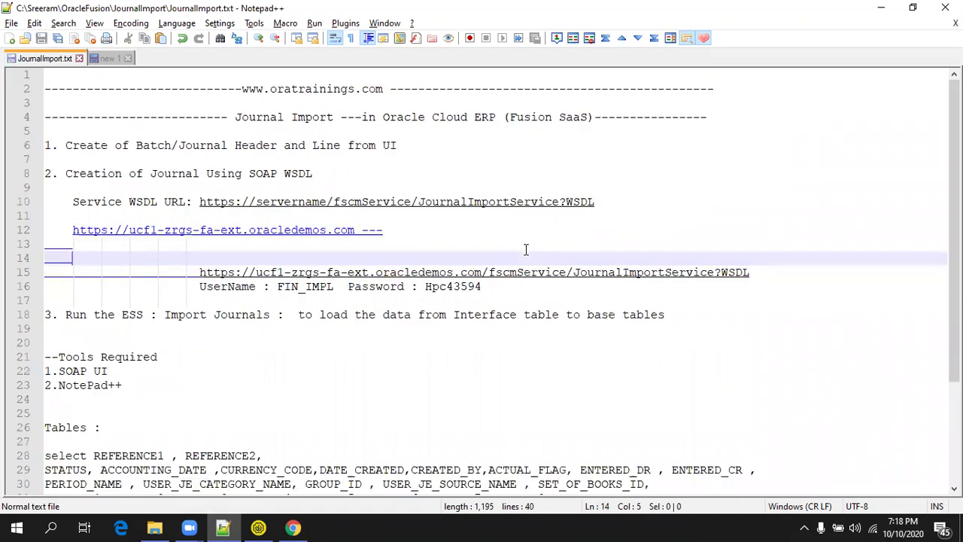
pyautogui.click(555, 334)
pyautogui.click(752, 264)
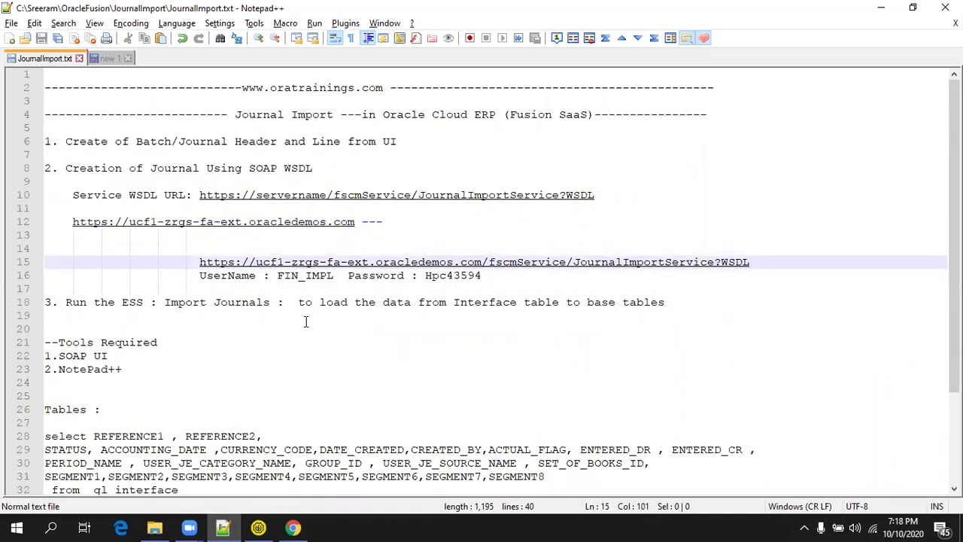
pyautogui.click(256, 526)
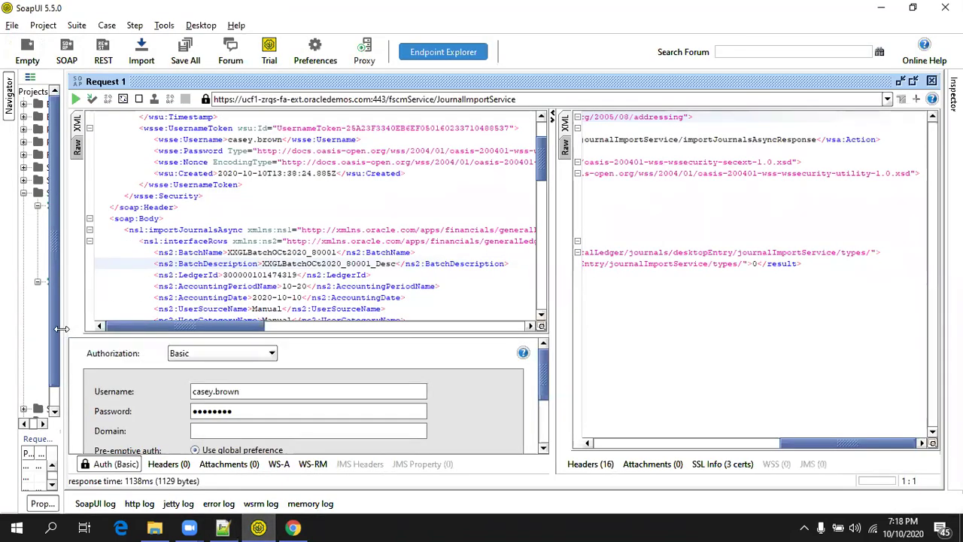
# Delete the soap:Header WS-Security block from Request 1's XML envelope.
pyautogui.moveTo(61, 329); pyautogui.dragTo(38, 329)
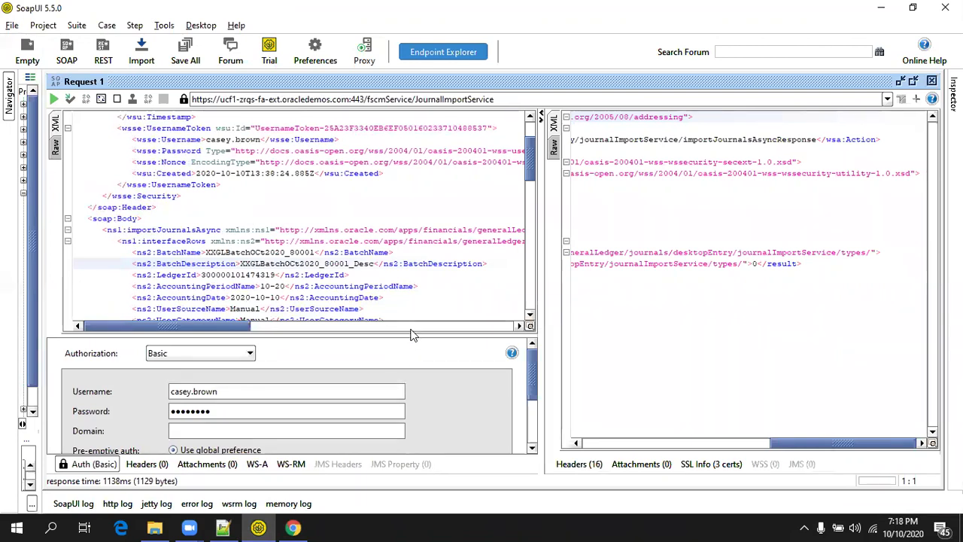
pyautogui.moveTo(412, 335); pyautogui.dragTo(412, 356)
pyautogui.click(406, 258)
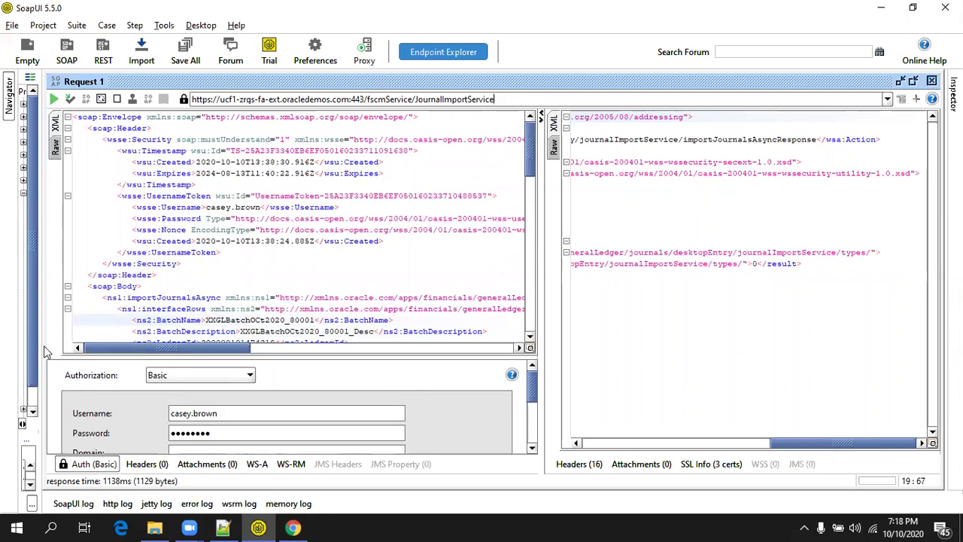
pyautogui.moveTo(41, 351); pyautogui.dragTo(179, 343)
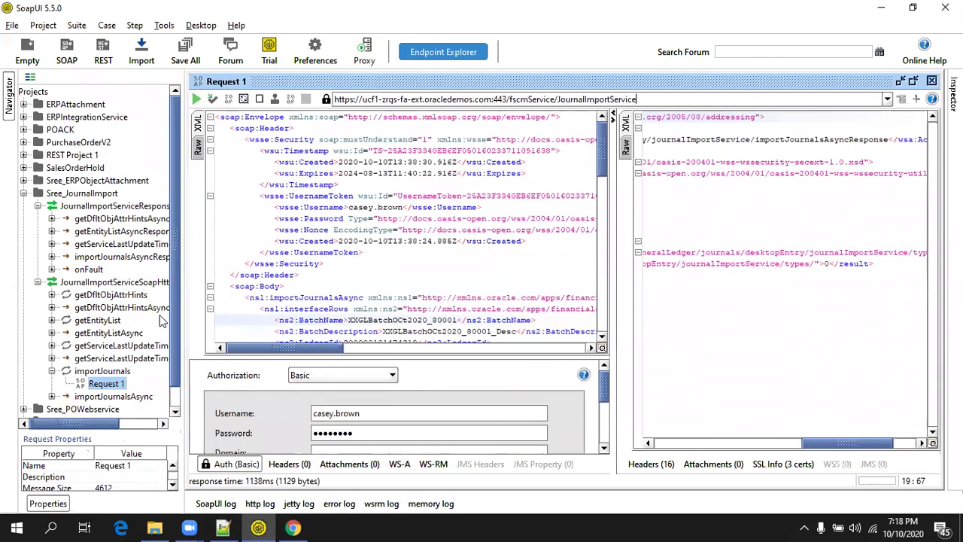
pyautogui.scroll(-1, 118, 349)
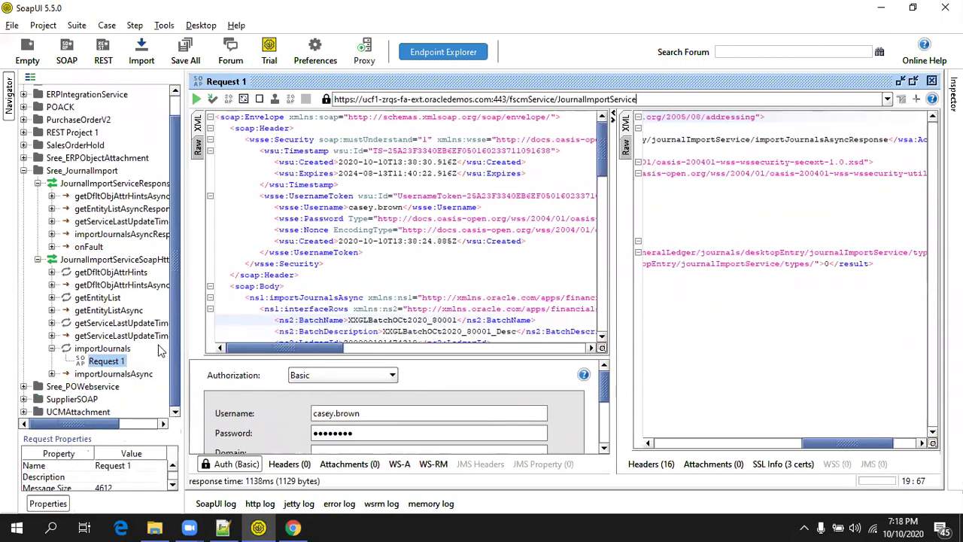
pyautogui.moveTo(180, 340); pyautogui.dragTo(39, 346)
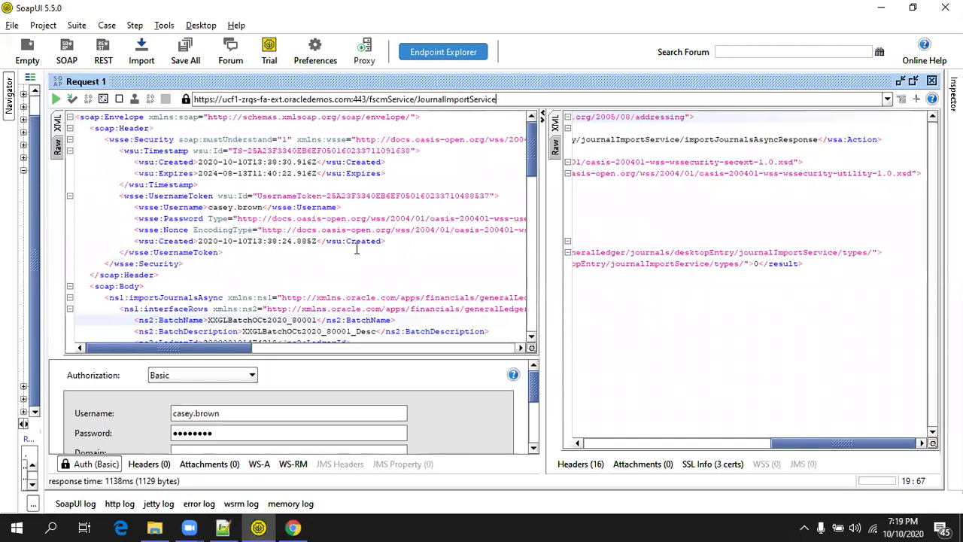
pyautogui.doubleClick(143, 275)
pyautogui.moveTo(165, 280); pyautogui.dragTo(75, 127)
pyautogui.press('Delete')
pyautogui.press('Delete')
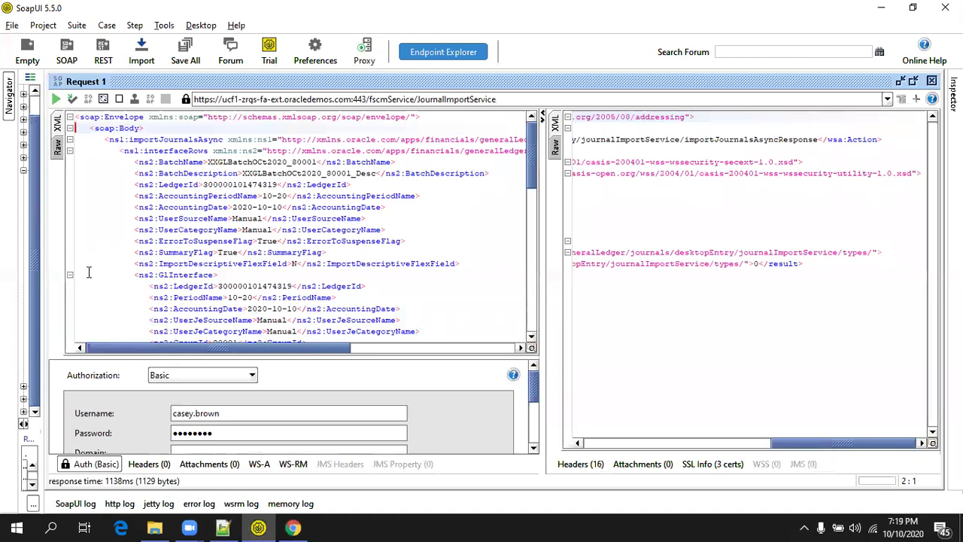
pyautogui.moveTo(42, 284); pyautogui.dragTo(79, 284)
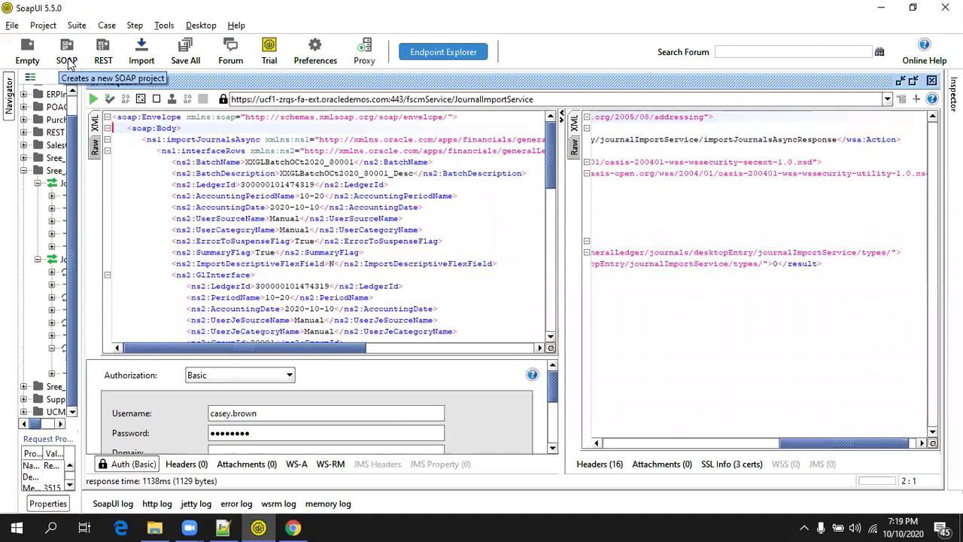
# Create SOAP project TestJournalImport from the JournalImportService?WSDL URL copied from the notes.
pyautogui.click(67, 60)
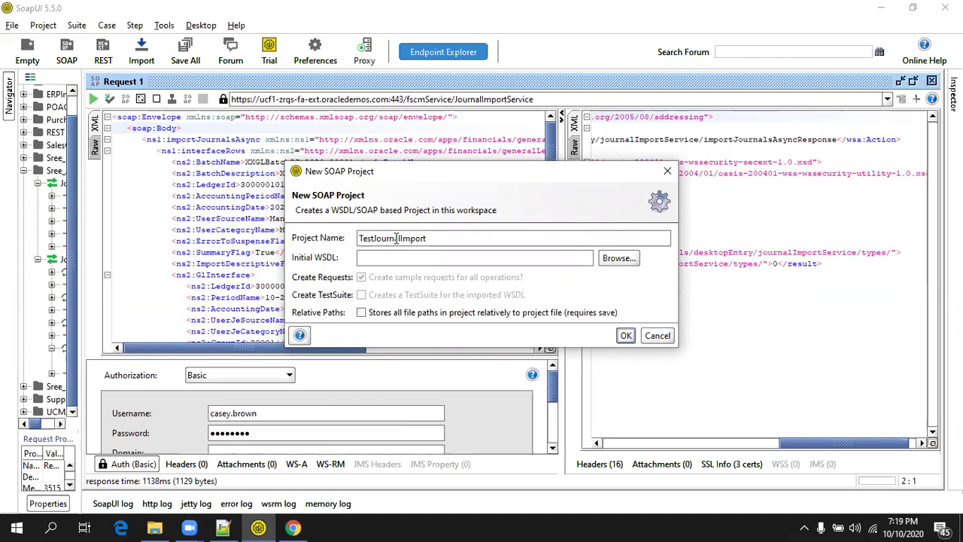
pyautogui.click(234, 526)
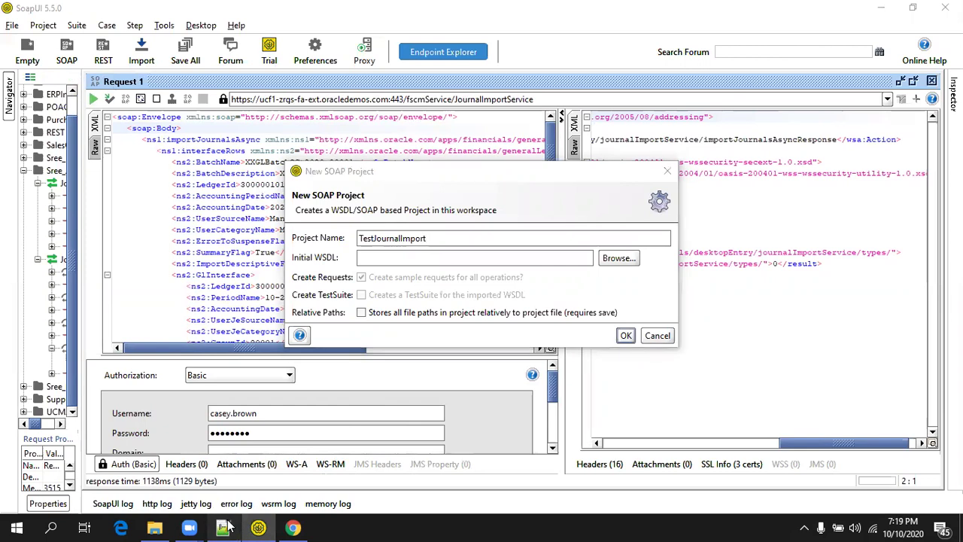
pyautogui.click(199, 263)
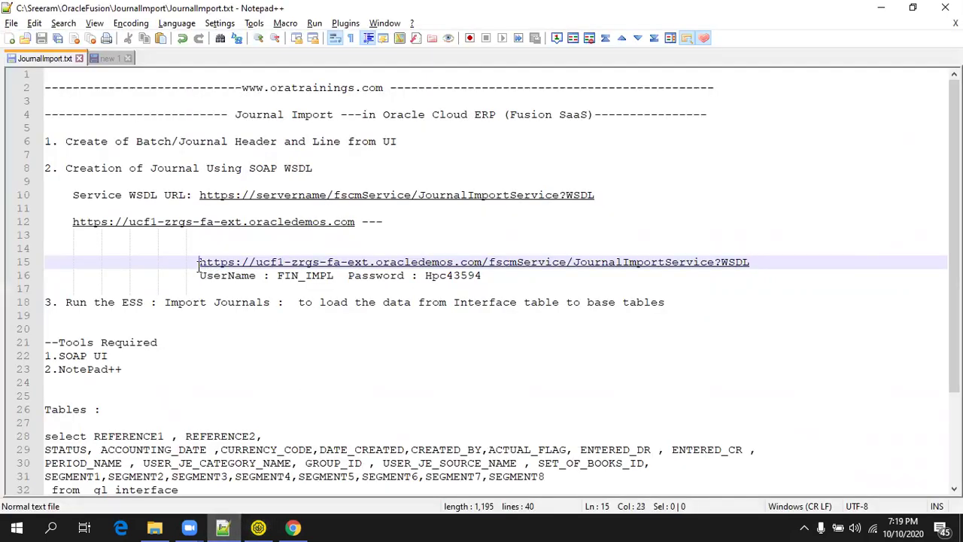
pyautogui.hotkey('shift', 'End')
pyautogui.hotkey('alt', 'Tab')
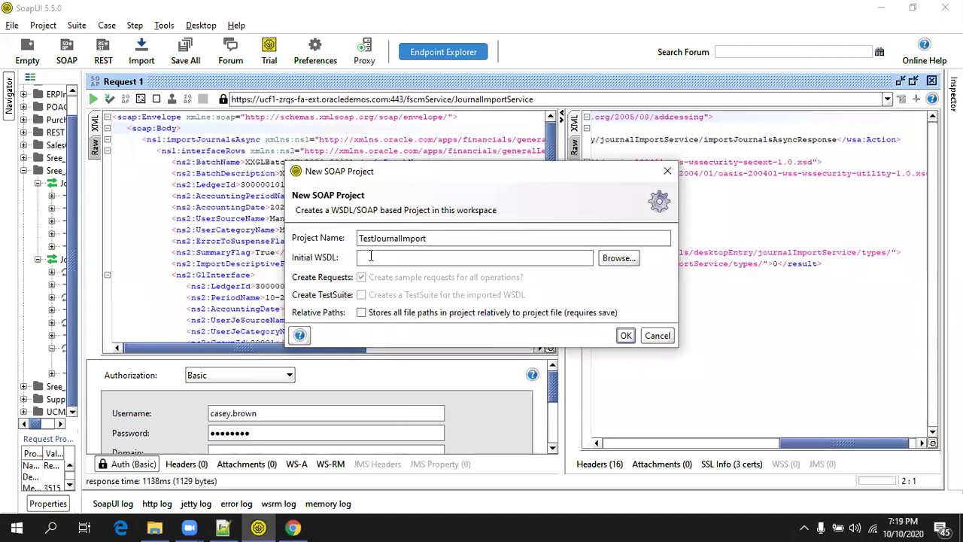
pyautogui.hotkey('ctrl', 'v')
pyautogui.click(625, 334)
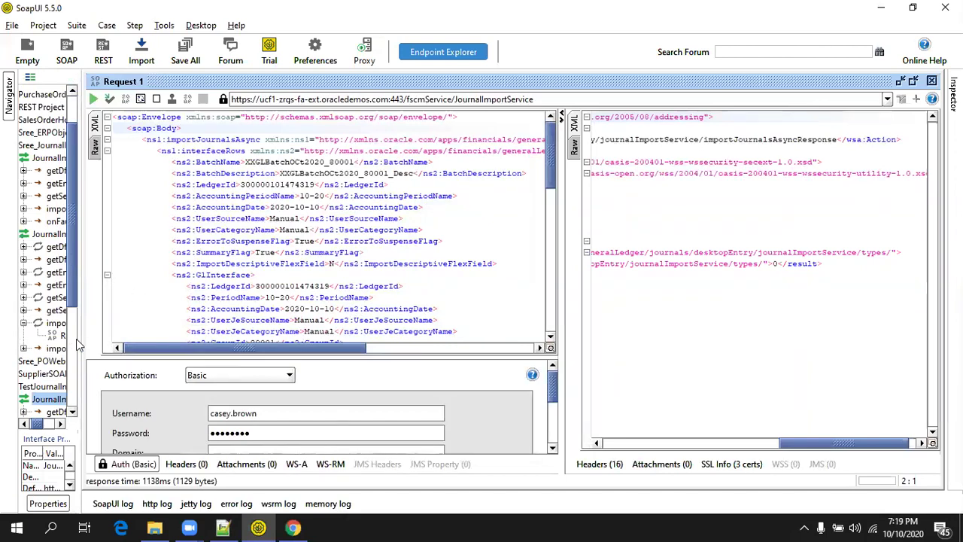
# Collapse the response binding and expand JournalImportServiceSoapHttp > importJournals down to Request 1.
pyautogui.moveTo(81, 343); pyautogui.dragTo(216, 316)
pyautogui.scroll(-1, 103, 280)
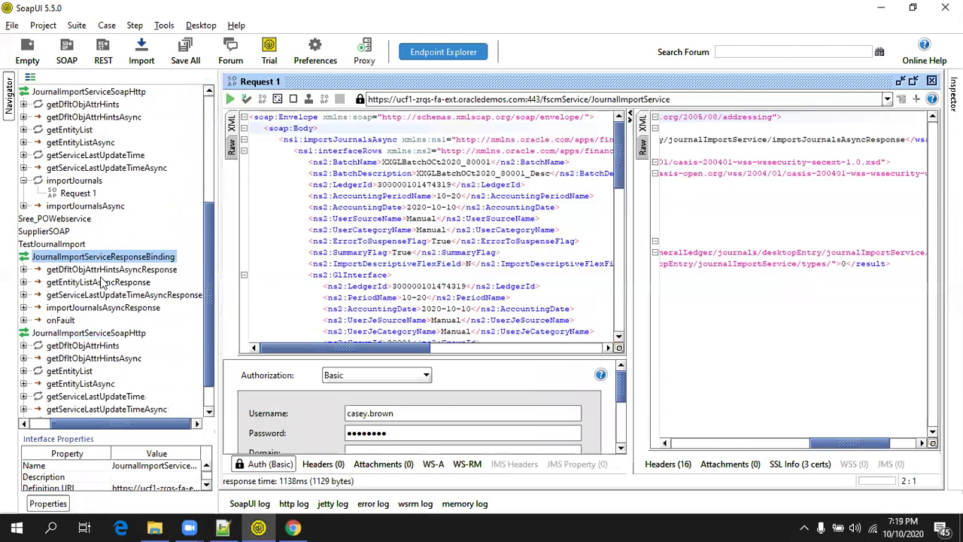
pyautogui.scroll(-1, 103, 280)
pyautogui.click(30, 422)
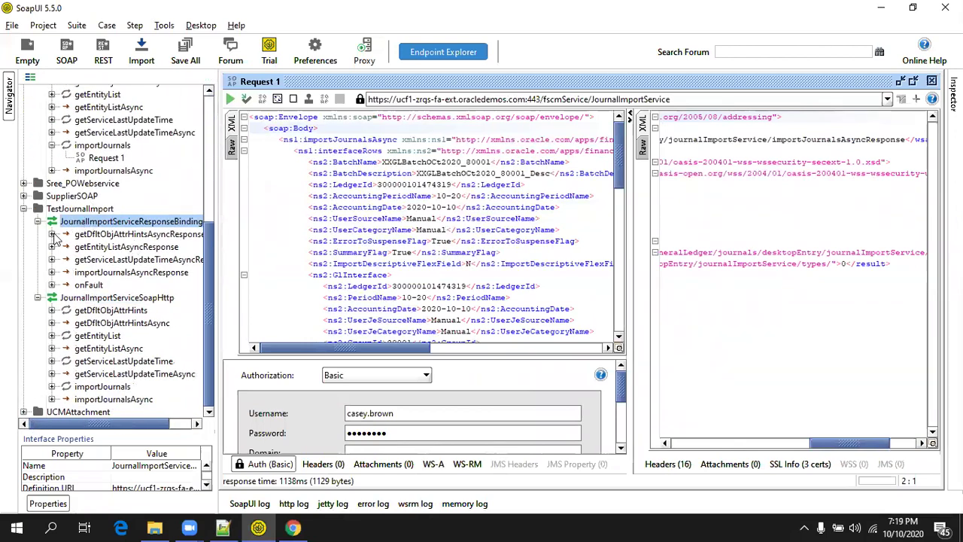
pyautogui.click(50, 223)
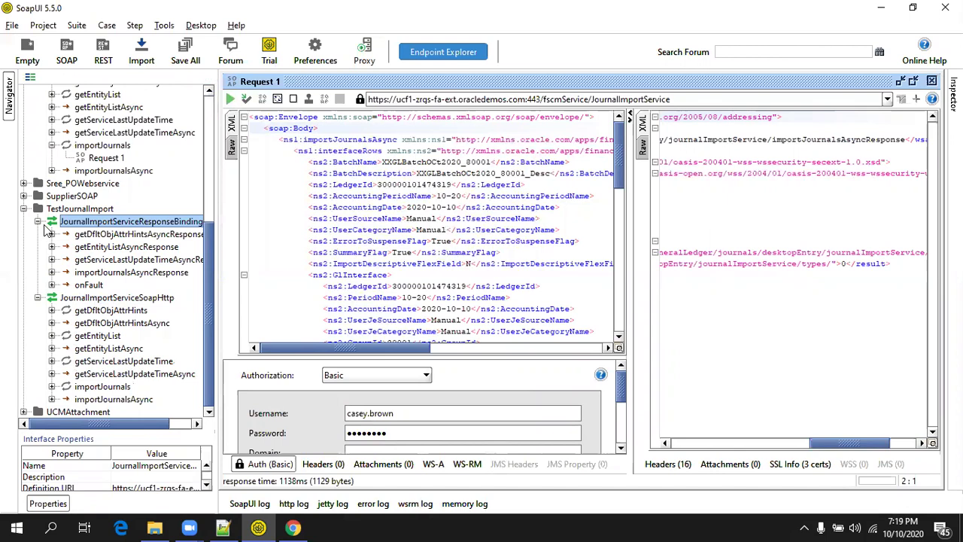
pyautogui.doubleClick(88, 224)
pyautogui.click(38, 298)
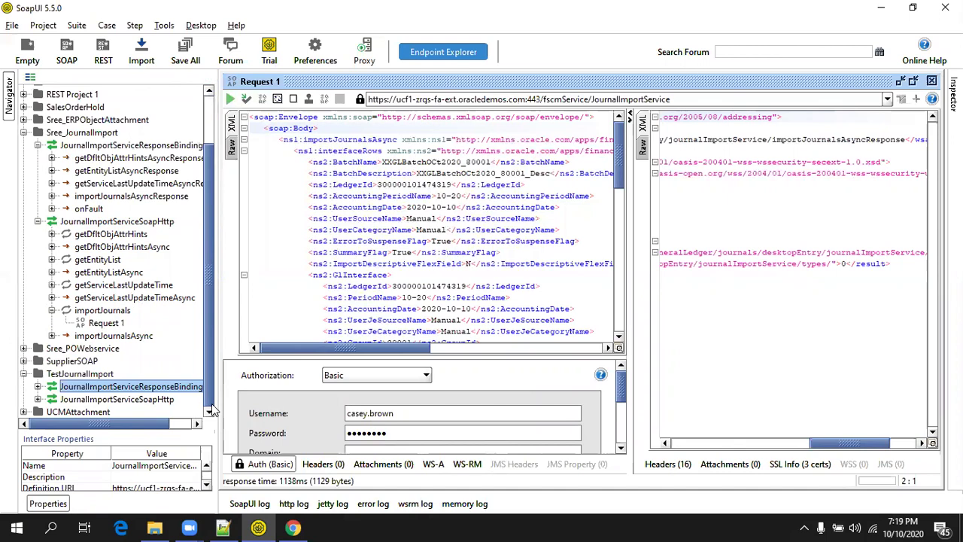
pyautogui.moveTo(215, 406); pyautogui.dragTo(256, 407)
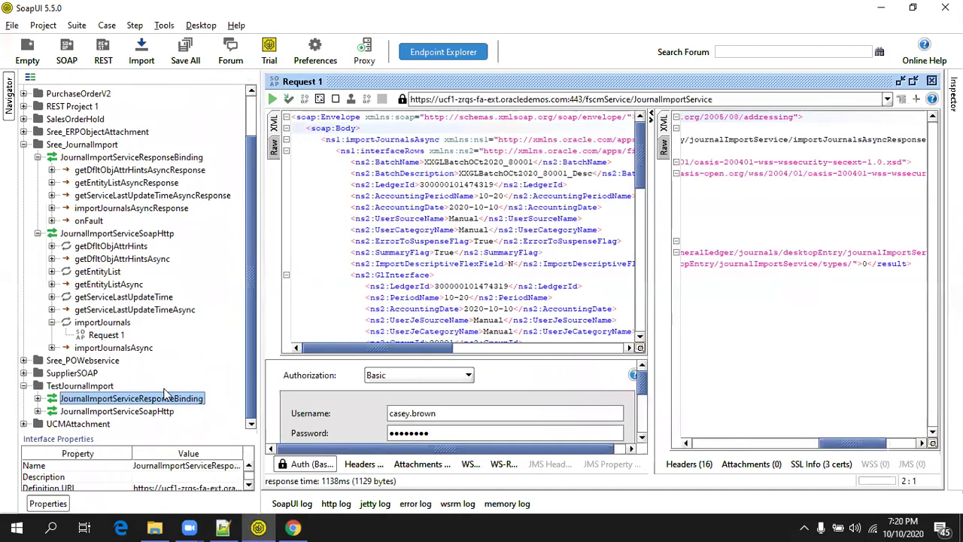
pyautogui.click(156, 412)
pyautogui.press('Right')
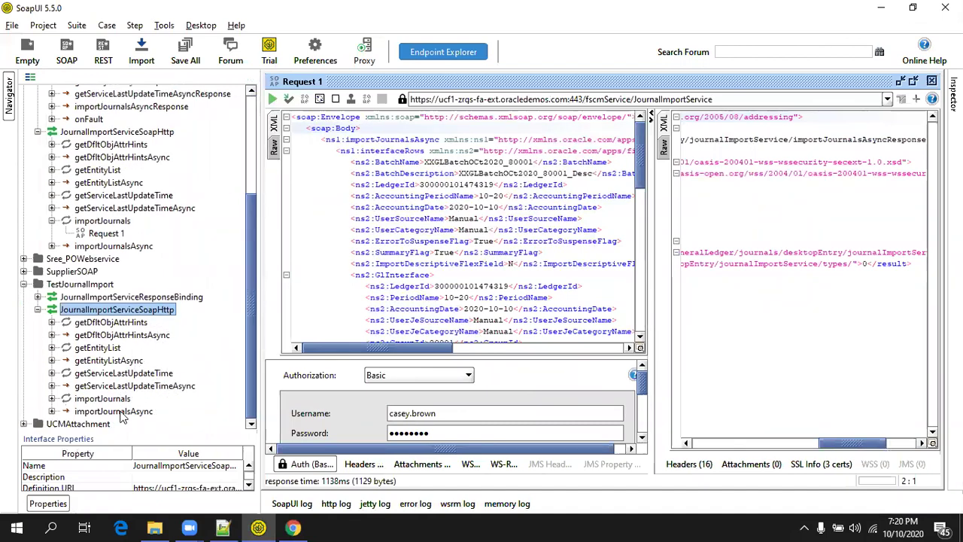
pyautogui.click(118, 411)
pyautogui.press('Up')
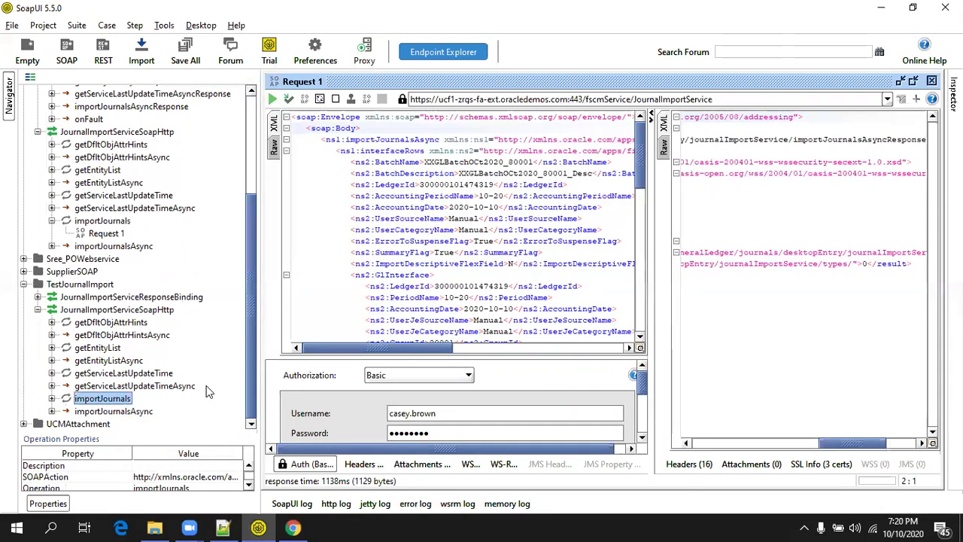
pyautogui.press('Right')
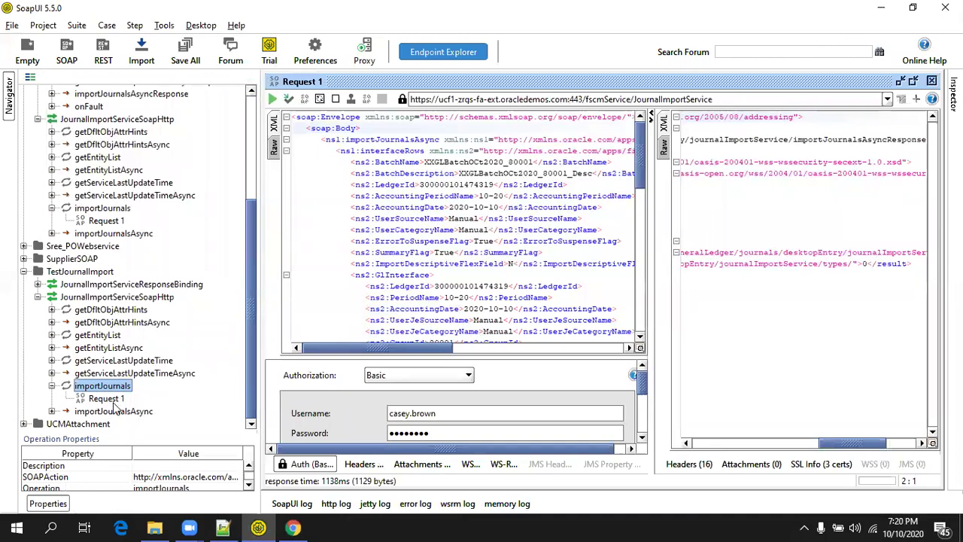
pyautogui.click(105, 399)
# Open importJournals Request 1 in a maximized, widened editor and scroll through its XML template.
pyautogui.doubleClick(109, 399)
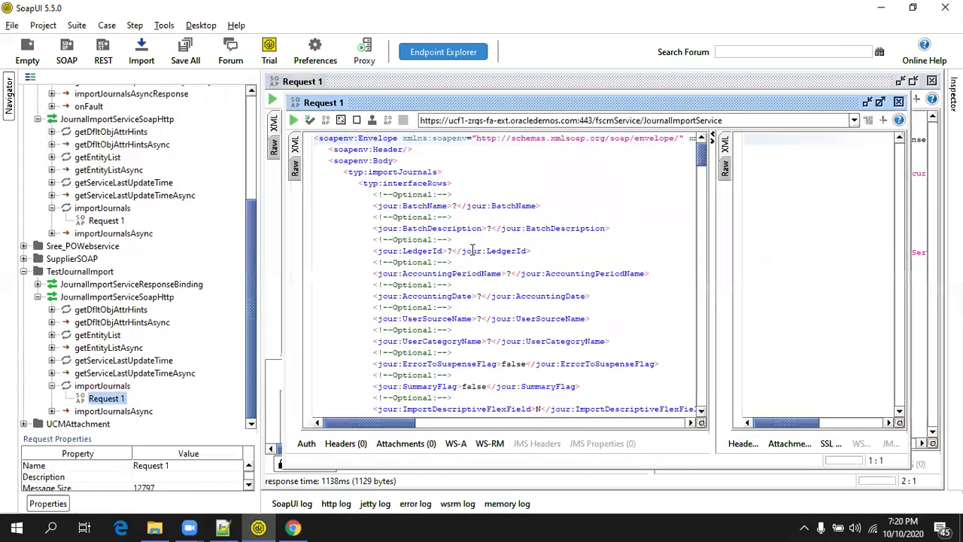
pyautogui.doubleClick(451, 104)
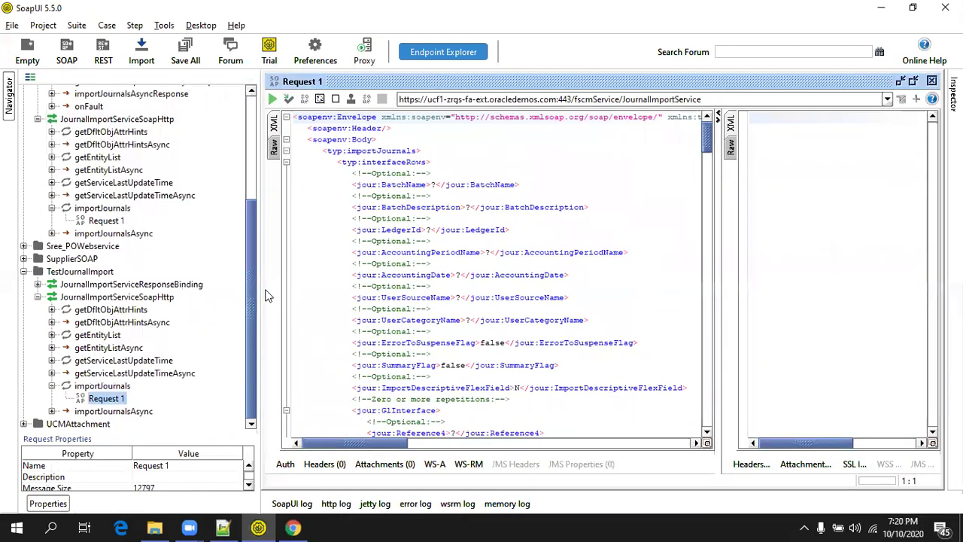
pyautogui.moveTo(258, 291); pyautogui.dragTo(124, 292)
pyautogui.click(465, 179)
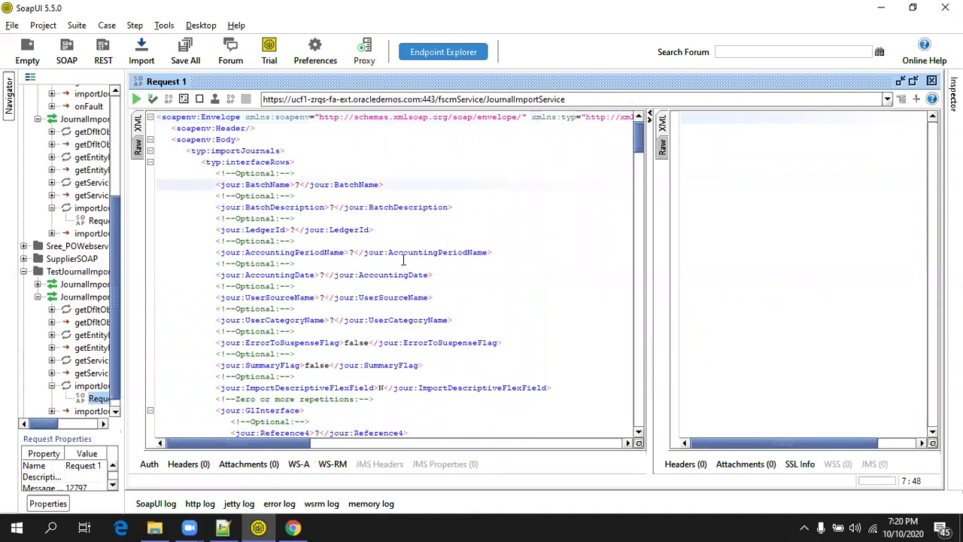
pyautogui.scroll(-12, 285, 225)
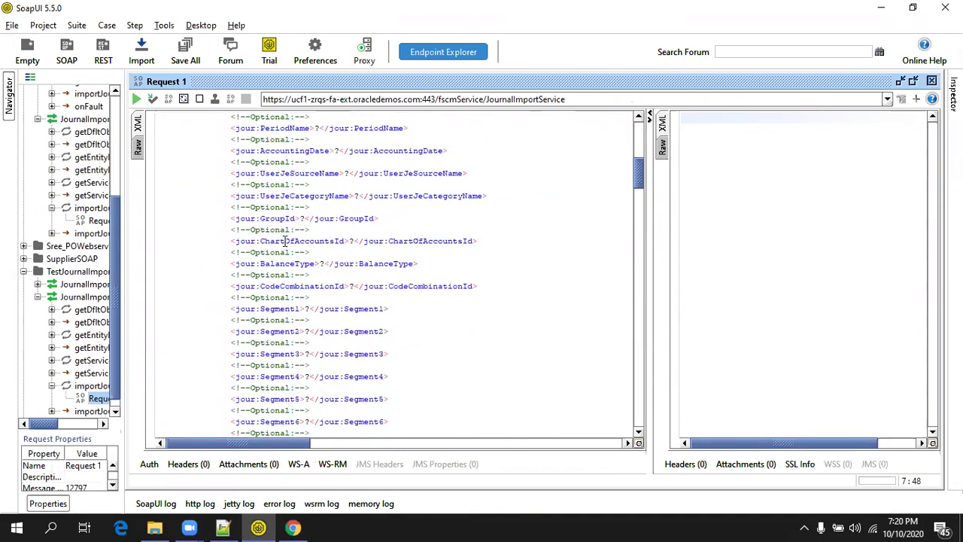
pyautogui.scroll(-9, 285, 241)
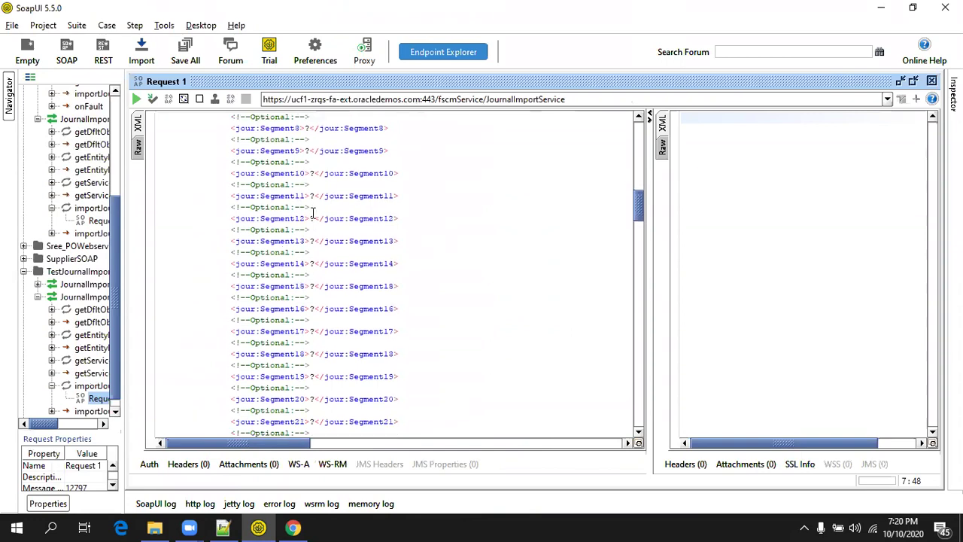
pyautogui.scroll(20, 252, 316)
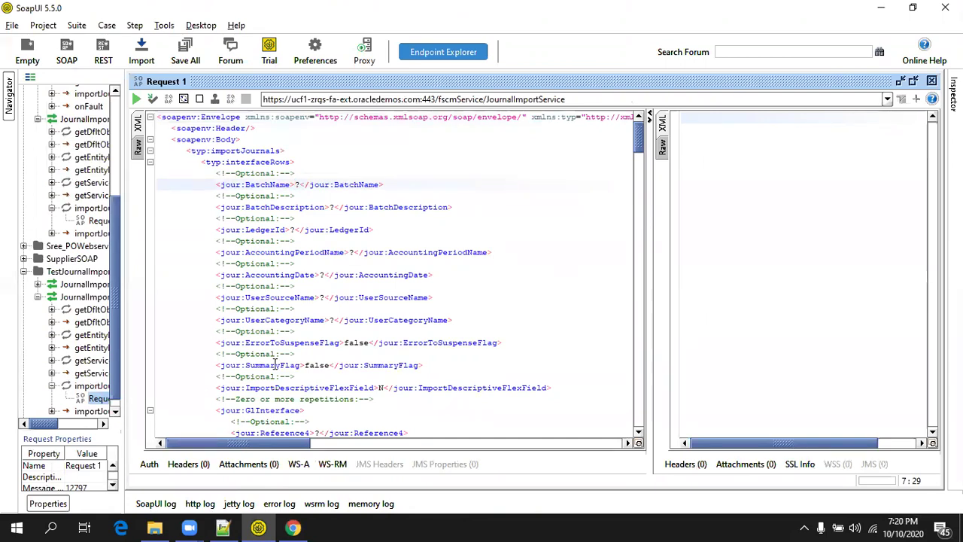
# Add a new Basic authorization to the importJournals request.
pyautogui.click(148, 464)
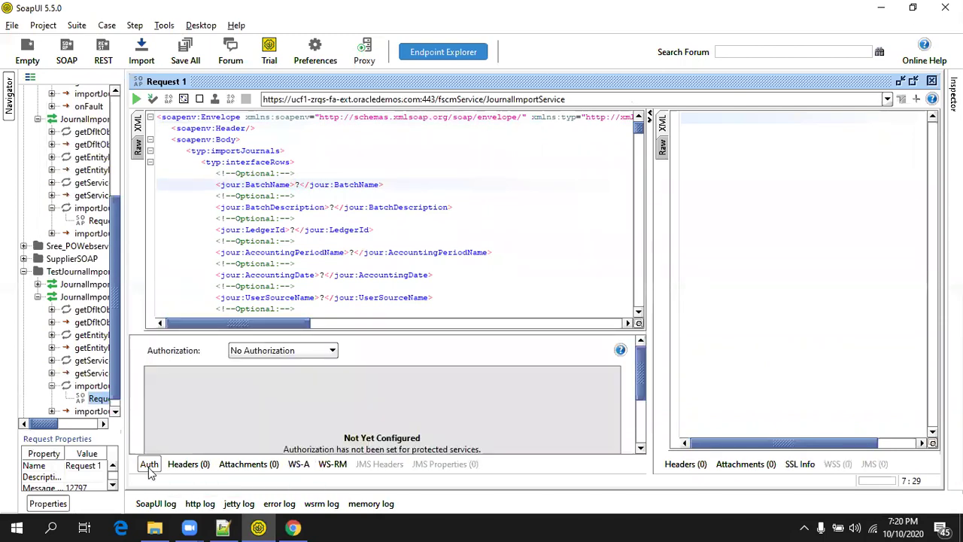
pyautogui.click(271, 356)
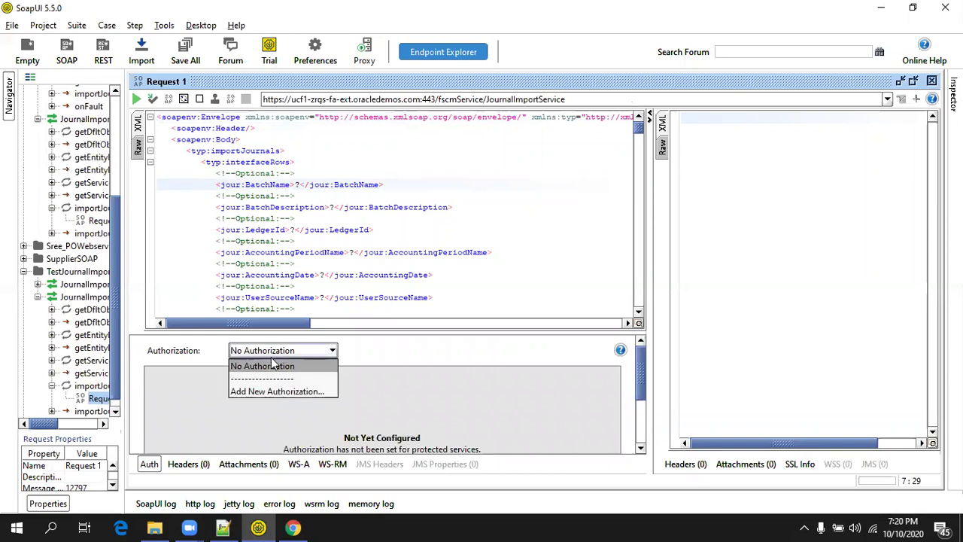
pyautogui.click(272, 392)
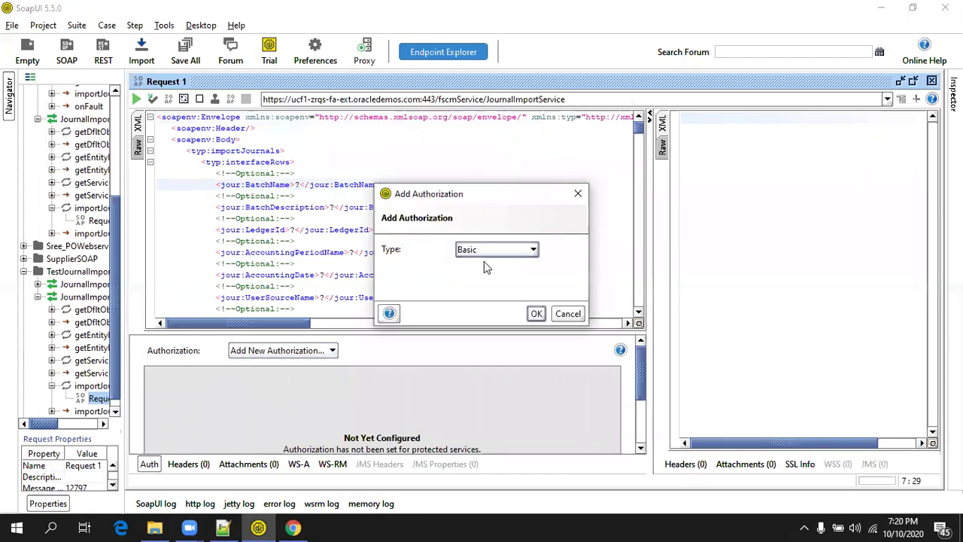
pyautogui.click(536, 312)
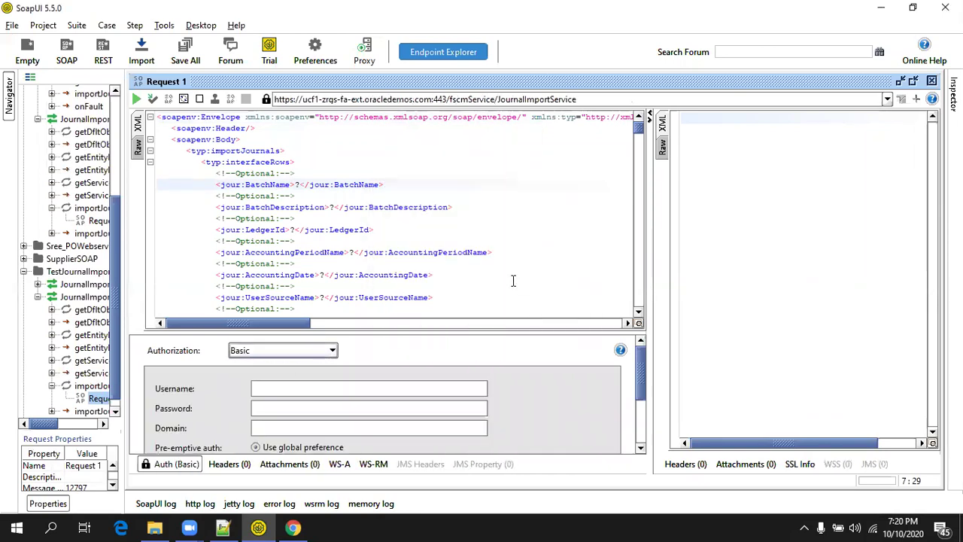
# Fill in the cloud account's username and password for the Basic authorization.
pyautogui.click(344, 388)
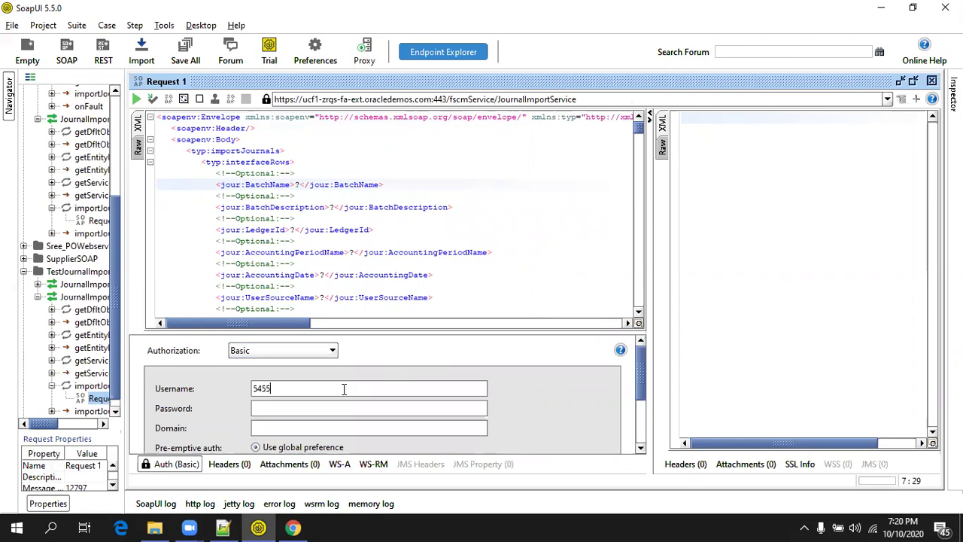
pyautogui.hotkey('ctrl', 'a')
pyautogui.press('BackSpace')
pyautogui.press('BackSpace')
pyautogui.press('BackSpace')
pyautogui.press('BackSpace')
pyautogui.press('BackSpace')
pyautogui.press('BackSpace')
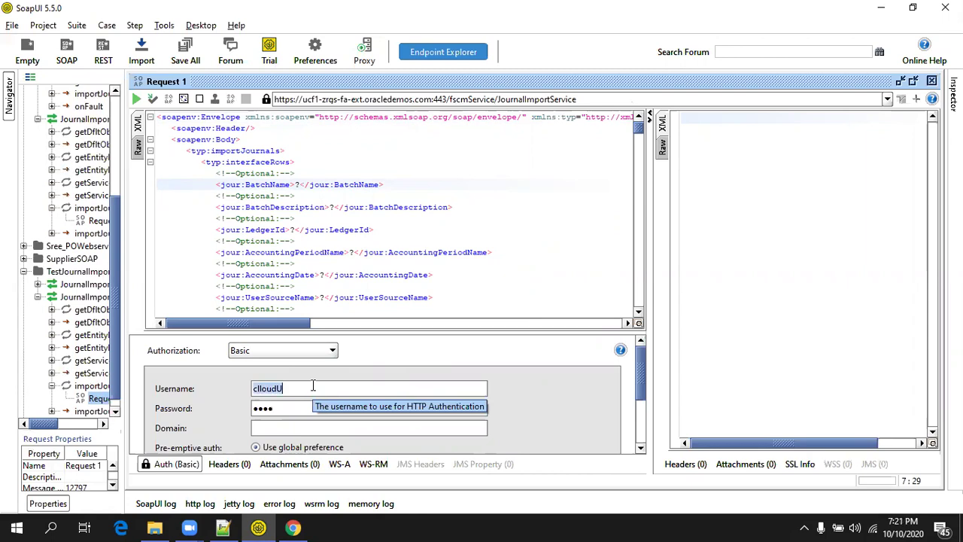
pyautogui.hotkey('ctrl', 'a')
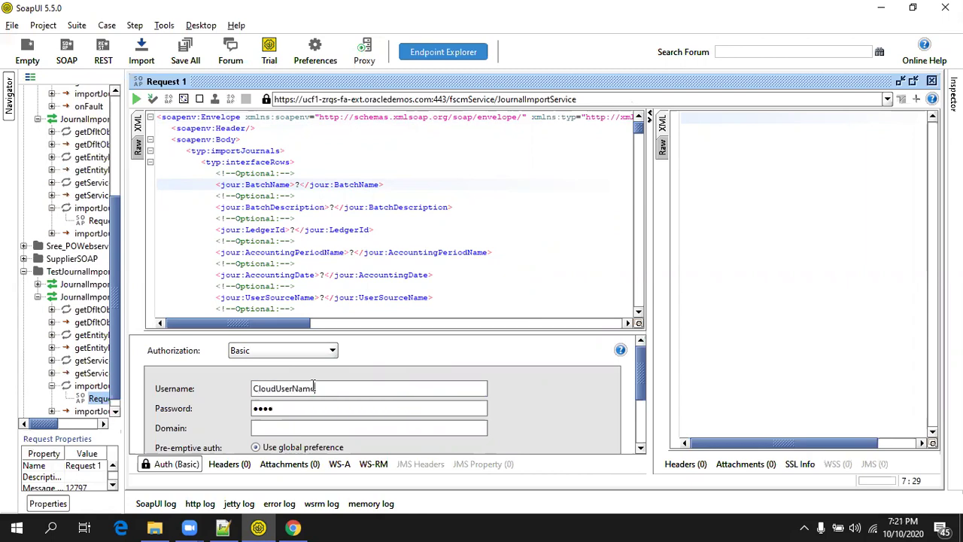
pyautogui.press('Tab')
pyautogui.click(280, 135)
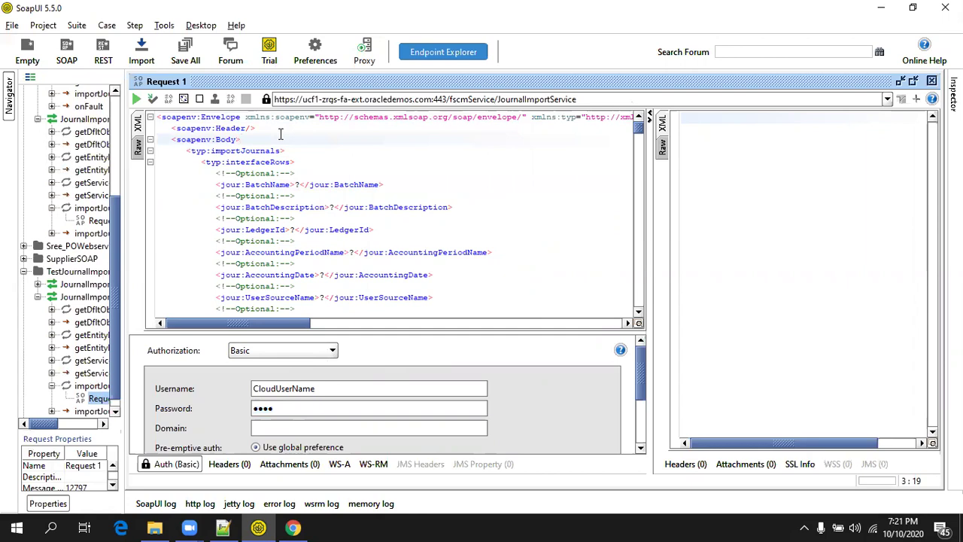
pyautogui.click(283, 127)
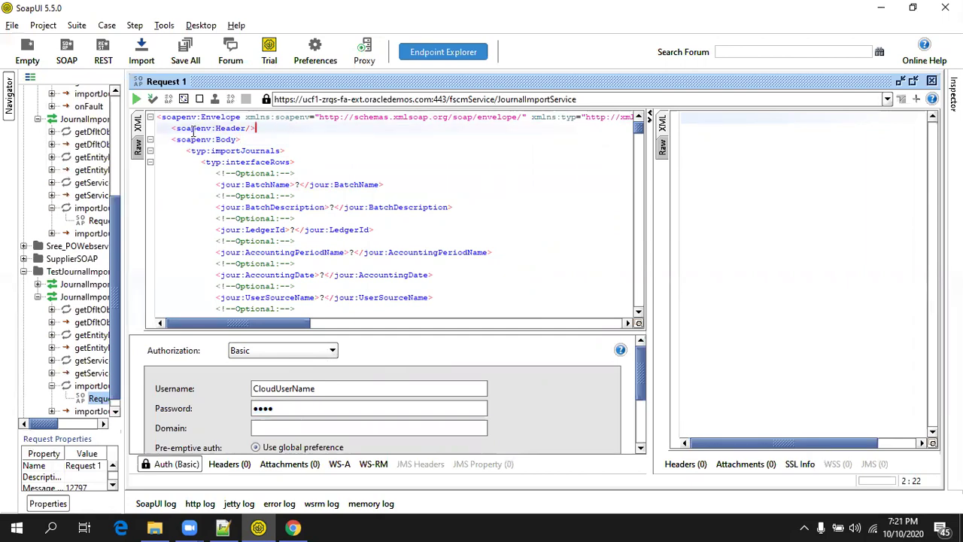
# Add a WSS username token with PasswordText to the request header.
pyautogui.rightClick(273, 132)
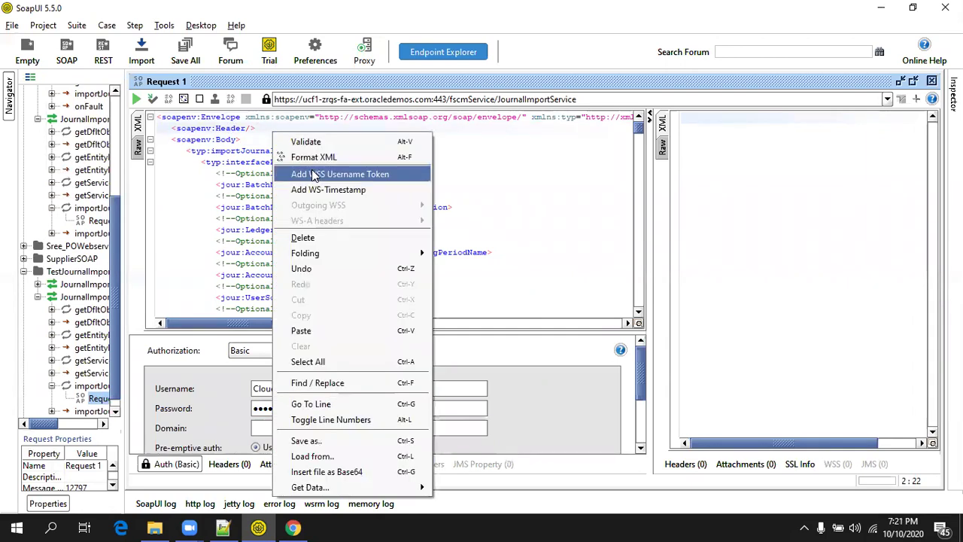
pyautogui.click(316, 176)
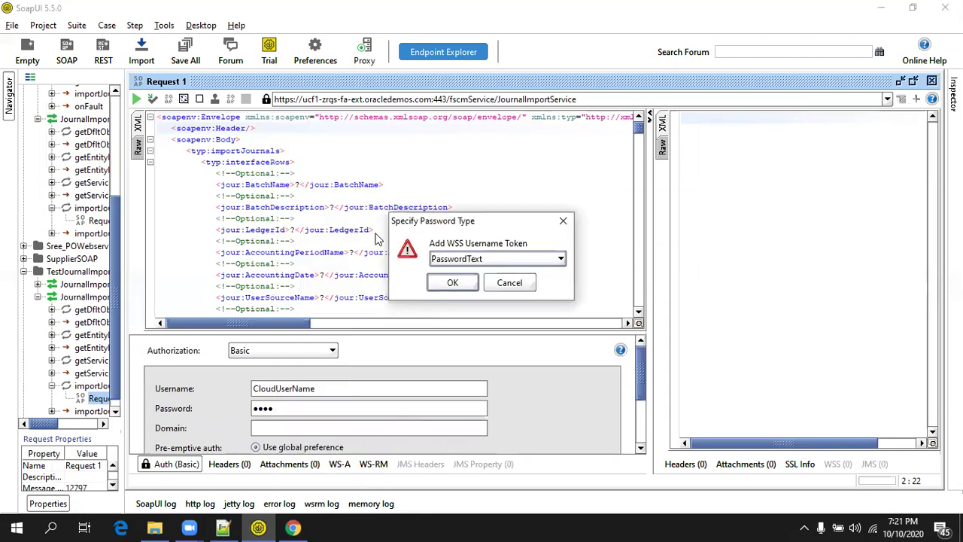
pyautogui.click(452, 282)
pyautogui.click(282, 214)
pyautogui.moveTo(282, 214); pyautogui.dragTo(184, 149)
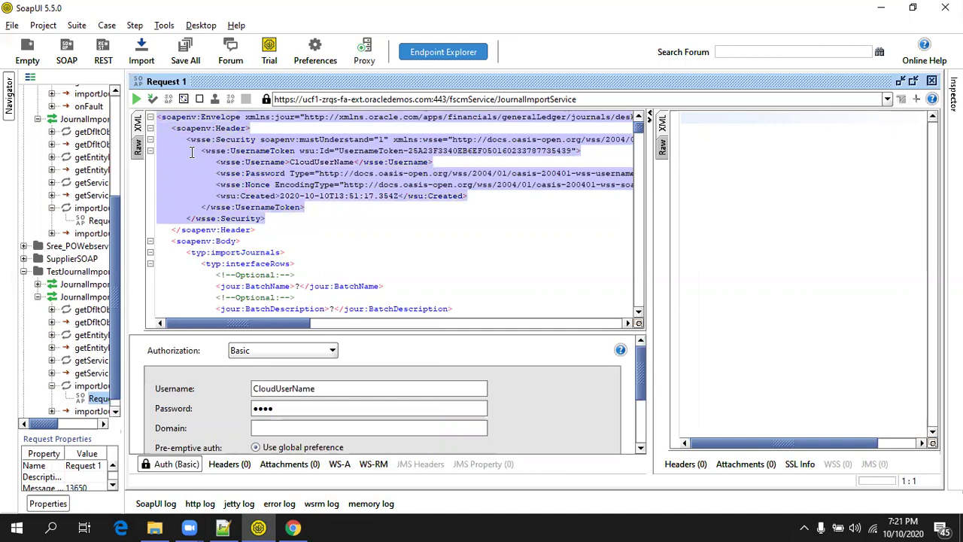
# Add a WS-Timestamp with time-to-live 12122222 to the security header.
pyautogui.click(192, 152)
pyautogui.rightClick(192, 153)
pyautogui.click(229, 210)
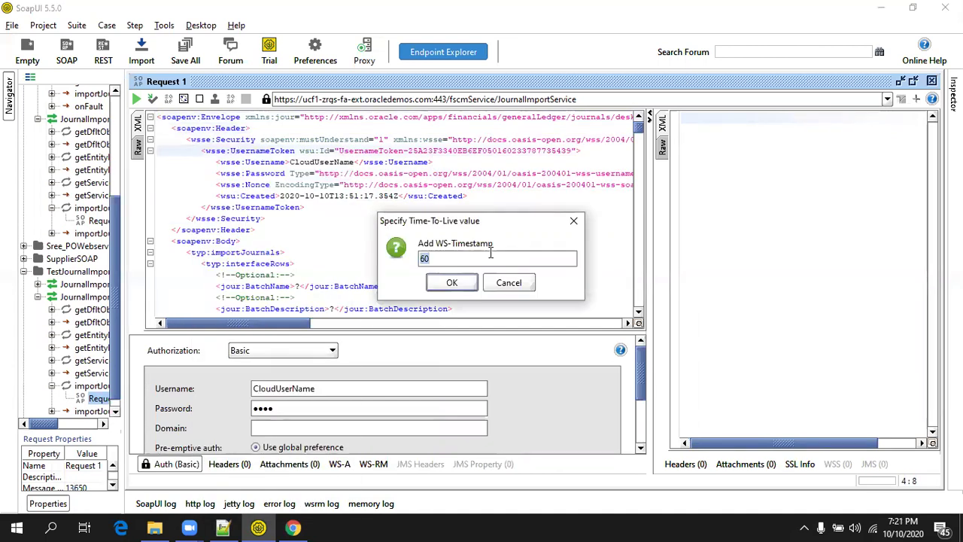
pyautogui.write('121222221222')
pyautogui.click(451, 282)
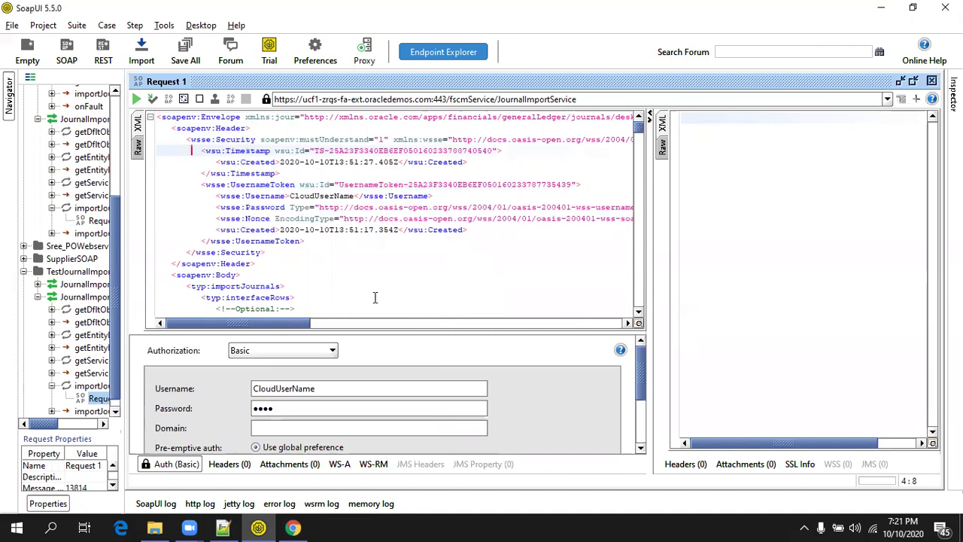
# Select the whole WS-Security header block and delete it.
pyautogui.click(343, 275)
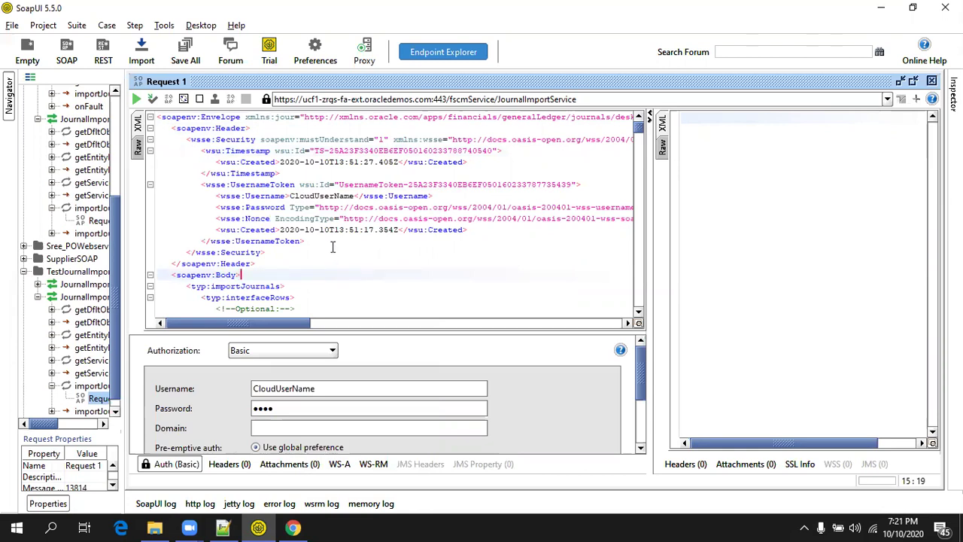
pyautogui.moveTo(263, 262); pyautogui.dragTo(167, 144)
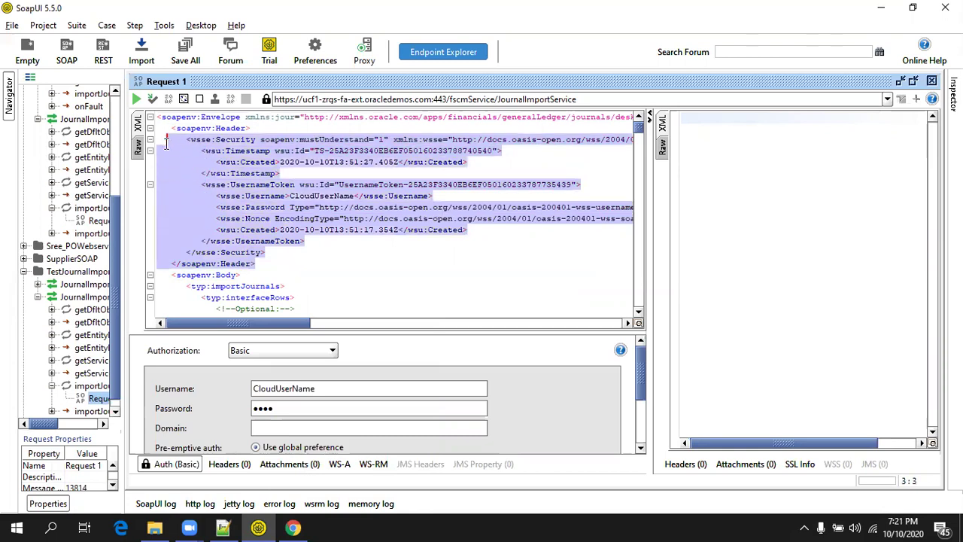
pyautogui.press('Delete')
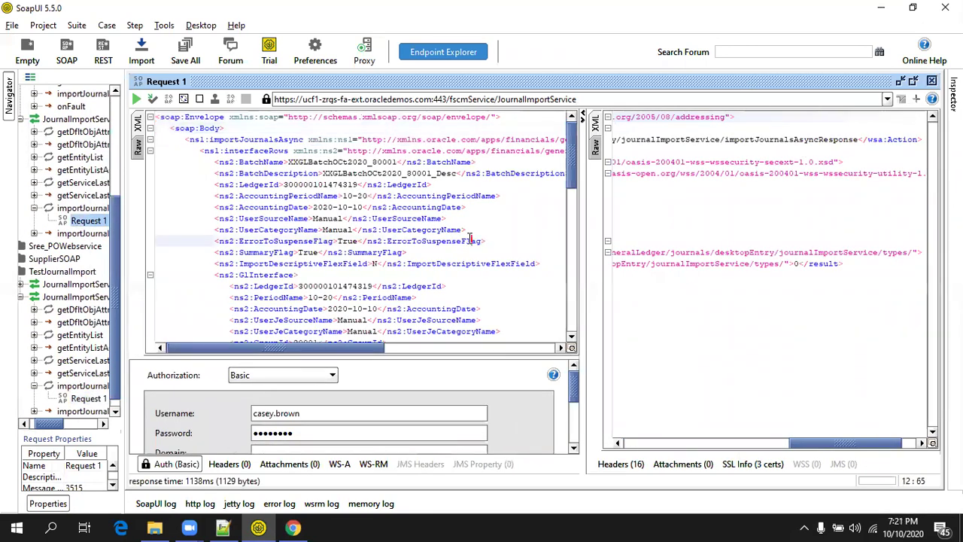
# Widen the editors, review the XXGLBatchOCt2020_80001 request and response, then switch to Chrome.
pyautogui.click(468, 239)
pyautogui.moveTo(122, 334); pyautogui.dragTo(66, 335)
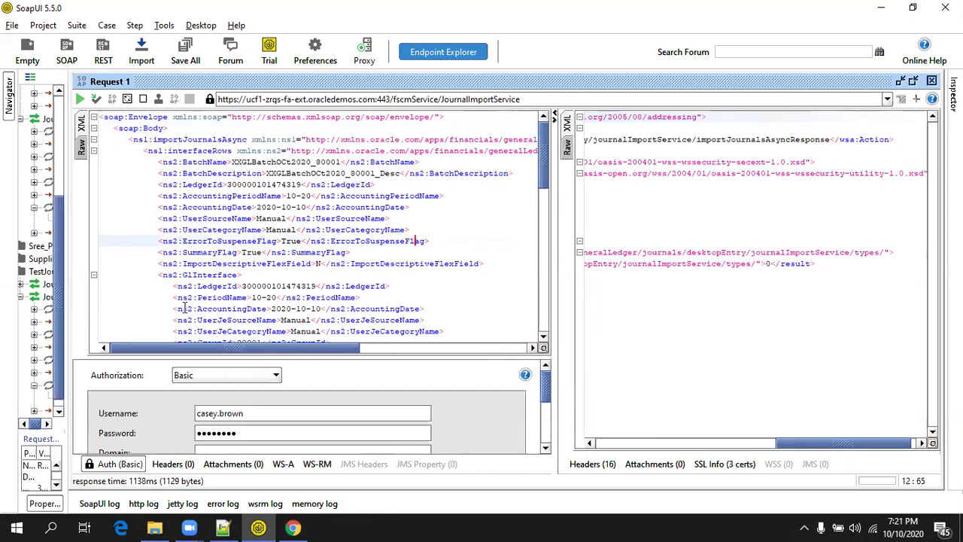
pyautogui.scroll(-8, 222, 299)
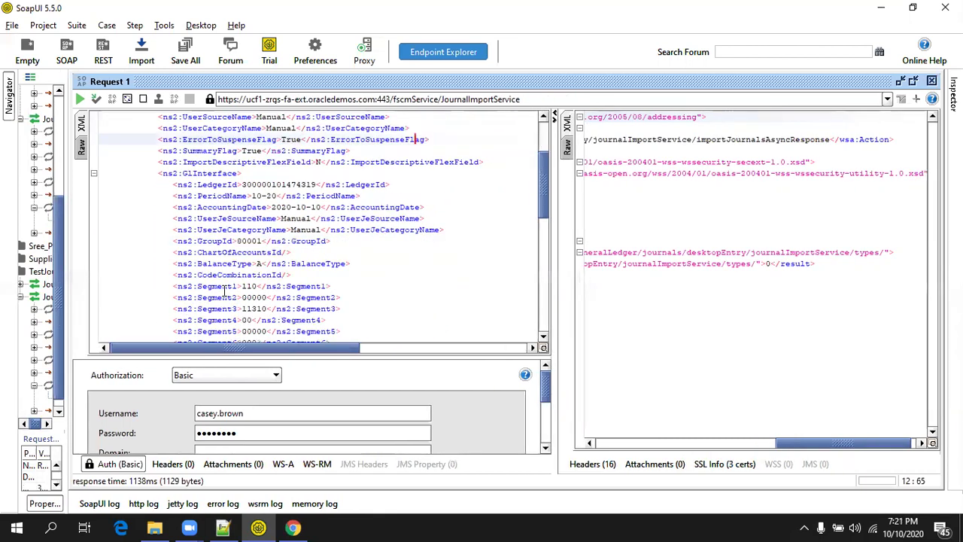
pyautogui.scroll(5, 224, 292)
pyautogui.scroll(3, 224, 292)
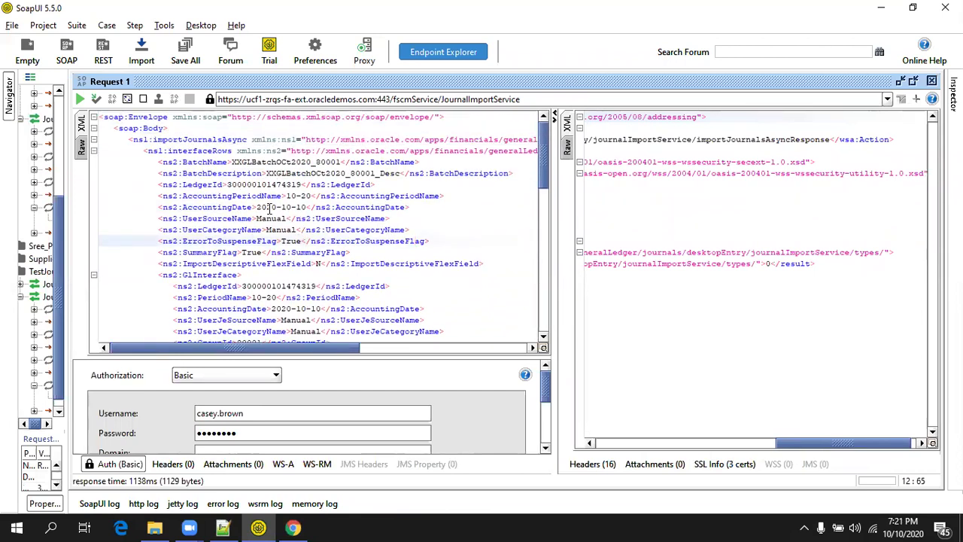
pyautogui.scroll(-3, 263, 223)
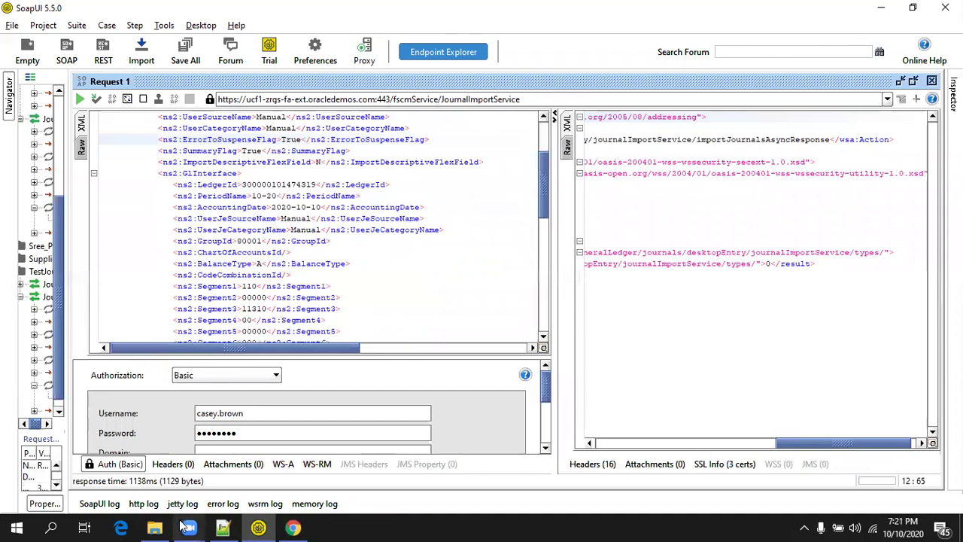
pyautogui.click(294, 526)
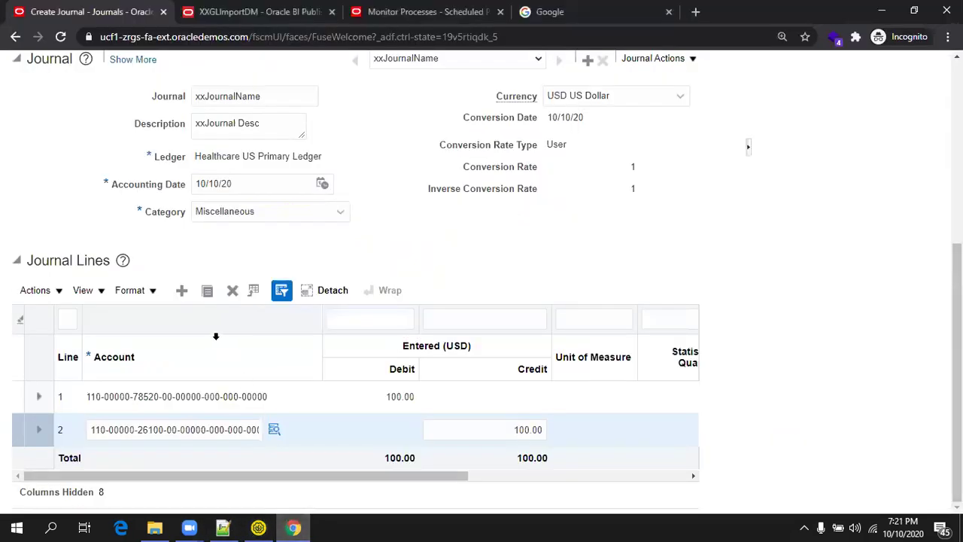
# Check the journal's 100.00 debit and credit lines, then return to SoapUI.
pyautogui.scroll(5, 176, 310)
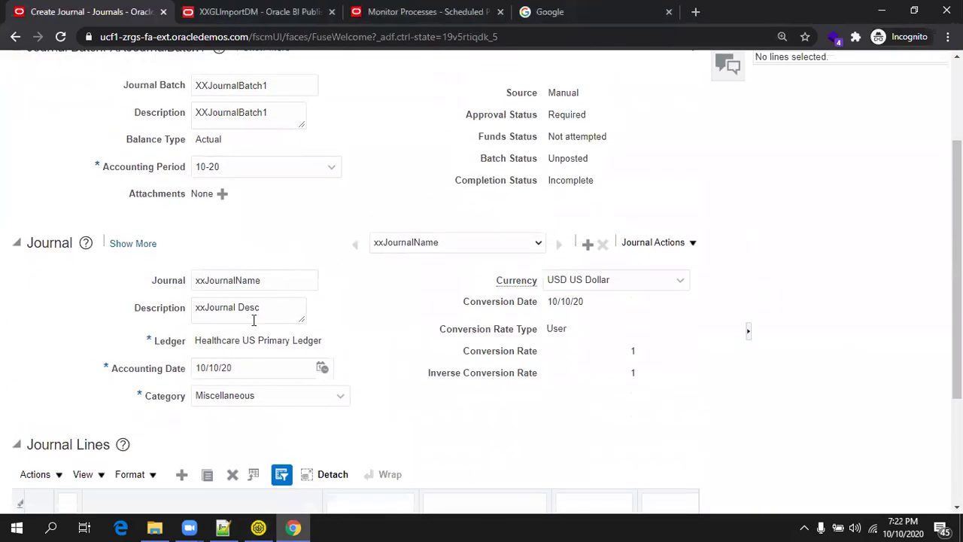
pyautogui.scroll(-1, 275, 343)
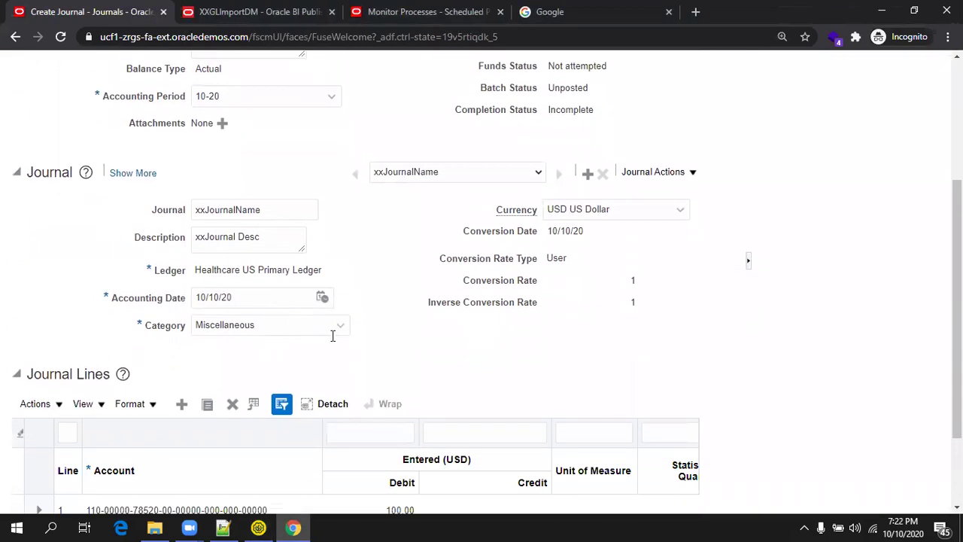
pyautogui.scroll(-2, 501, 260)
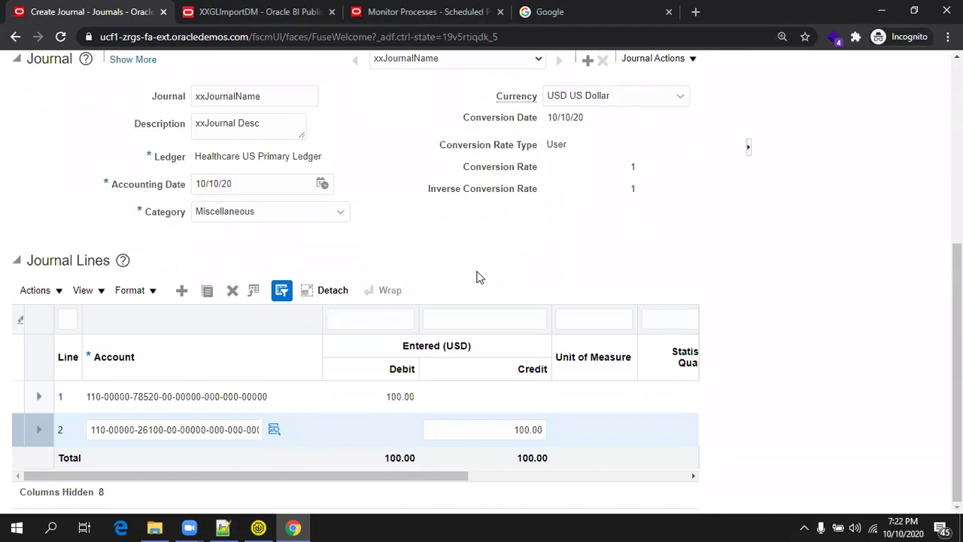
pyautogui.hotkey('alt', 'Tab')
# Change 80001 to 90001 in the BatchName and BatchDescription values.
pyautogui.scroll(3, 432, 274)
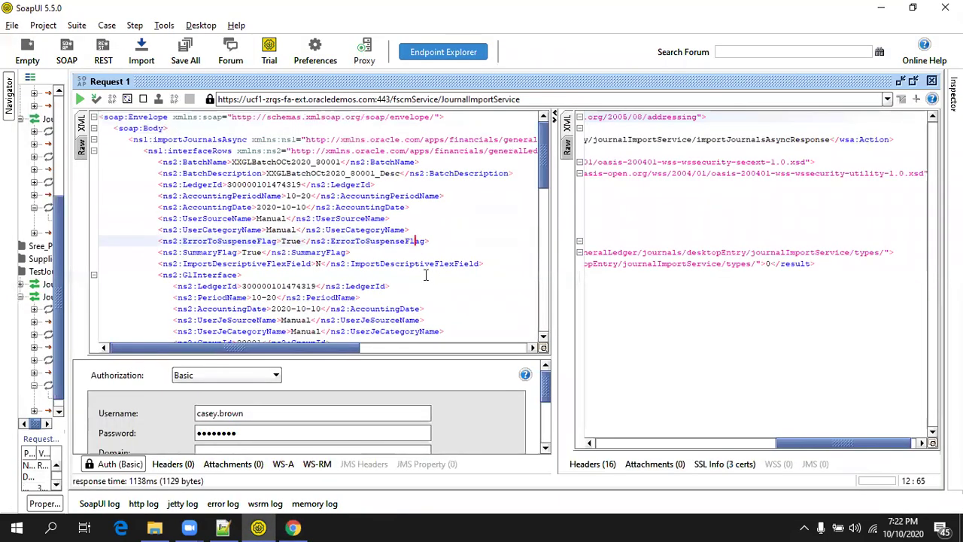
pyautogui.doubleClick(224, 162)
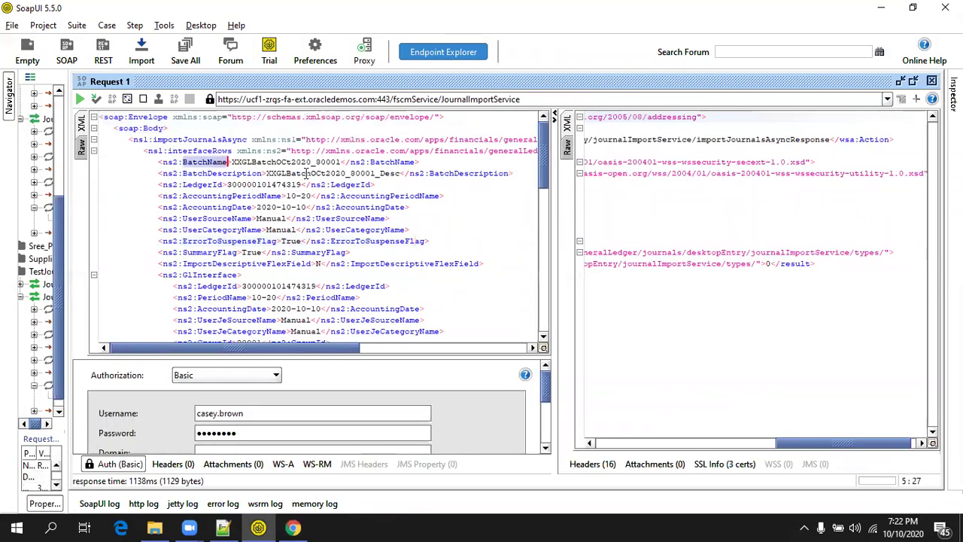
pyautogui.click(321, 161)
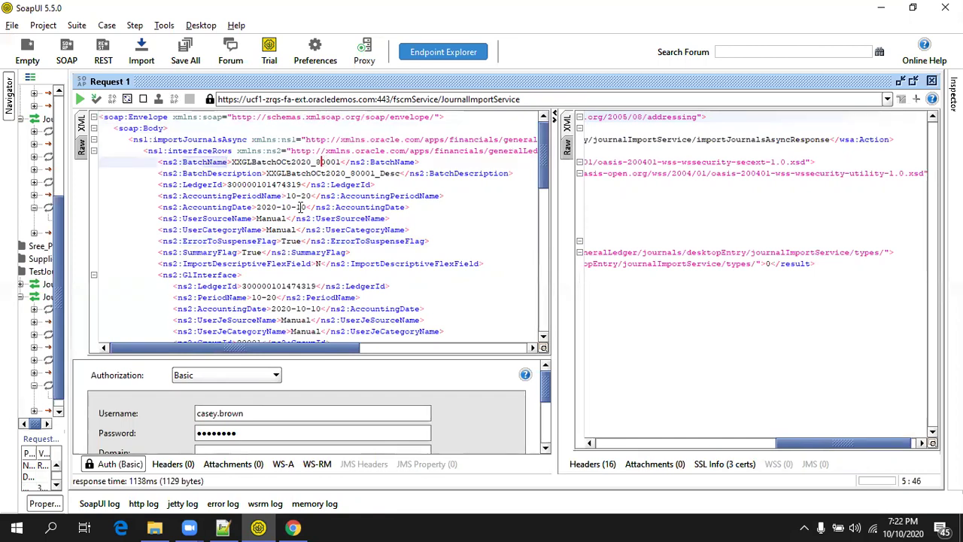
pyautogui.press('BackSpace')
pyautogui.write('9')
pyautogui.click(350, 173)
pyautogui.press('Delete')
pyautogui.write('9')
# Compare the LedgerId and AccountingDate fields against the Oracle journal page.
pyautogui.click(209, 183)
pyautogui.doubleClick(209, 184)
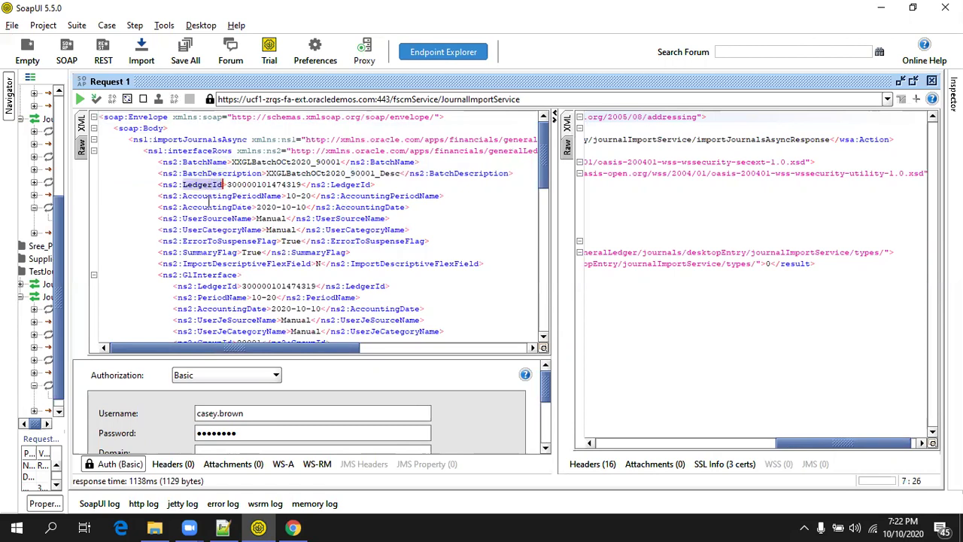
pyautogui.click(293, 528)
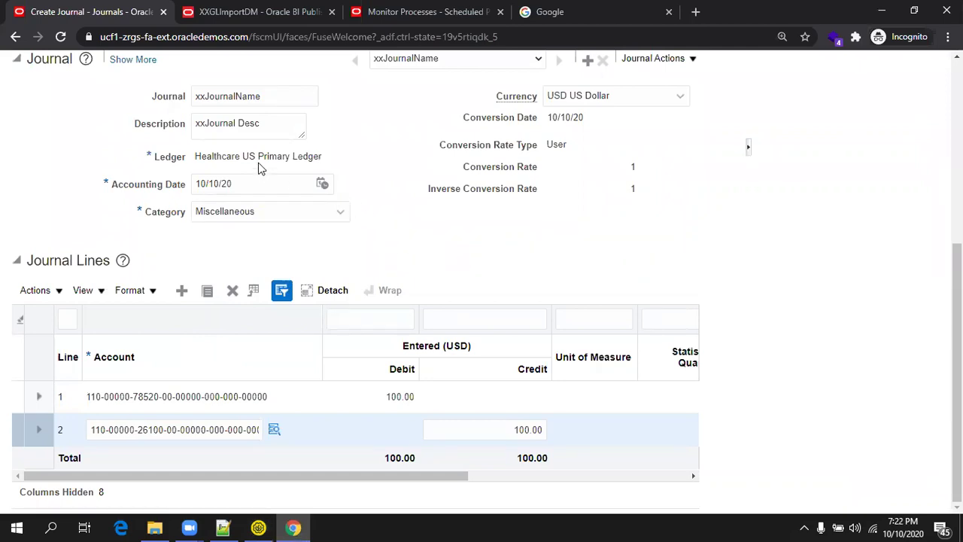
pyautogui.hotkey('alt', 'Tab')
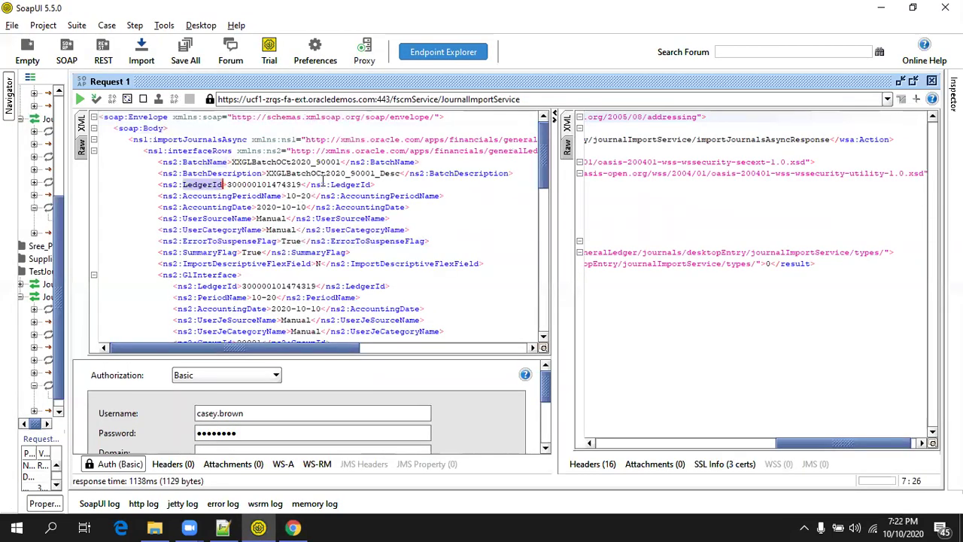
pyautogui.doubleClick(197, 205)
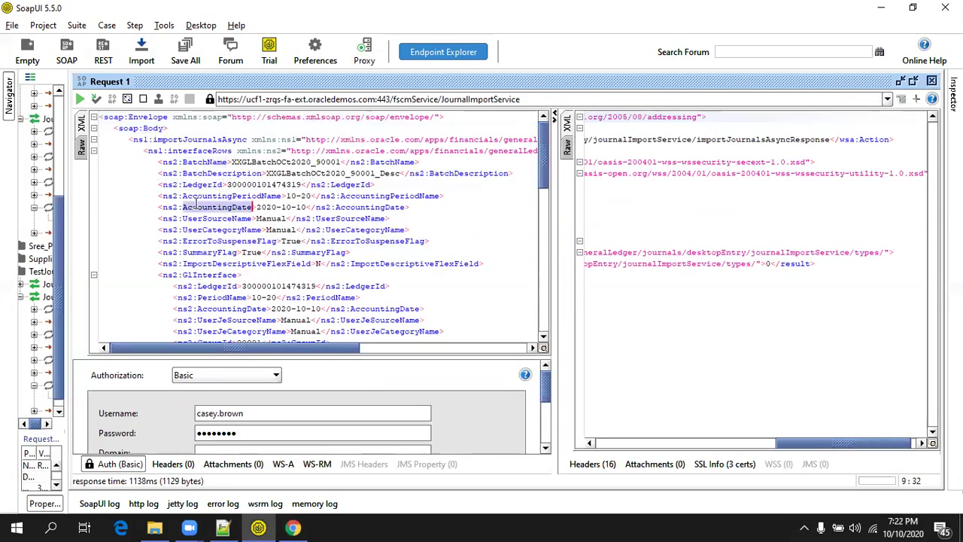
pyautogui.hotkey('alt', 'Tab')
pyautogui.scroll(1, 269, 185)
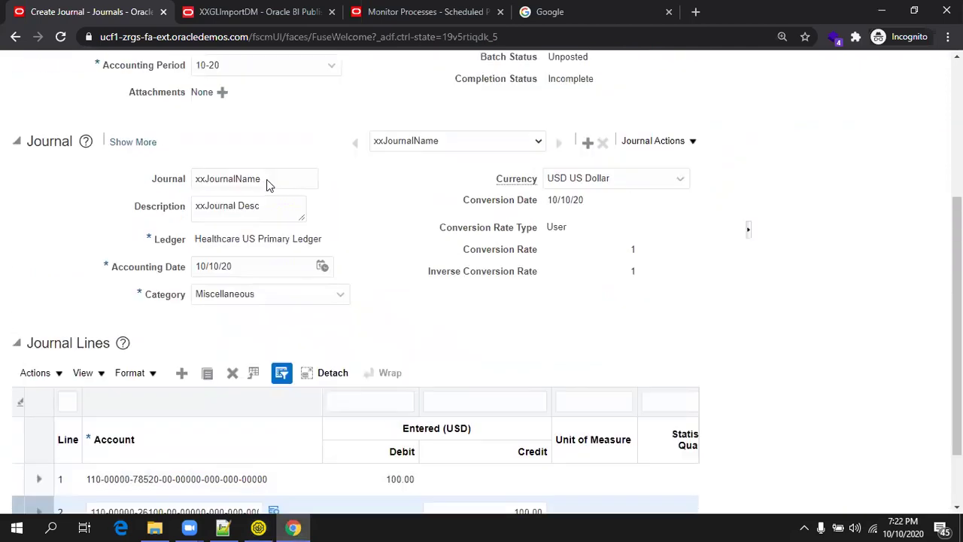
pyautogui.scroll(3, 269, 185)
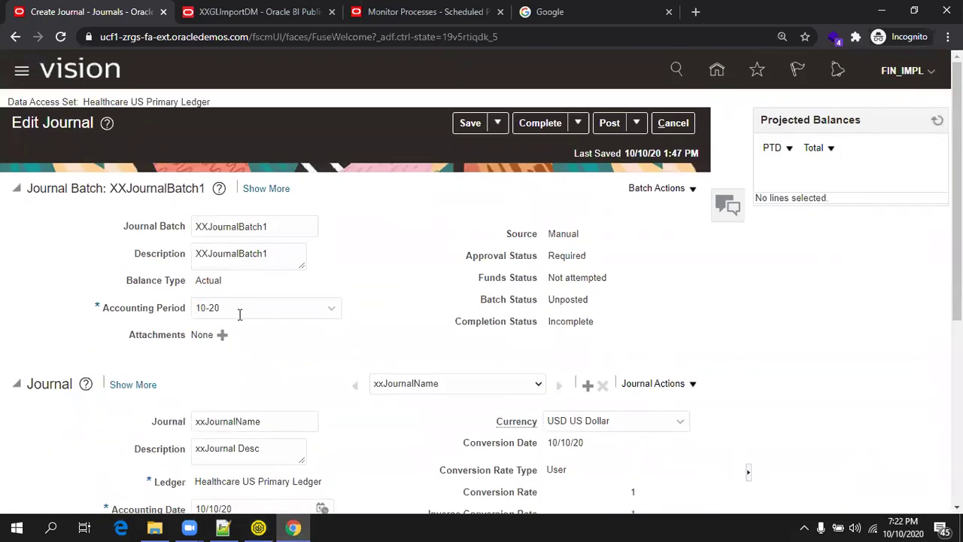
pyautogui.hotkey('alt', 'Tab')
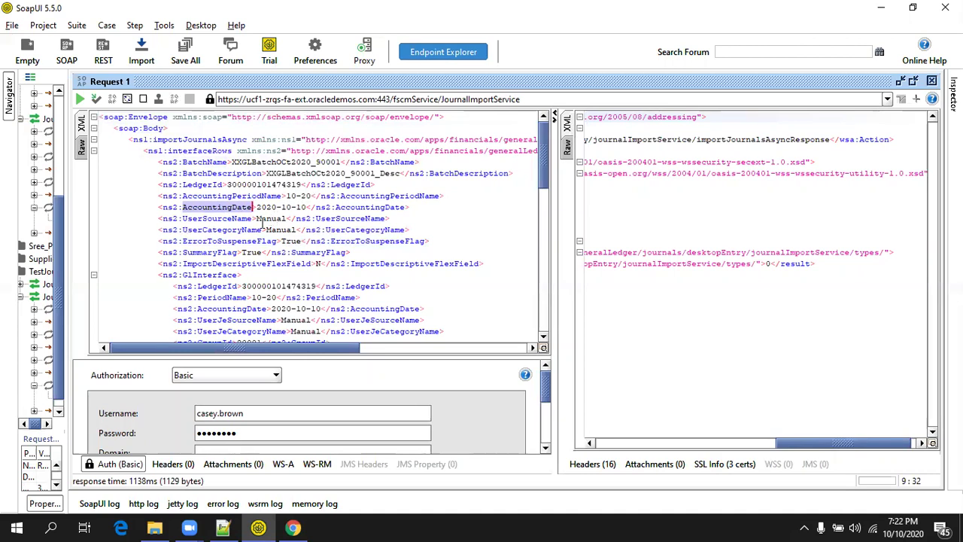
pyautogui.click(256, 229)
pyautogui.click(274, 241)
pyautogui.doubleClick(274, 242)
pyautogui.scroll(-2, 273, 241)
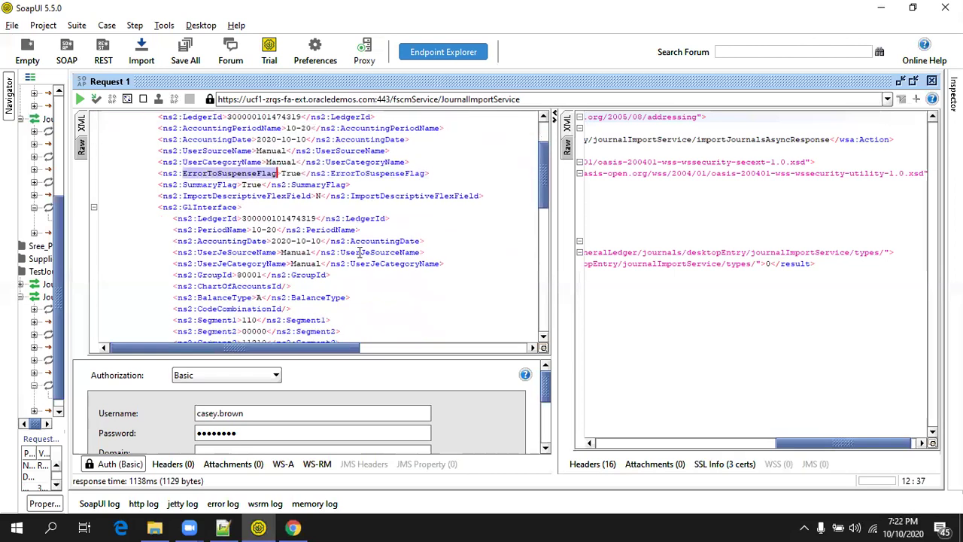
pyautogui.scroll(2, 273, 225)
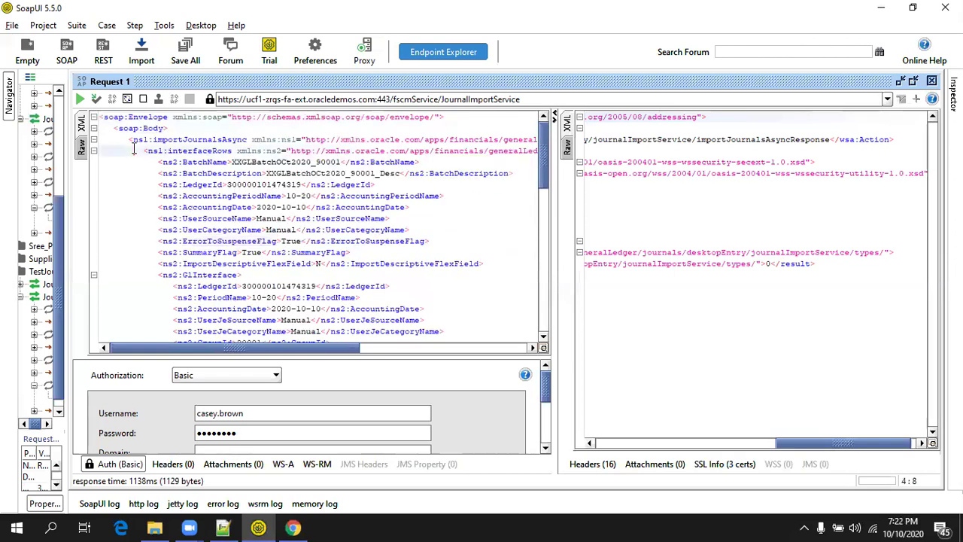
pyautogui.moveTo(143, 150); pyautogui.dragTo(145, 160)
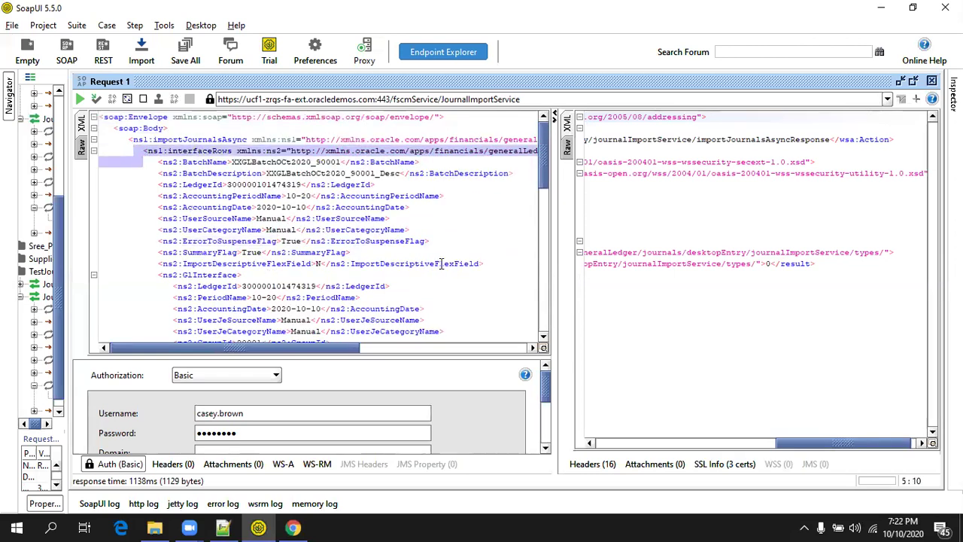
pyautogui.doubleClick(217, 275)
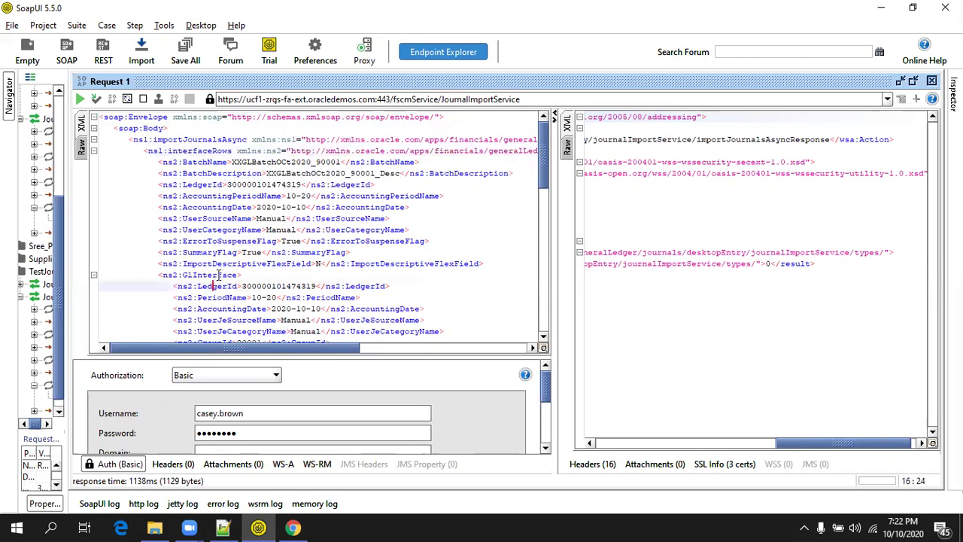
pyautogui.doubleClick(194, 160)
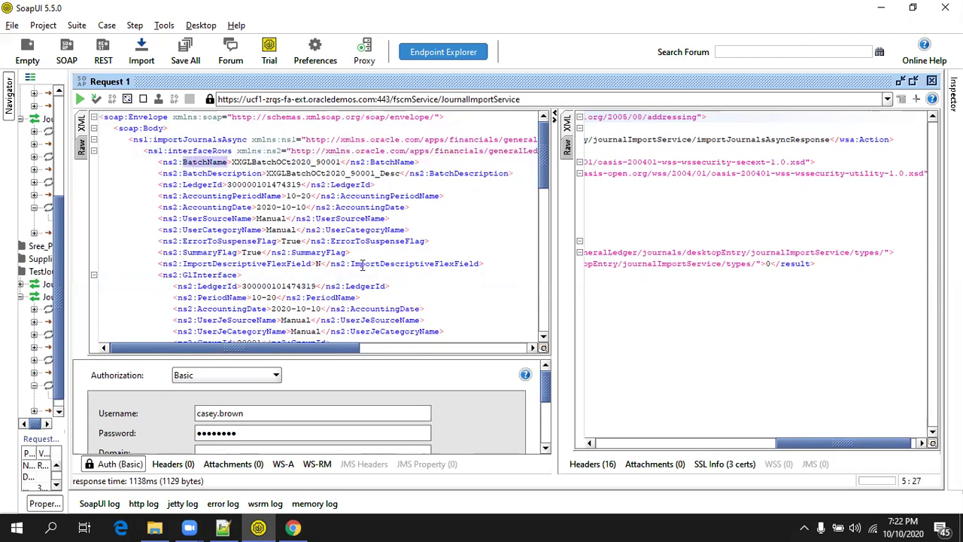
pyautogui.click(484, 263)
pyautogui.moveTo(470, 261); pyautogui.dragTo(143, 162)
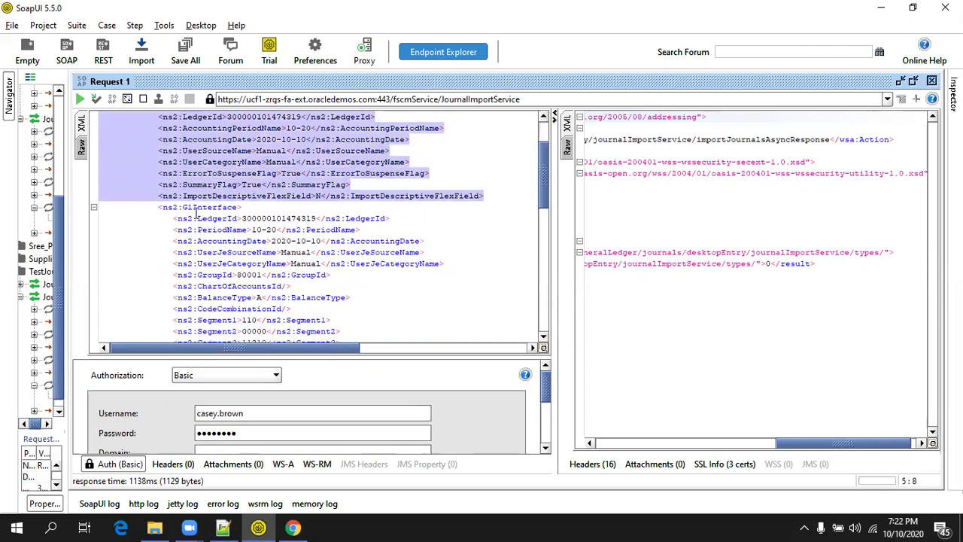
pyautogui.scroll(-3, 264, 216)
pyautogui.scroll(-4, 265, 218)
pyautogui.scroll(3, 234, 246)
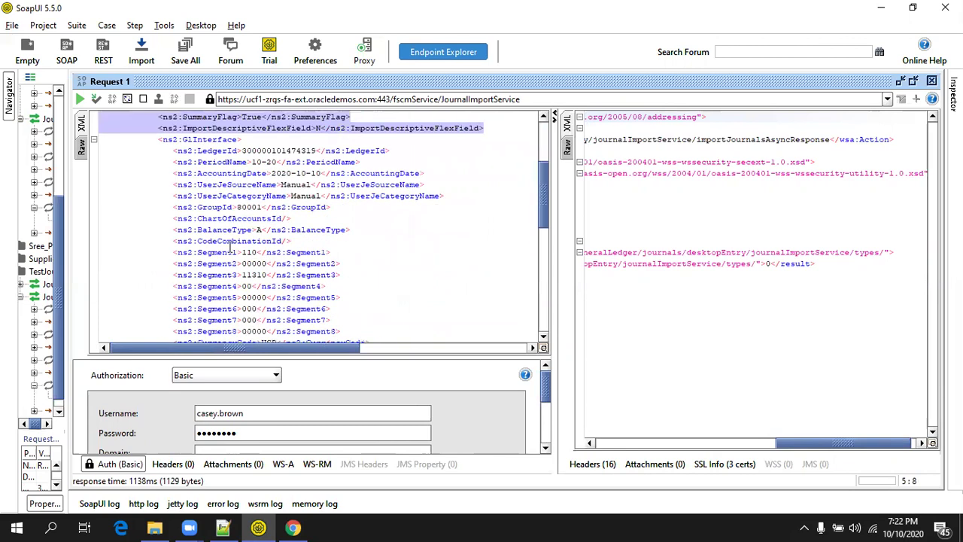
pyautogui.click(217, 207)
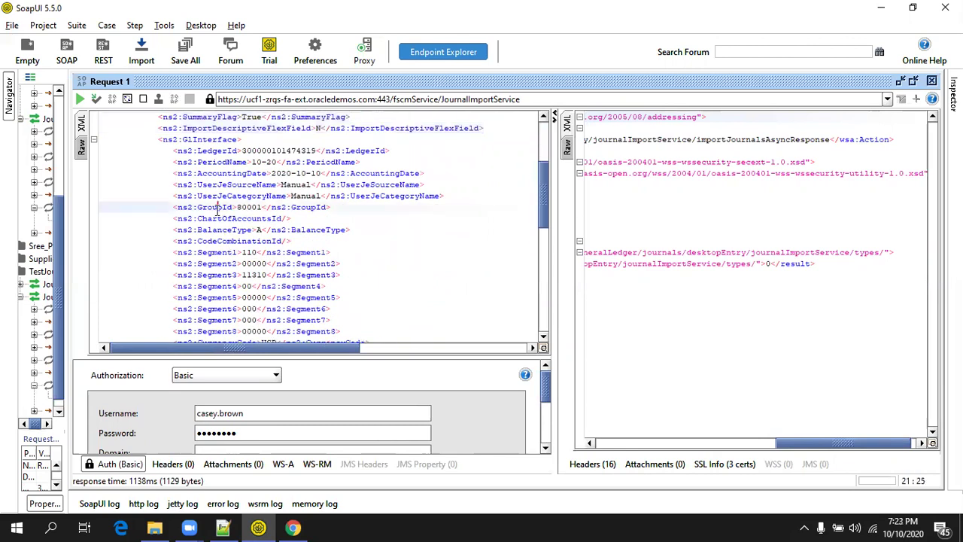
pyautogui.scroll(4, 218, 210)
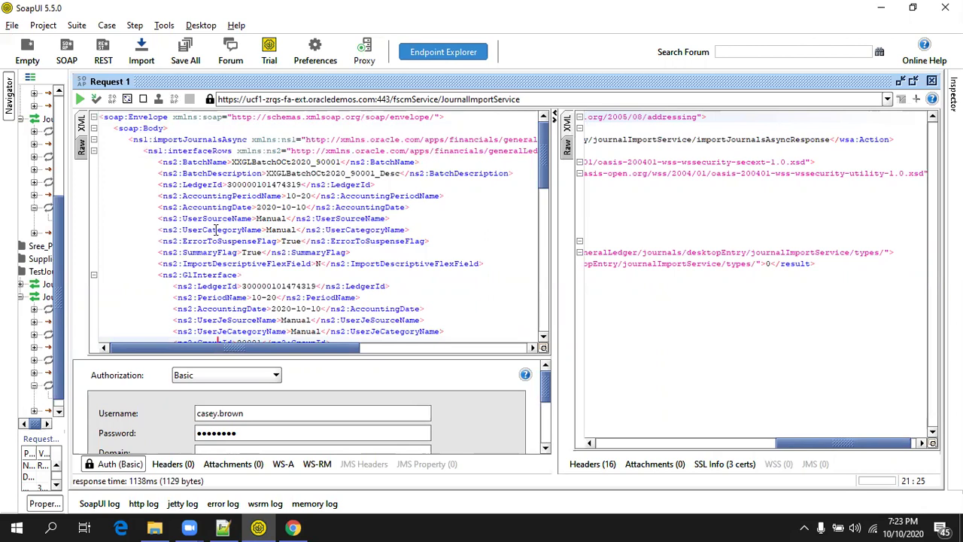
pyautogui.doubleClick(213, 276)
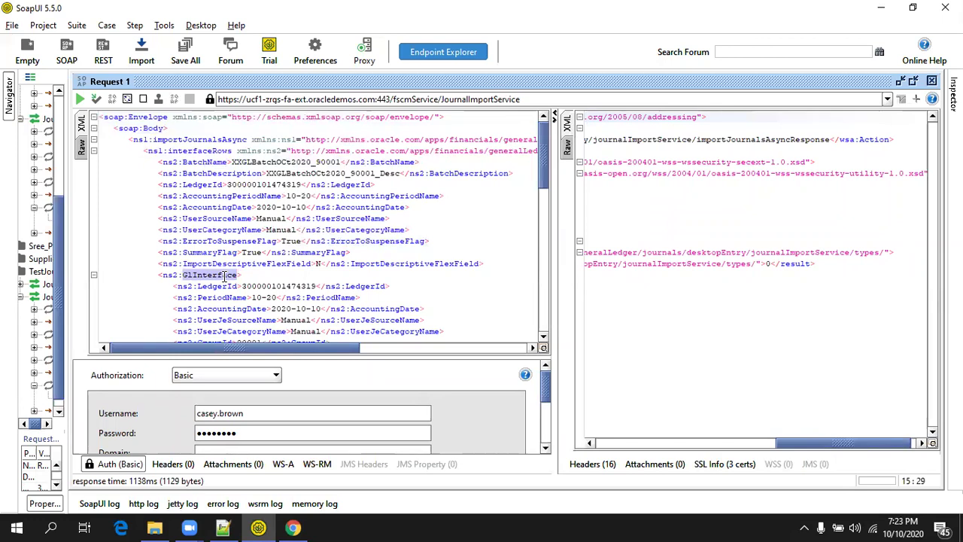
pyautogui.scroll(-4, 224, 276)
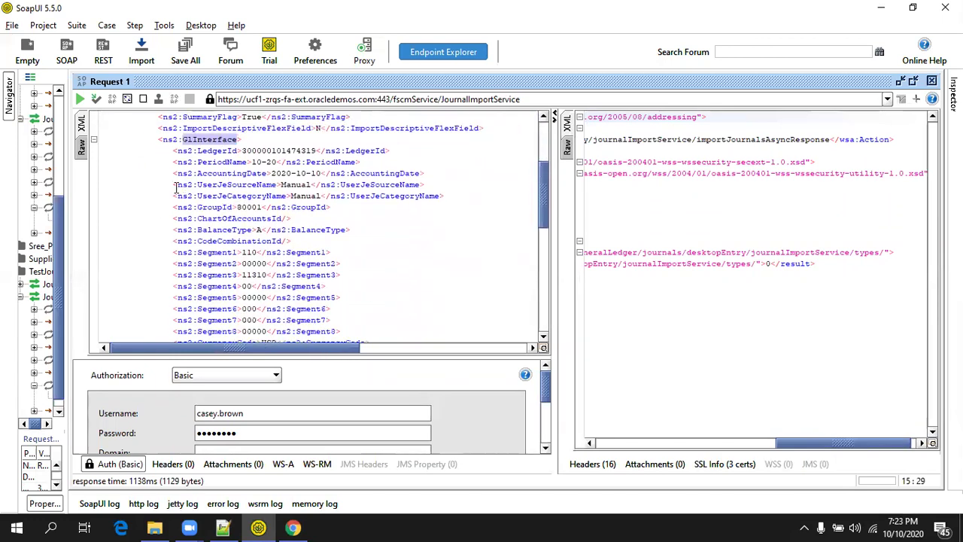
pyautogui.click(158, 196)
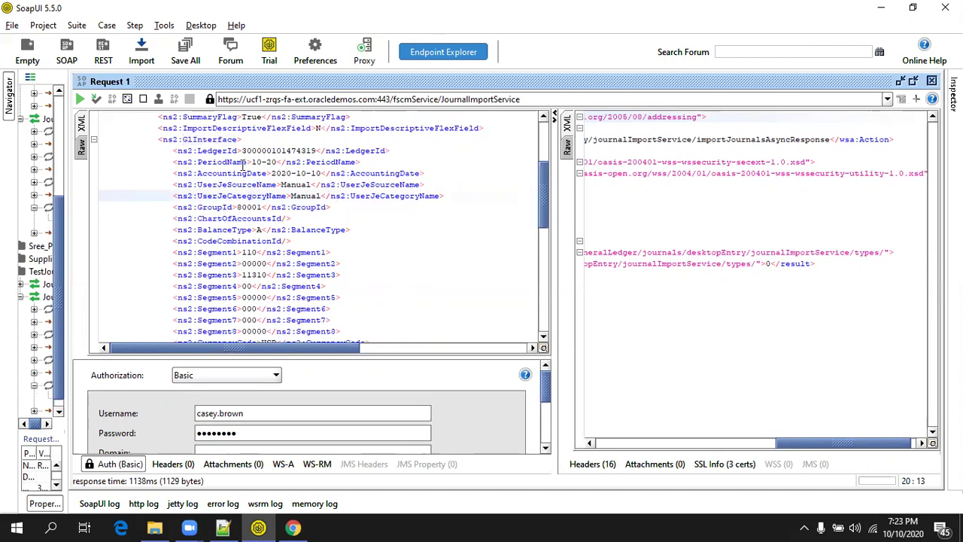
pyautogui.doubleClick(188, 140)
pyautogui.scroll(-2, 267, 241)
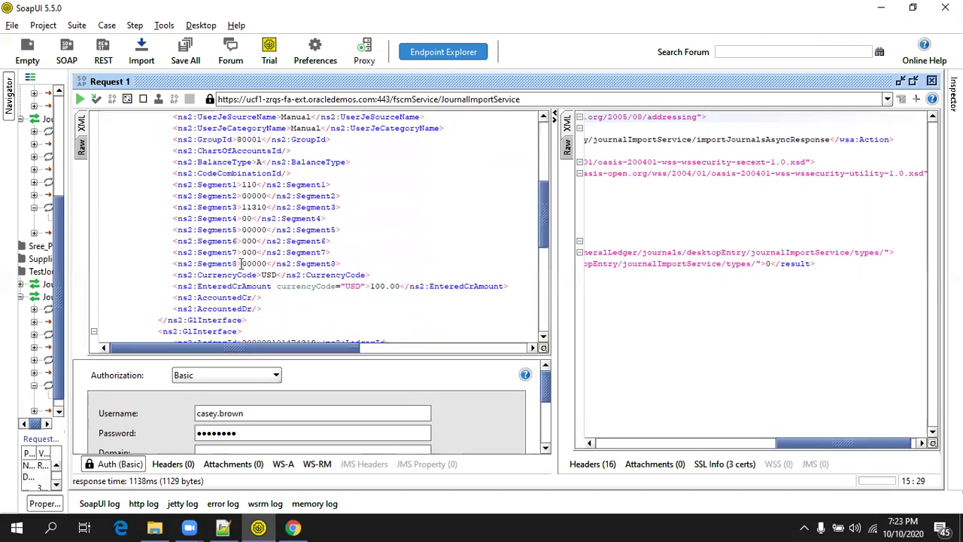
pyautogui.doubleClick(232, 286)
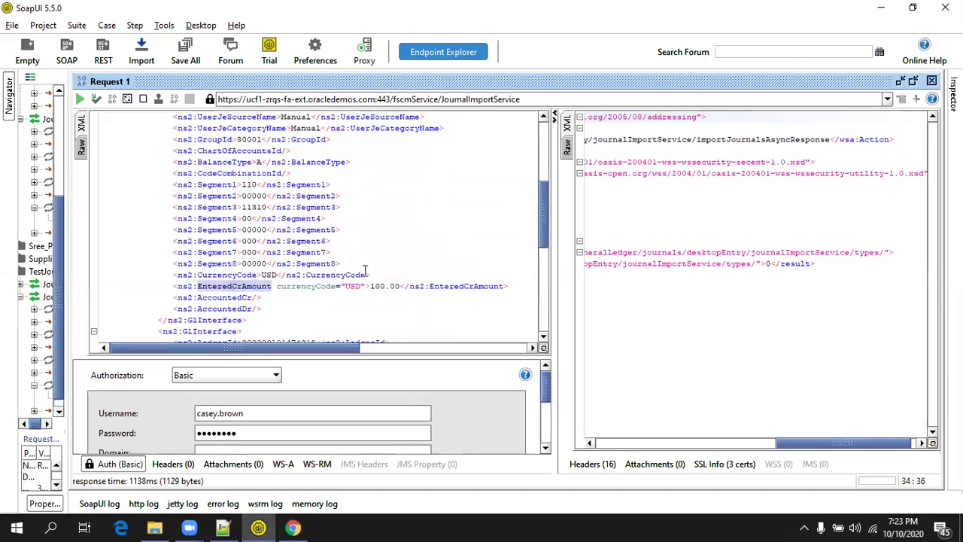
pyautogui.scroll(-8, 372, 284)
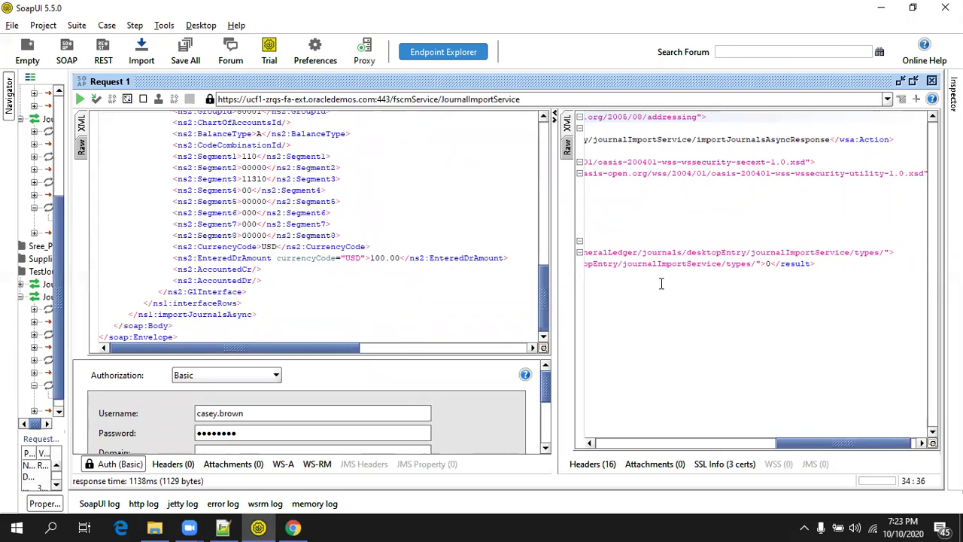
pyautogui.scroll(10, 348, 324)
pyautogui.scroll(5, 348, 323)
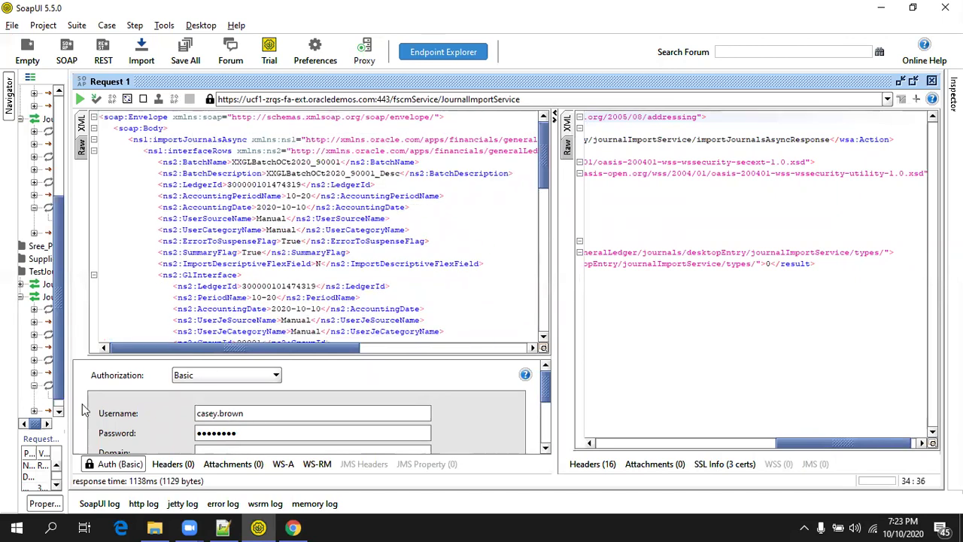
# Add a WS-Security username token with PasswordText to the request.
pyautogui.rightClick(158, 164)
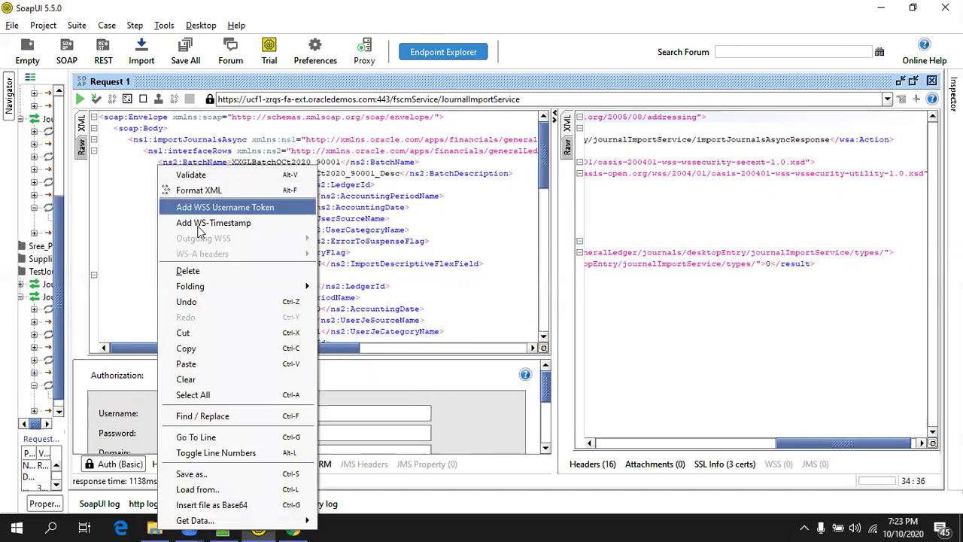
pyautogui.click(223, 207)
pyautogui.click(453, 282)
pyautogui.click(263, 227)
# Add a WS-Timestamp with time-to-live 123456 to the request.
pyautogui.rightClick(225, 161)
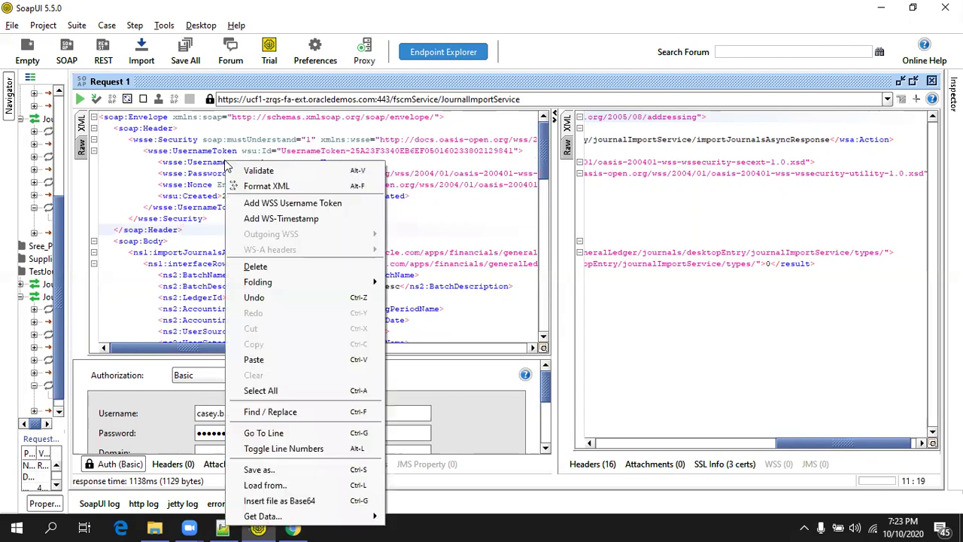
pyautogui.click(269, 219)
pyautogui.write('123456')
pyautogui.click(445, 283)
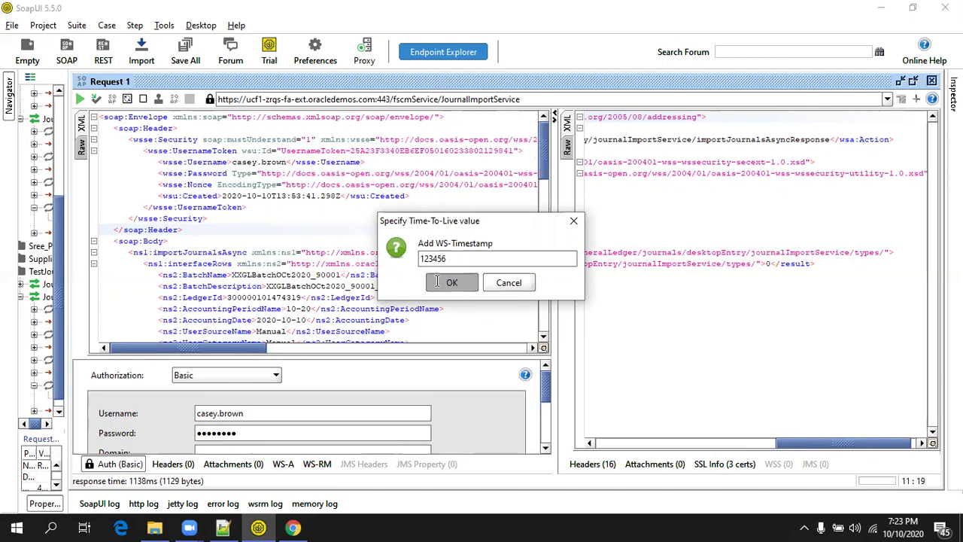
# Resend the request and confirm the 1129-byte response carries result 0.
pyautogui.click(80, 100)
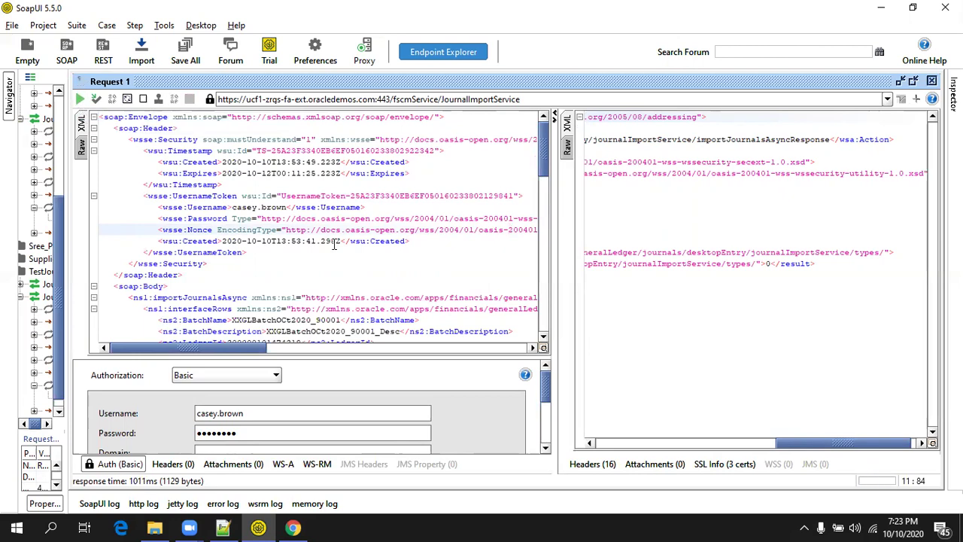
pyautogui.click(768, 270)
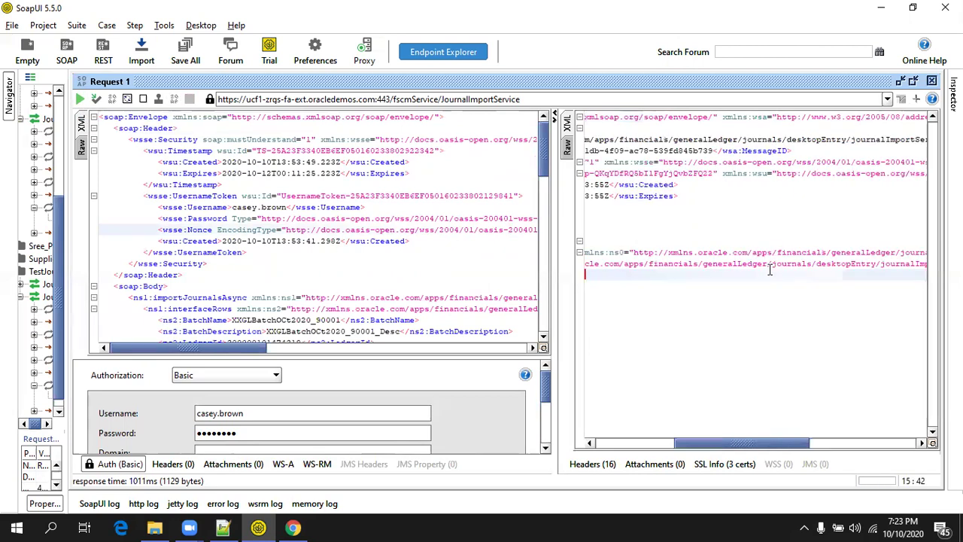
pyautogui.click(635, 443)
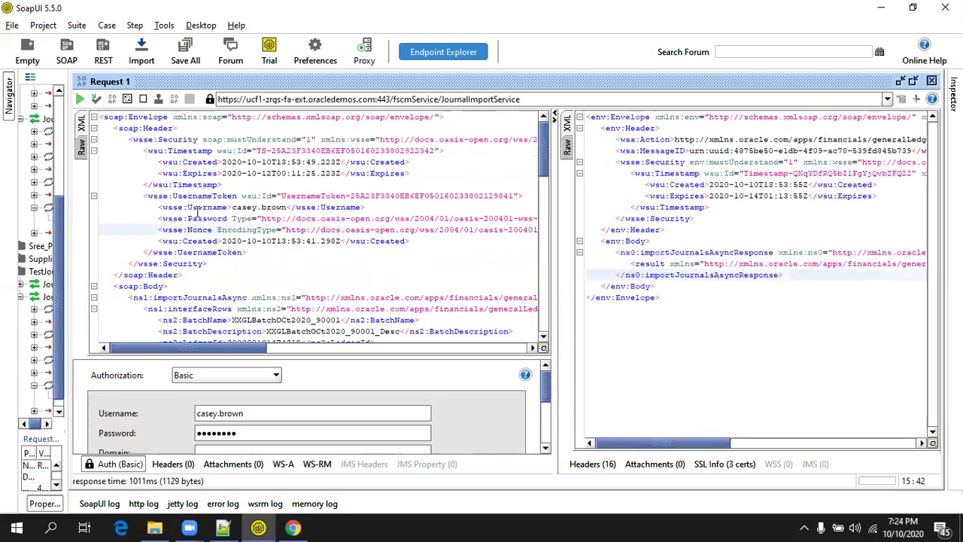
pyautogui.click(888, 440)
pyautogui.click(886, 263)
pyautogui.click(881, 263)
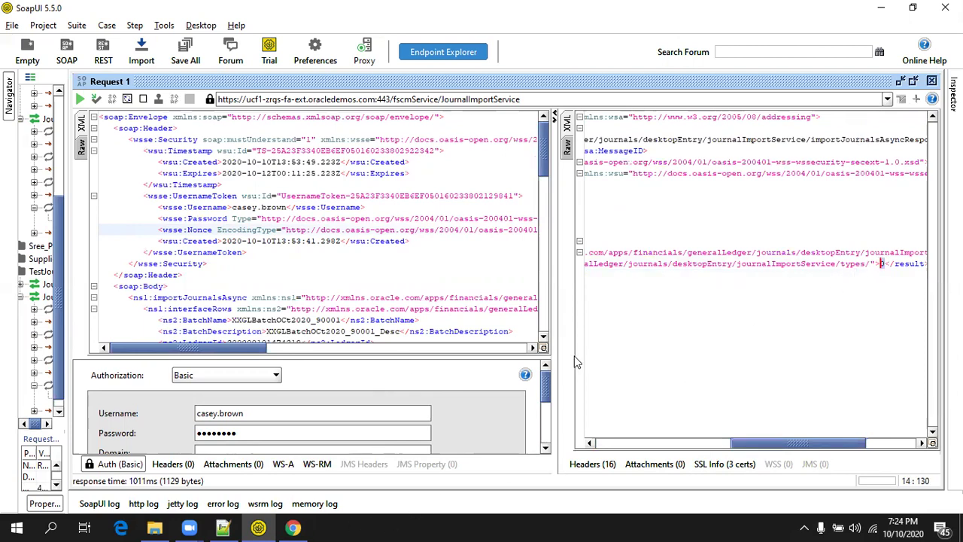
pyautogui.click(484, 262)
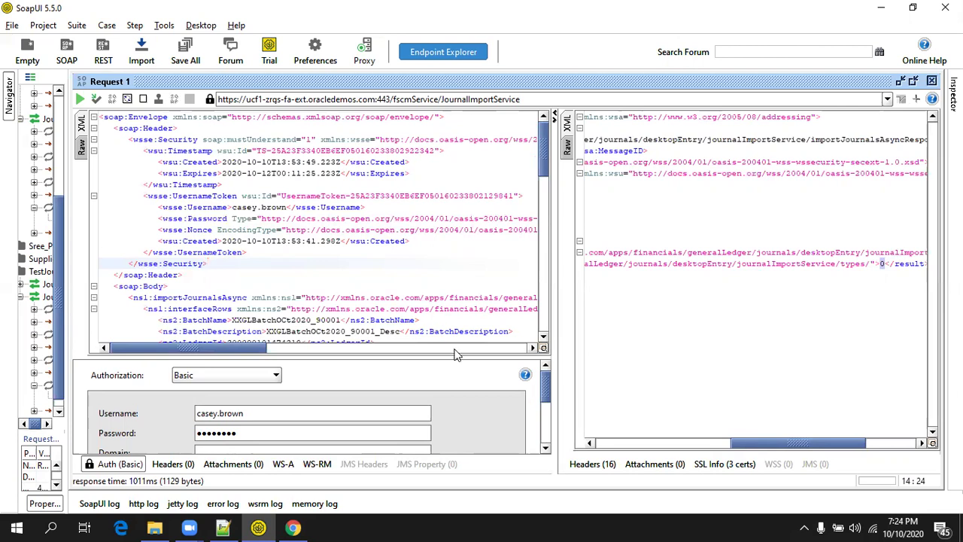
# Select 'Import Journals' in step 3 of JournalImport.txt in Notepad++.
pyautogui.click(305, 526)
pyautogui.click(222, 526)
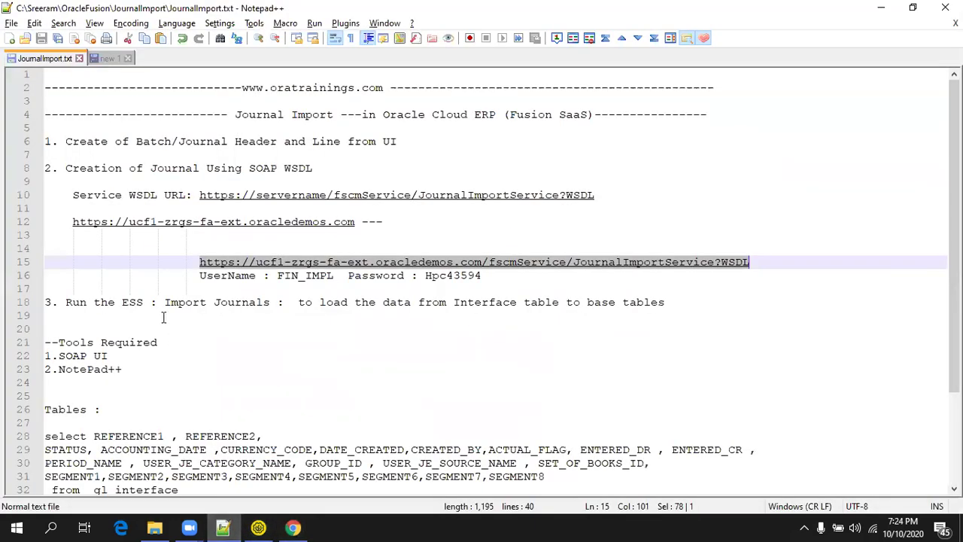
pyautogui.scroll(-1, 132, 313)
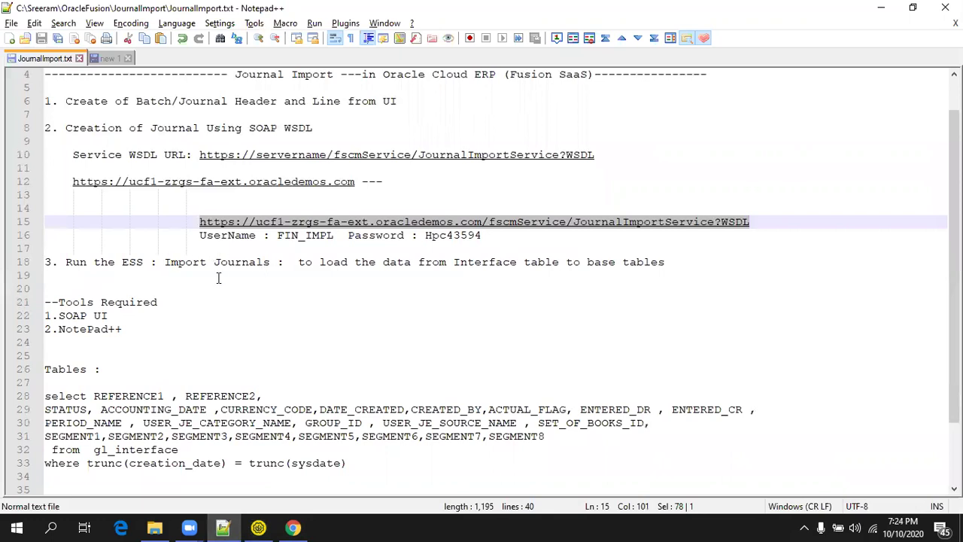
pyautogui.moveTo(271, 262); pyautogui.dragTo(158, 263)
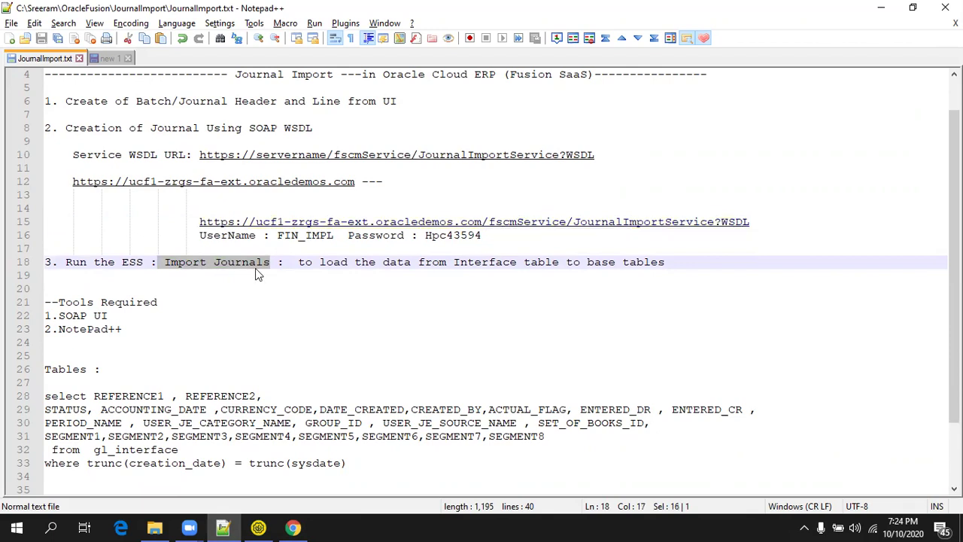
pyautogui.click(293, 527)
# Accept the GL_INTERFACE data set query unchanged in XXGLImportDM and run View on the Data tab.
pyautogui.click(208, 15)
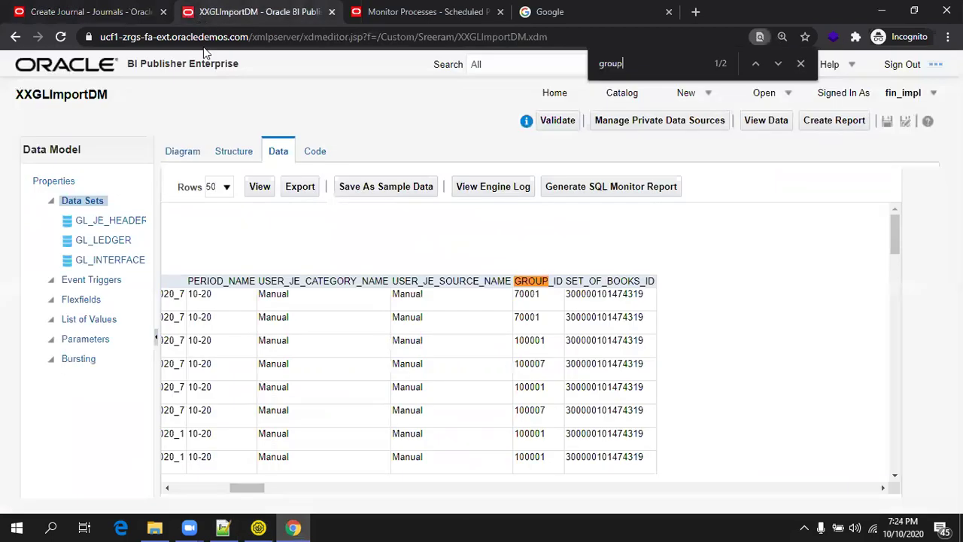
pyautogui.click(182, 152)
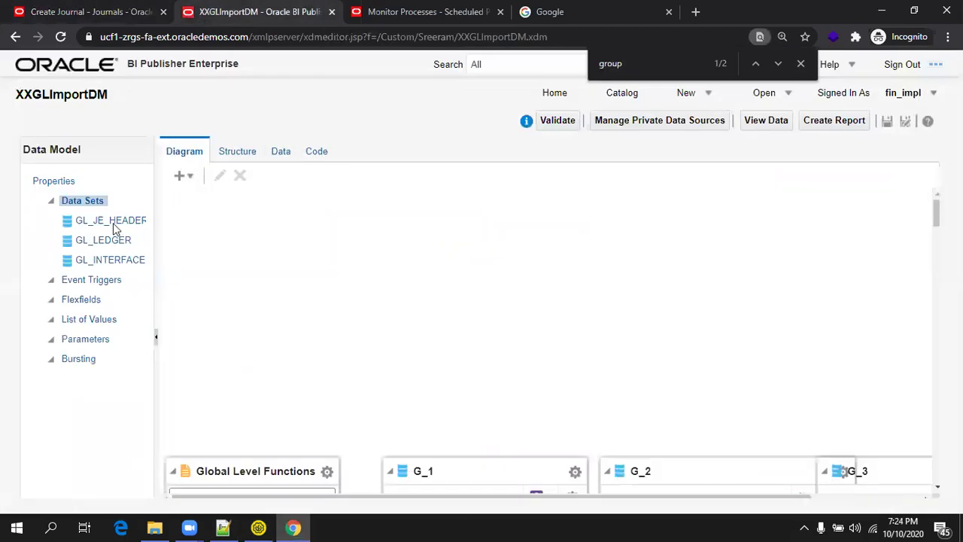
pyautogui.click(117, 261)
pyautogui.click(218, 175)
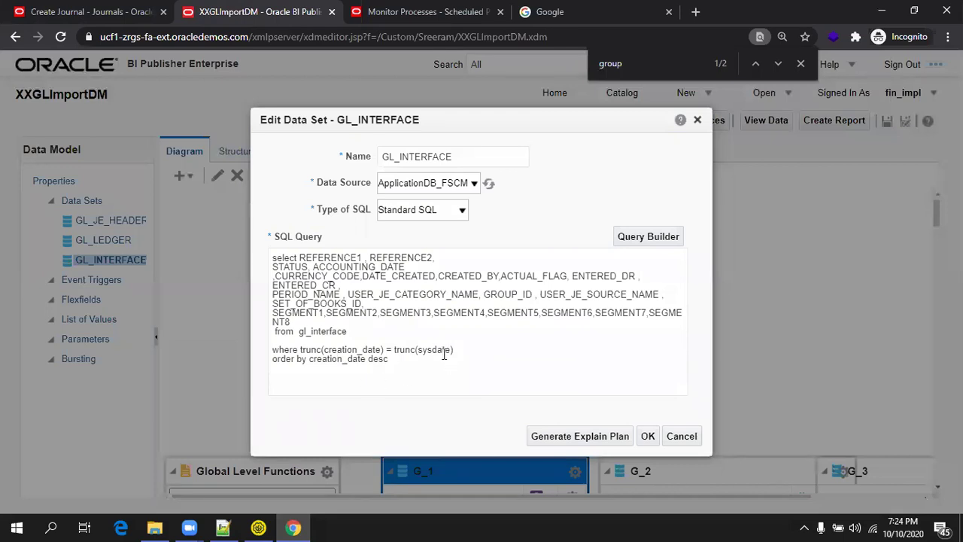
pyautogui.click(647, 435)
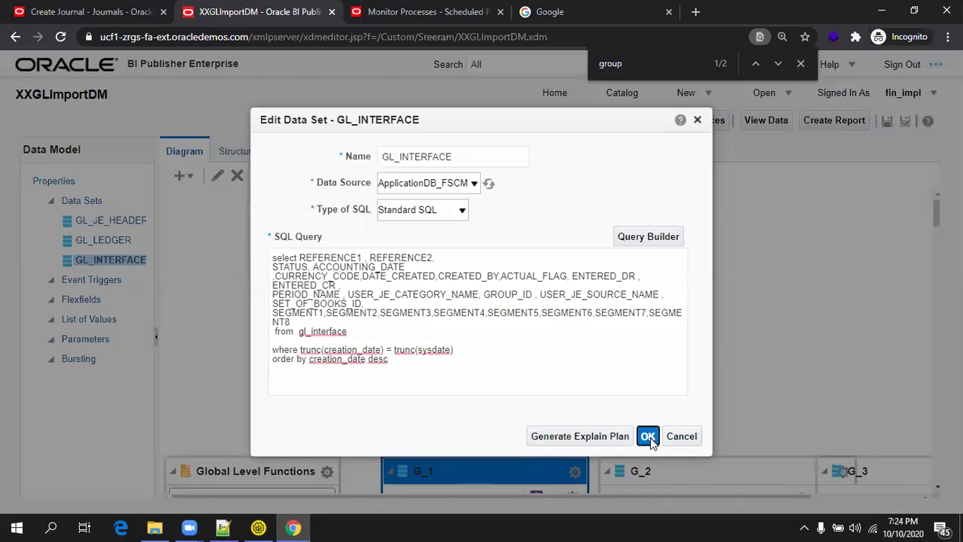
pyautogui.click(278, 153)
pyautogui.click(259, 187)
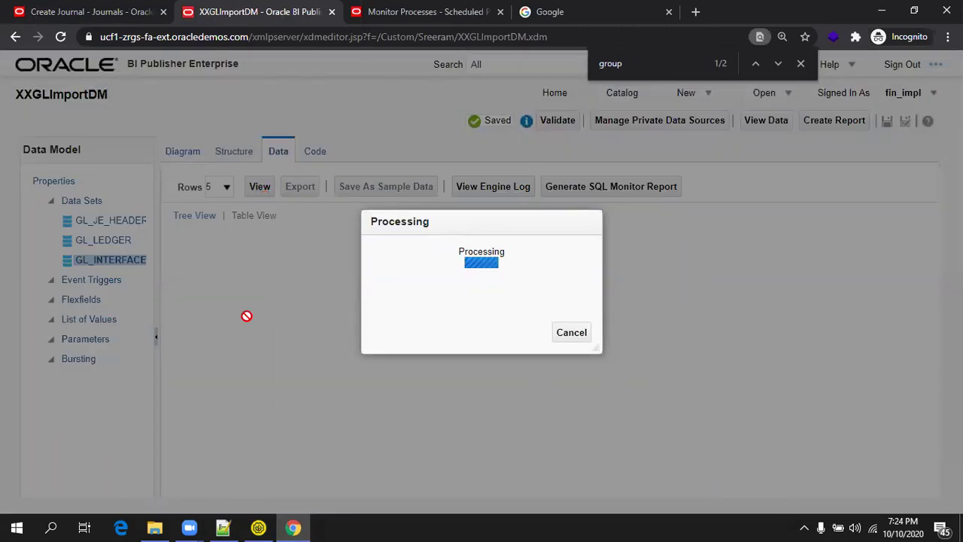
# Search the SoapUI request for groupId and find GroupId 80001 in the GlInterface rows.
pyautogui.click(258, 527)
pyautogui.scroll(-2, 276, 251)
pyautogui.click(276, 252)
pyautogui.hotkey('ctrl', 'Home')
pyautogui.hotkey('ctrl', 'f')
pyautogui.write('groupId')
pyautogui.press('Return')
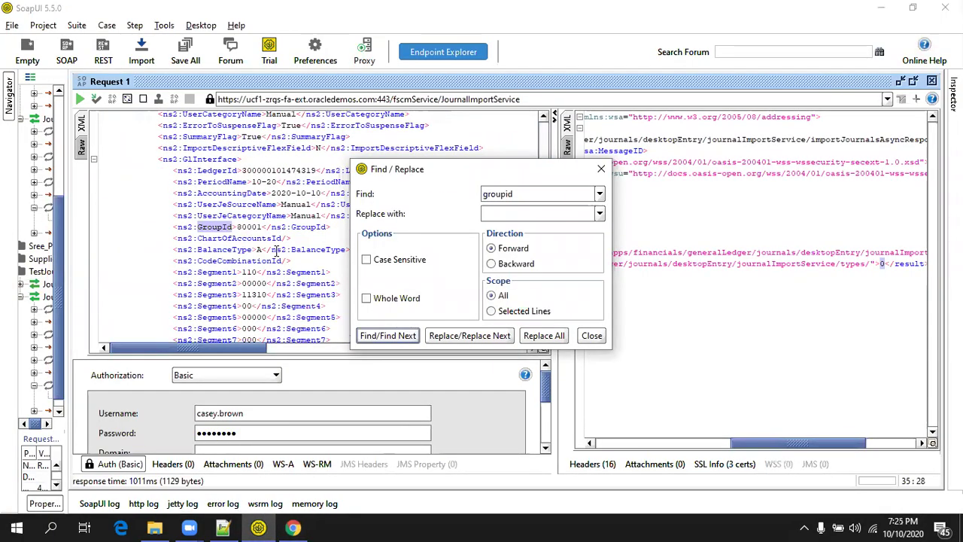
pyautogui.press('Escape')
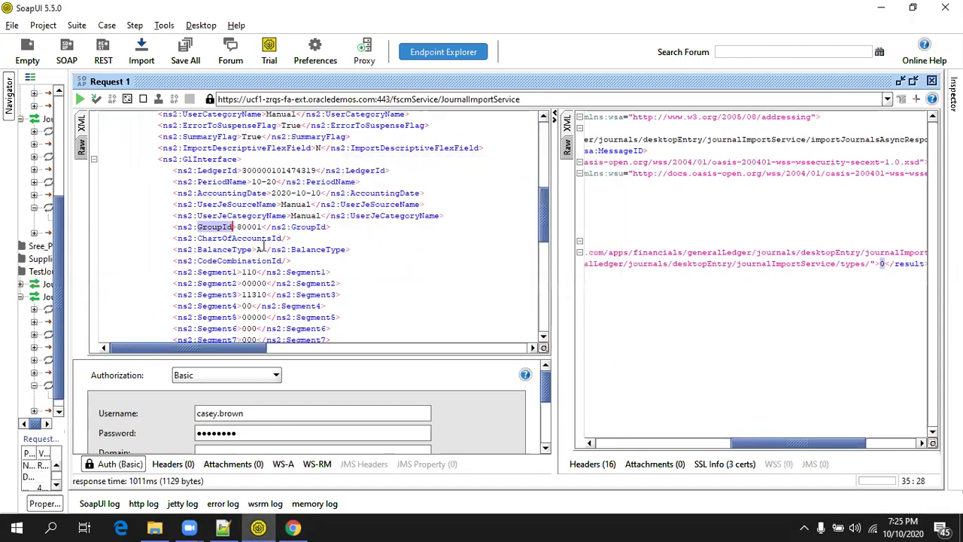
pyautogui.scroll(-8, 263, 249)
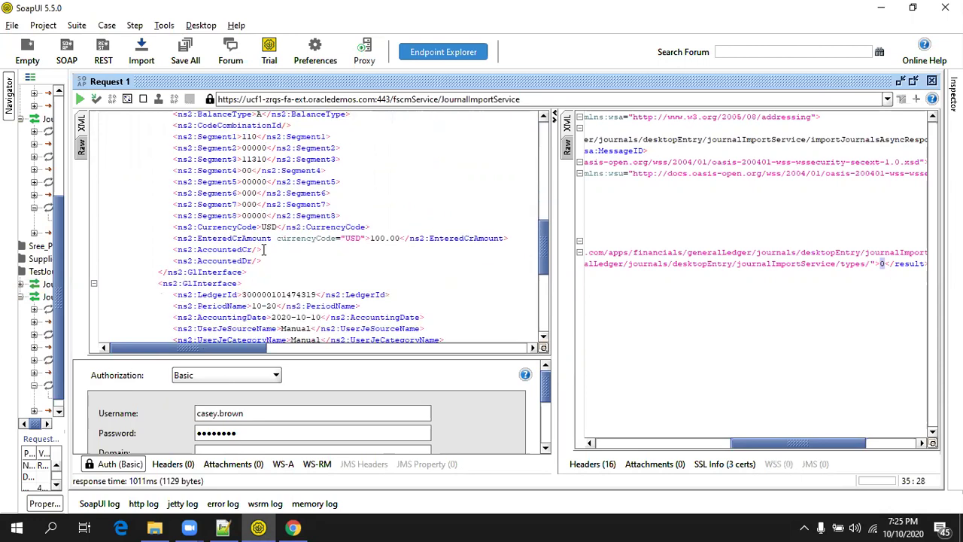
pyautogui.scroll(6, 263, 249)
pyautogui.scroll(6, 264, 249)
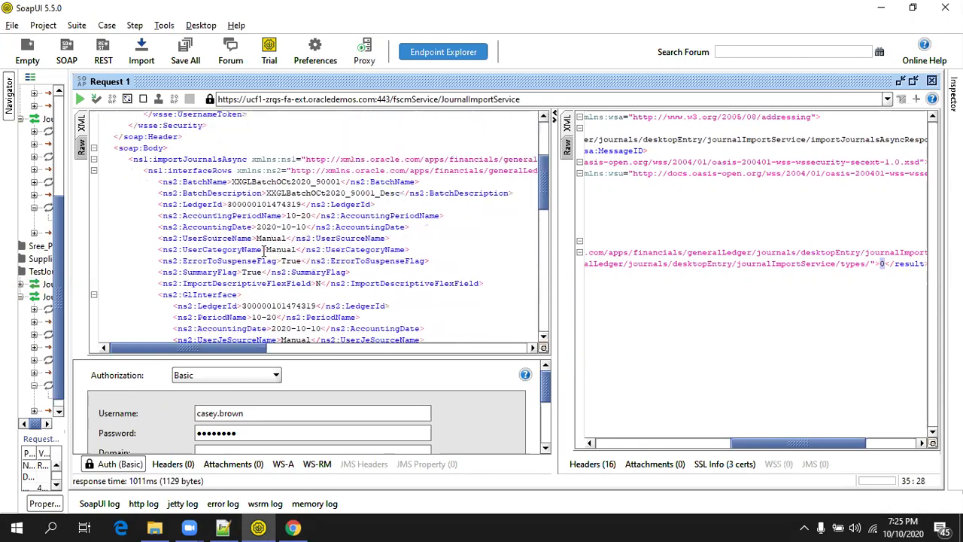
# Show the GL_INTERFACE data as tables and select the GROUP_ID value 80001.
pyautogui.click(291, 528)
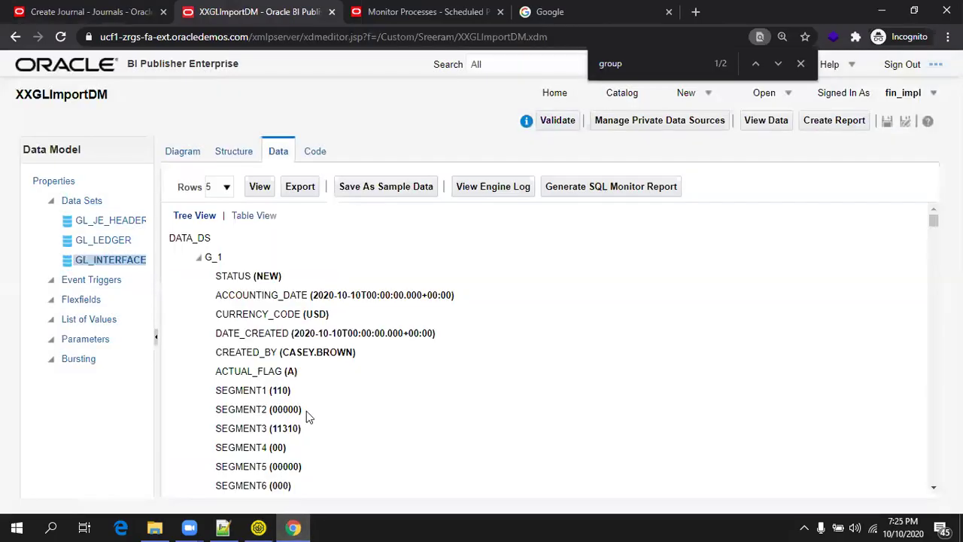
pyautogui.click(256, 215)
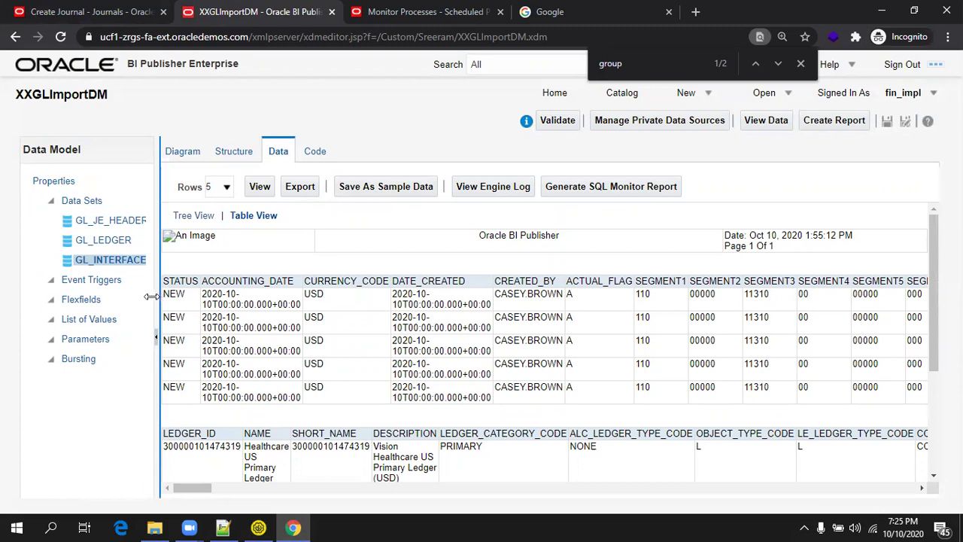
pyautogui.moveTo(151, 297); pyautogui.dragTo(130, 296)
pyautogui.hotkey('ctrl', 'f')
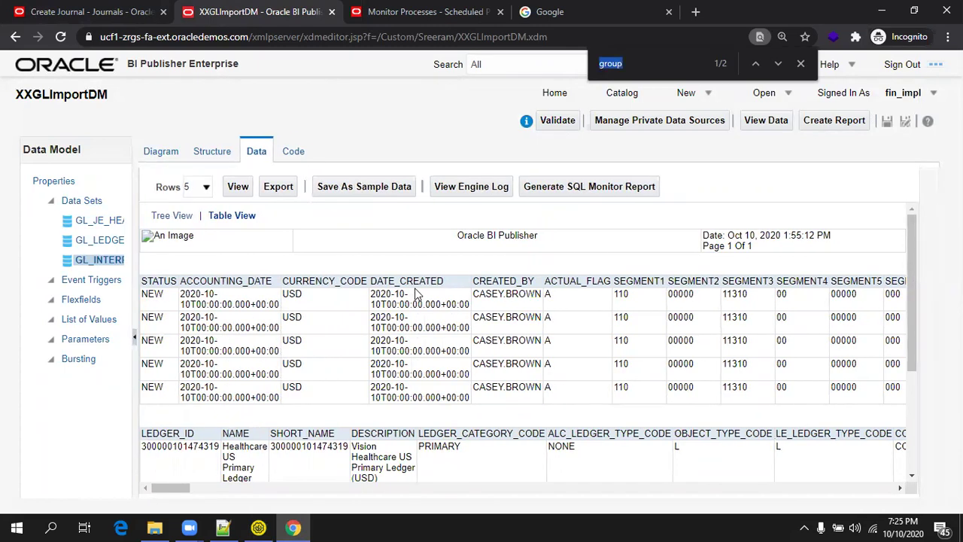
pyautogui.write('gropu')
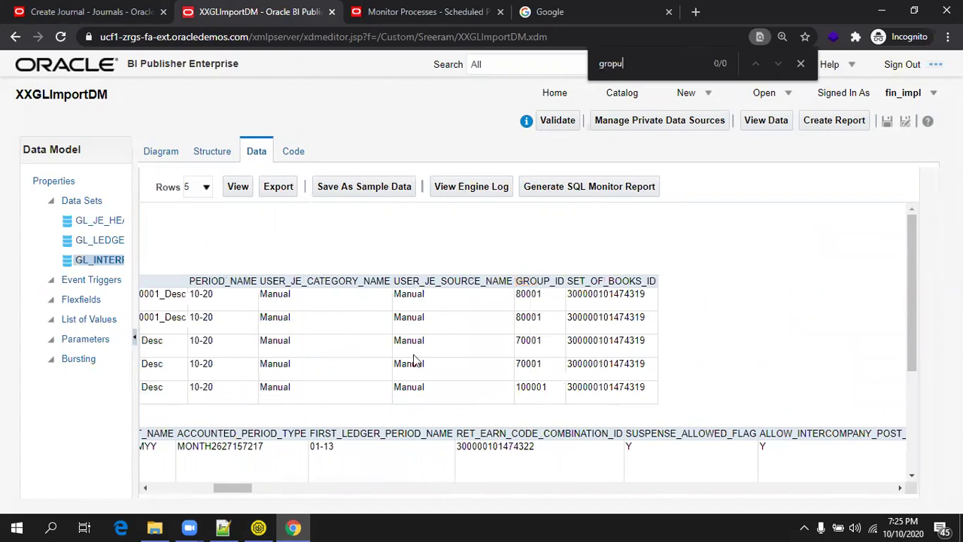
pyautogui.doubleClick(527, 317)
# From Monitor Processes, schedule a new Import Journals process.
pyautogui.click(443, 11)
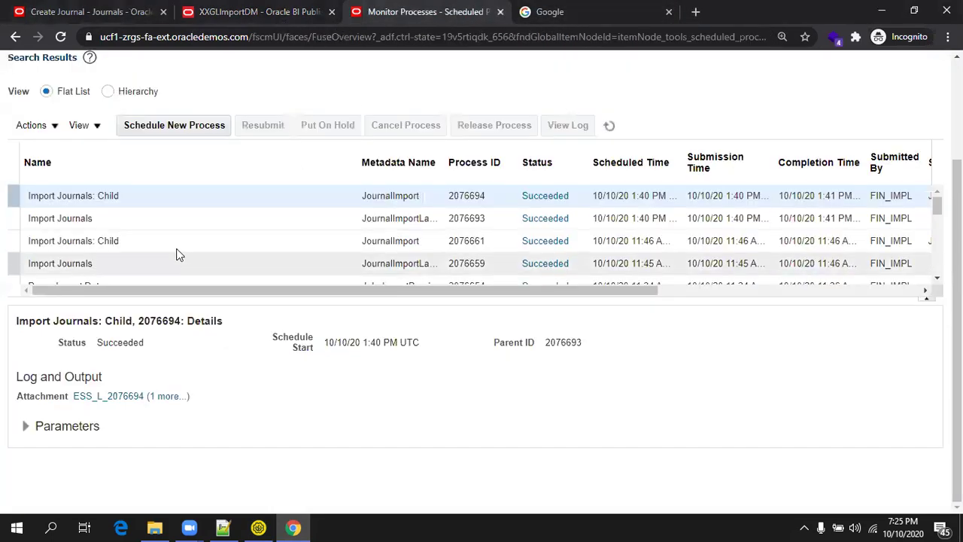
pyautogui.scroll(3, 300, 401)
pyautogui.click(212, 257)
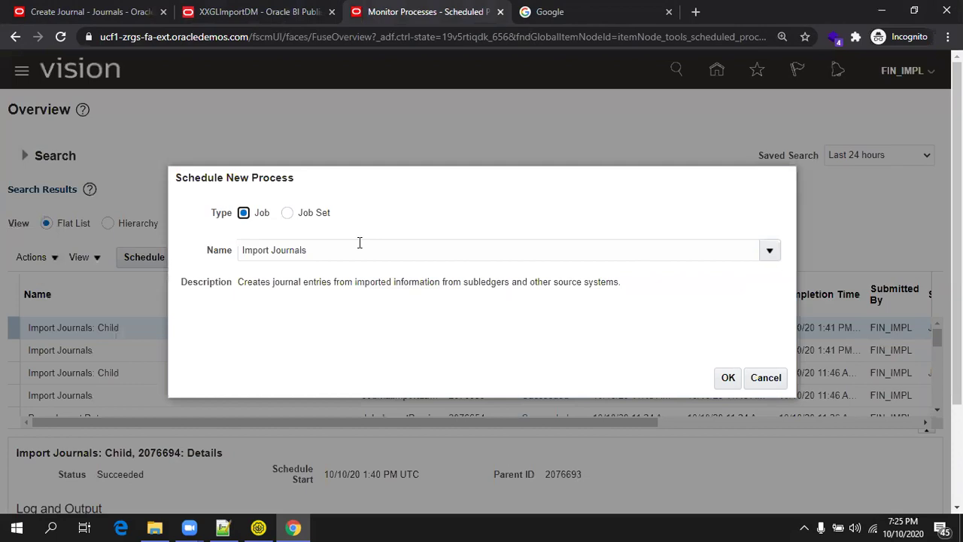
pyautogui.click(360, 243)
pyautogui.click(725, 382)
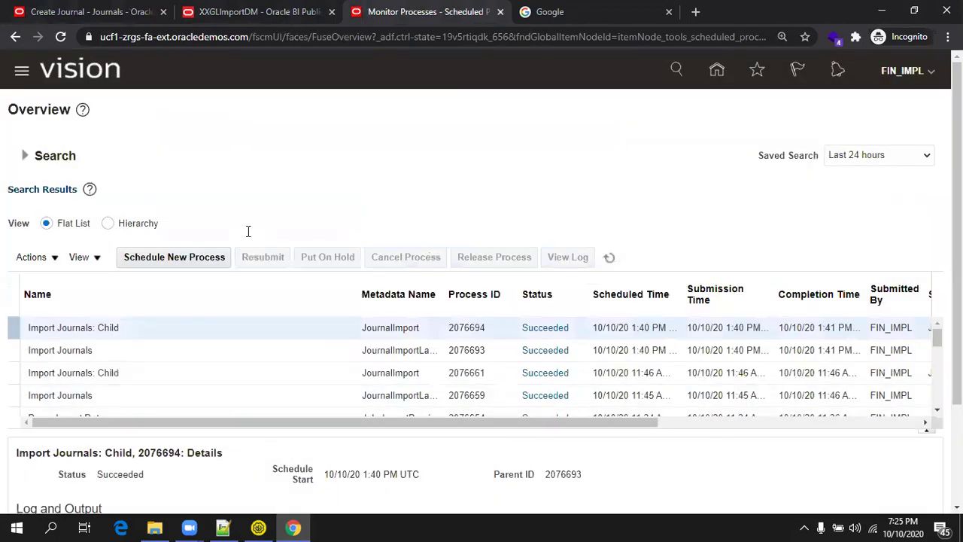
# Set source Manual, Healthcare US Primary Ledger and group ID 80001.
pyautogui.scroll(-3, 354, 234)
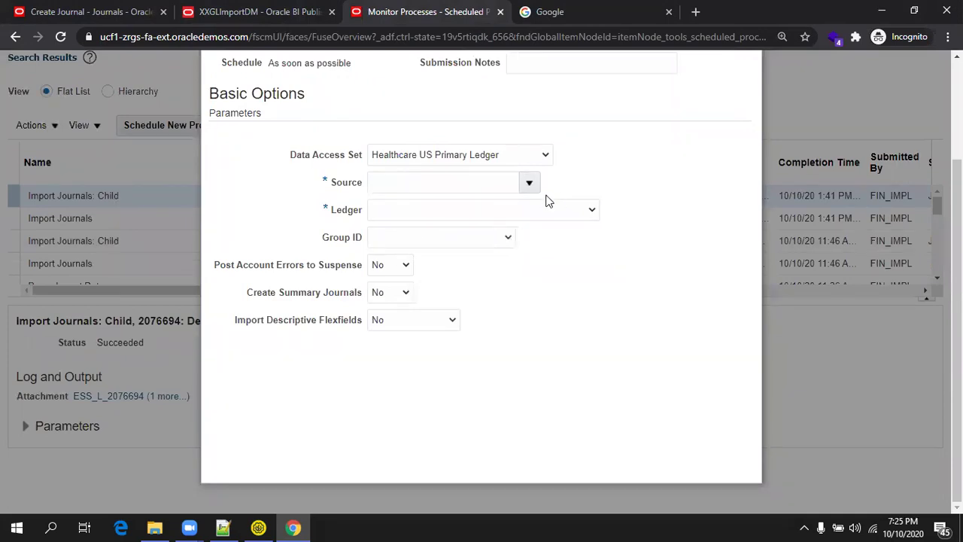
pyautogui.click(509, 189)
pyautogui.write('Manual')
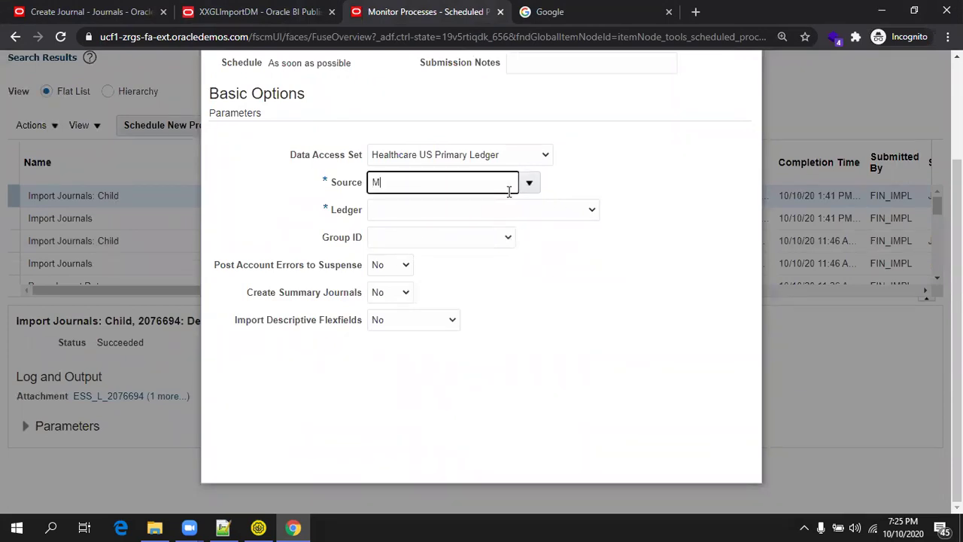
pyautogui.press('Tab')
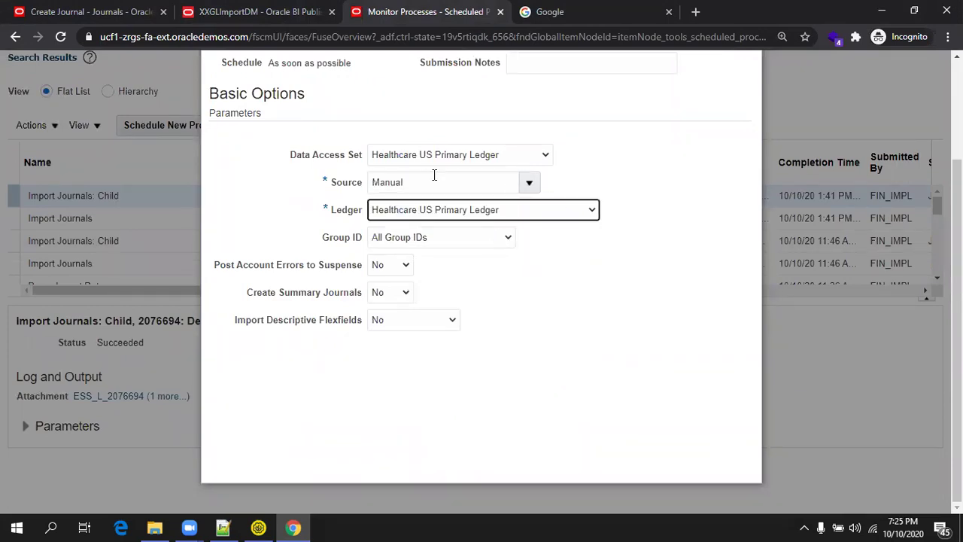
pyautogui.click(441, 238)
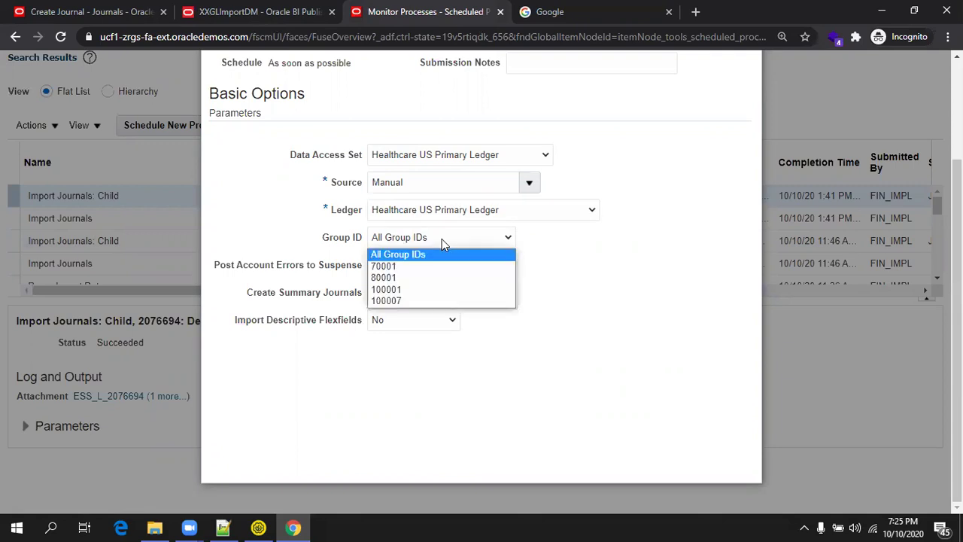
pyautogui.click(429, 277)
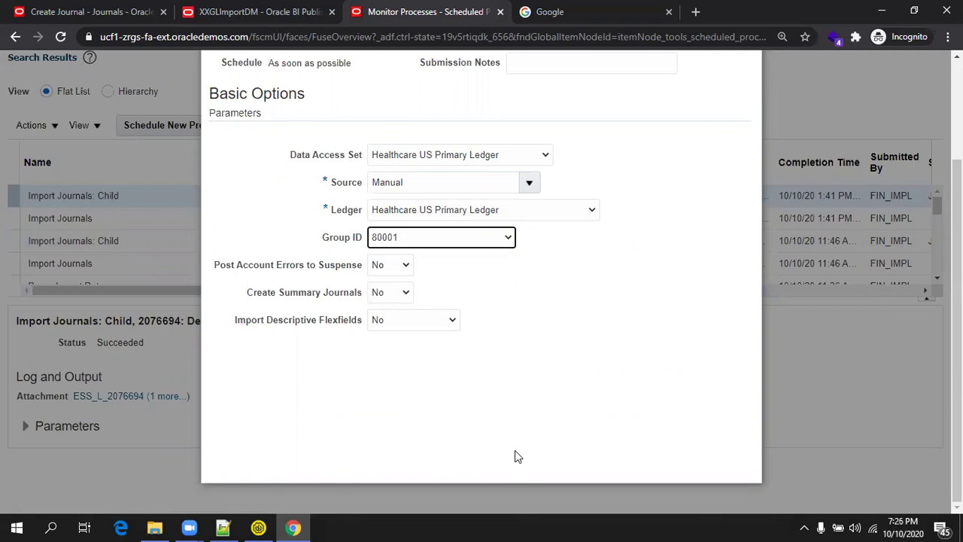
pyautogui.scroll(2, 547, 338)
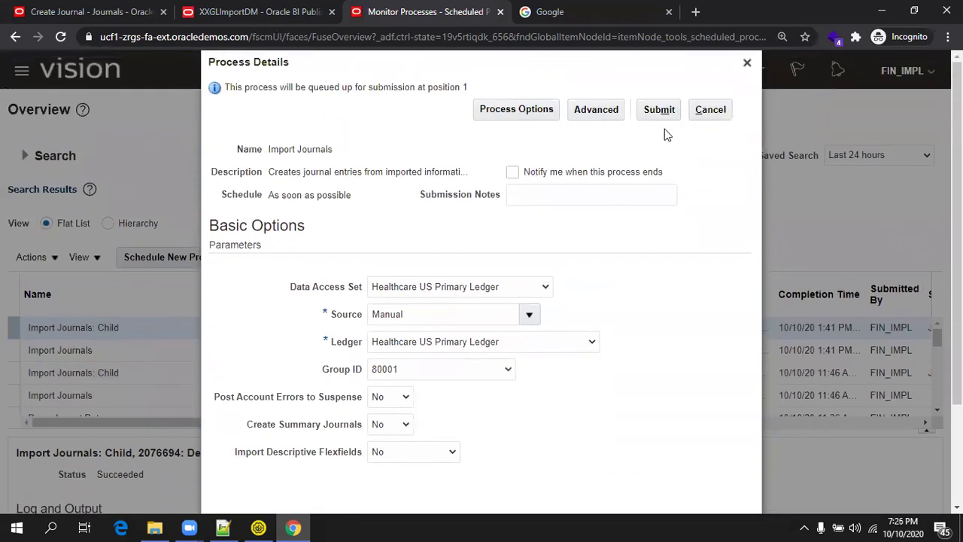
# Submit Import Journals for group 80001, confirm, and refresh until the child job is Completed.
pyautogui.click(658, 110)
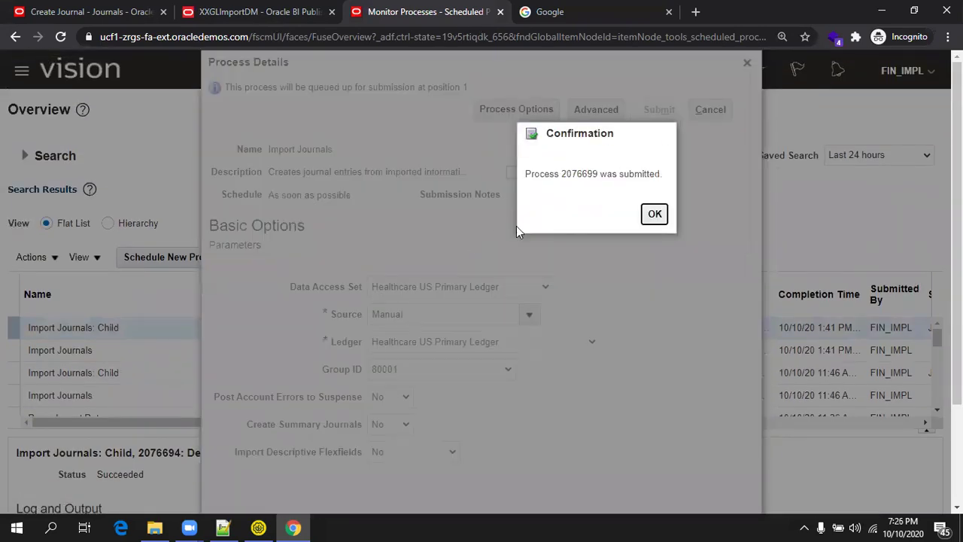
pyautogui.click(654, 213)
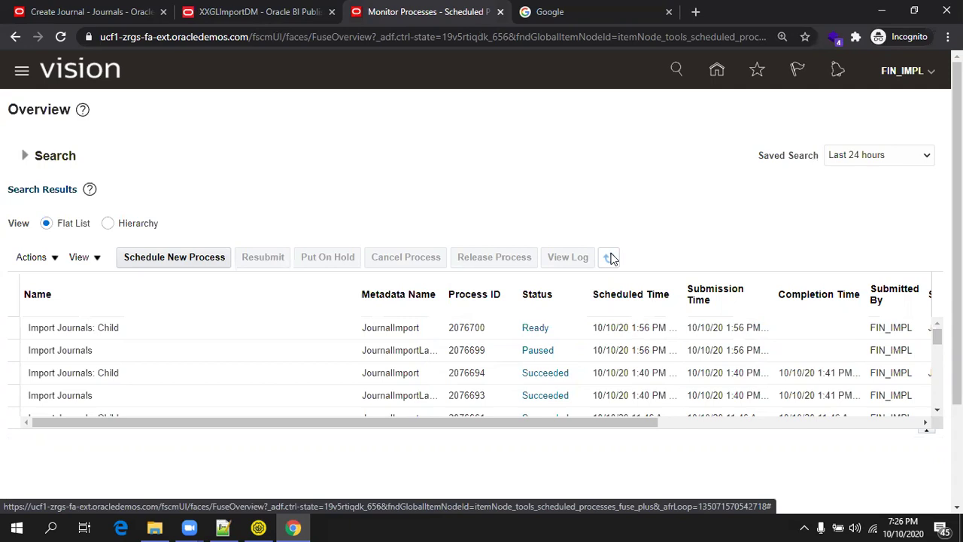
pyautogui.click(610, 257)
# In SoapUI, select the XXGLBatchOCt2020_90001 batch name and find its GroupId 80001 element.
pyautogui.click(258, 527)
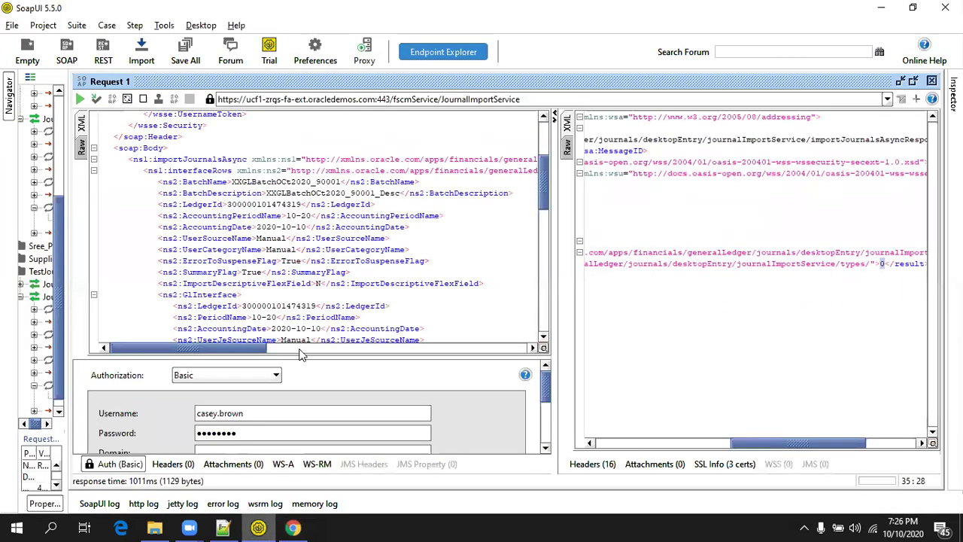
pyautogui.doubleClick(300, 182)
pyautogui.hotkey('shift', 'Right')
pyautogui.hotkey('shift', 'Right')
pyautogui.hotkey('shift', 'Right')
pyautogui.hotkey('shift', 'Right')
pyautogui.hotkey('shift', 'Right')
pyautogui.hotkey('shift', 'Right')
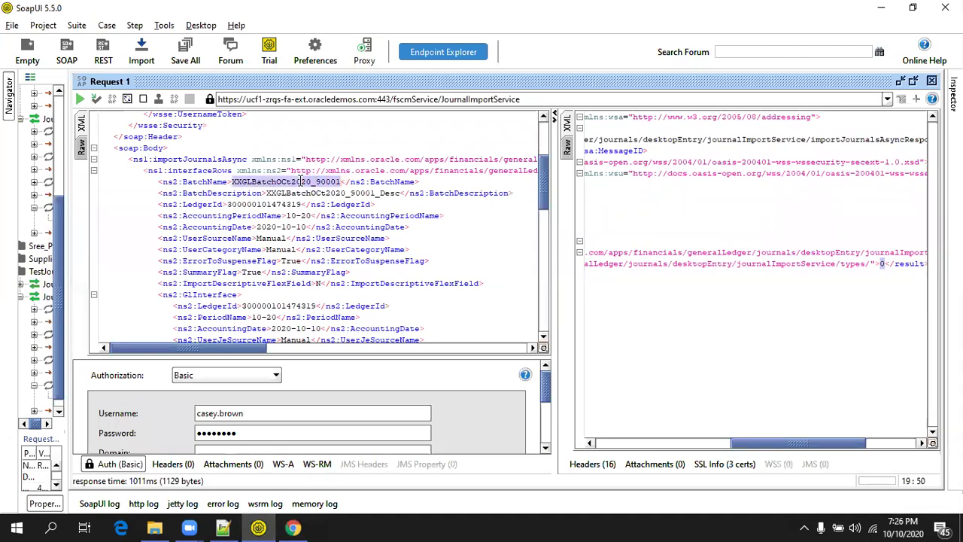
pyautogui.hotkey('ctrl', 'f')
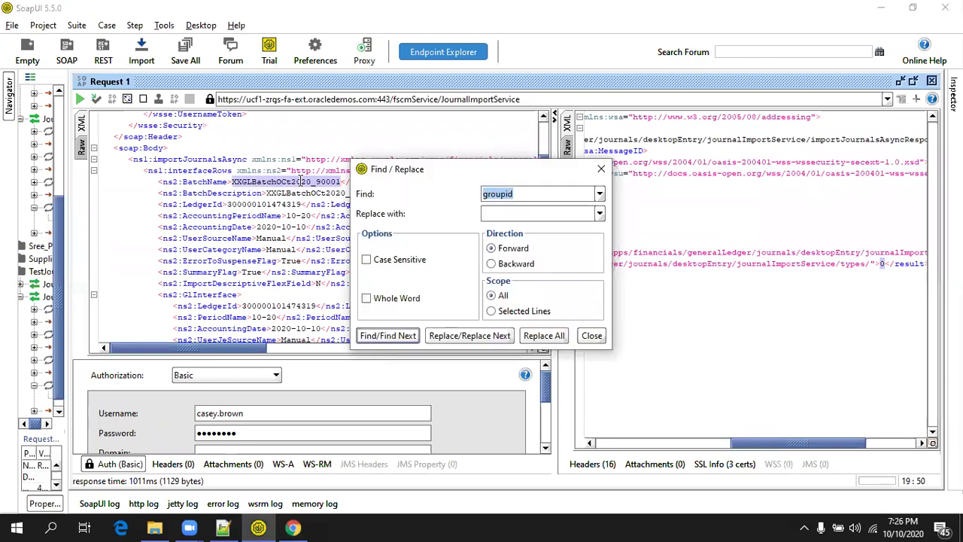
pyautogui.press('Return')
pyautogui.press('Escape')
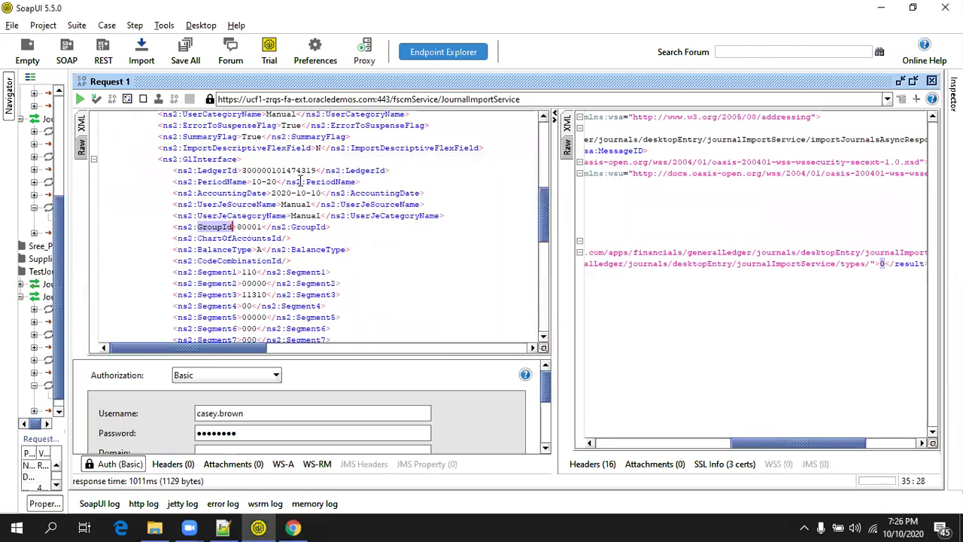
pyautogui.hotkey('ctrl', 'Home')
pyautogui.scroll(-5, 309, 227)
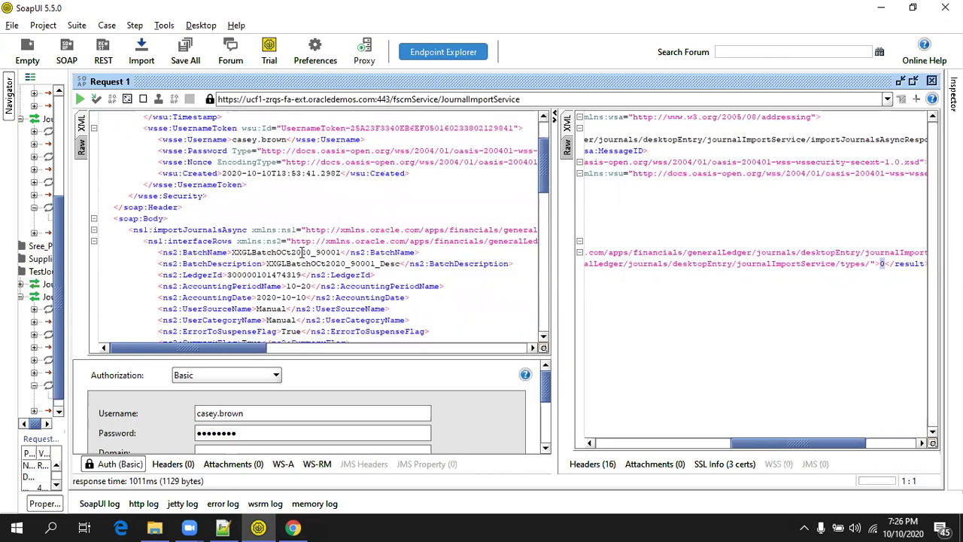
pyautogui.click(293, 528)
# Cancel the open Create Journal edit and go to Manage Journals.
pyautogui.click(79, 10)
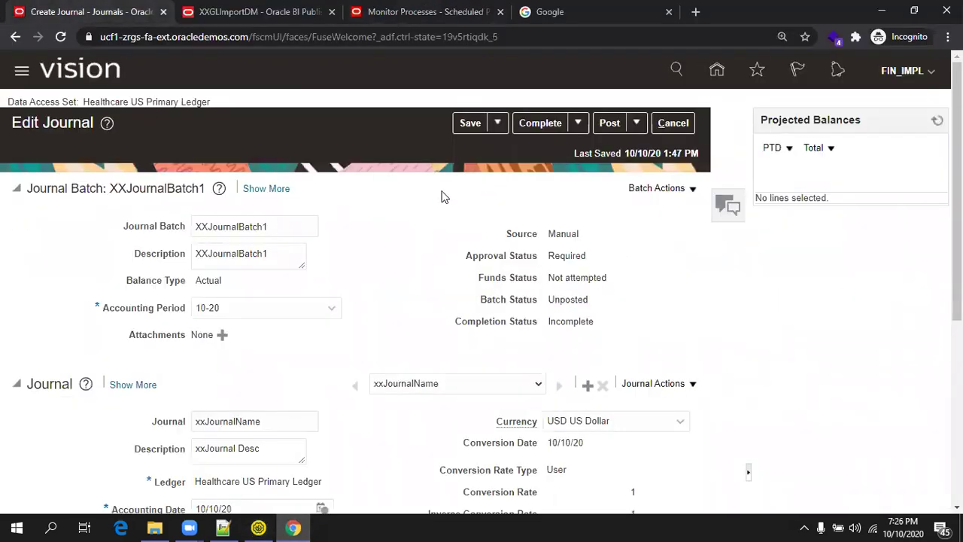
pyautogui.click(672, 122)
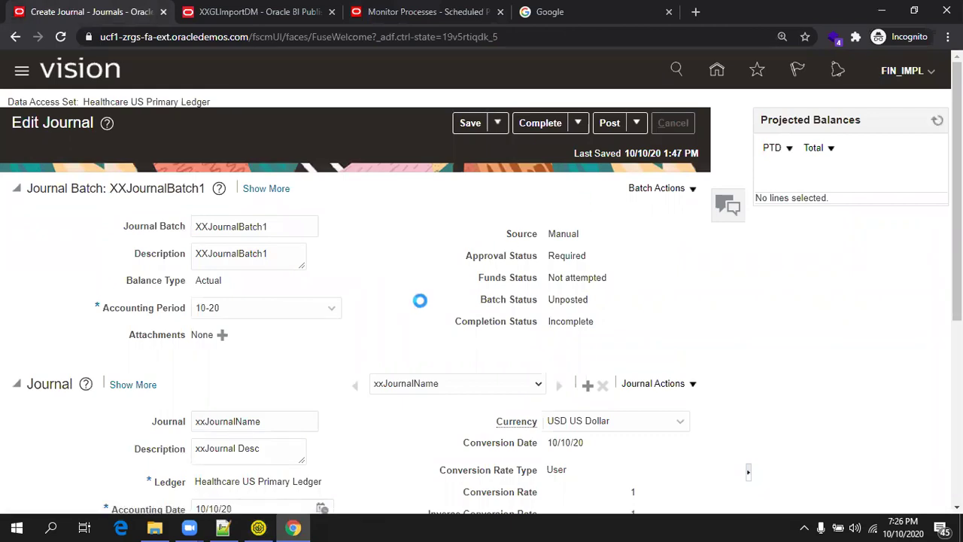
pyautogui.click(932, 187)
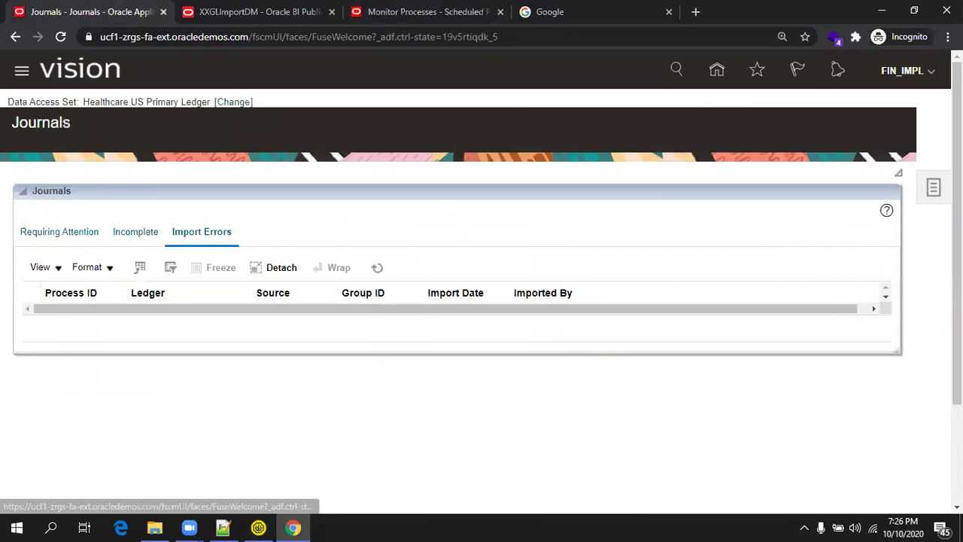
pyautogui.click(868, 125)
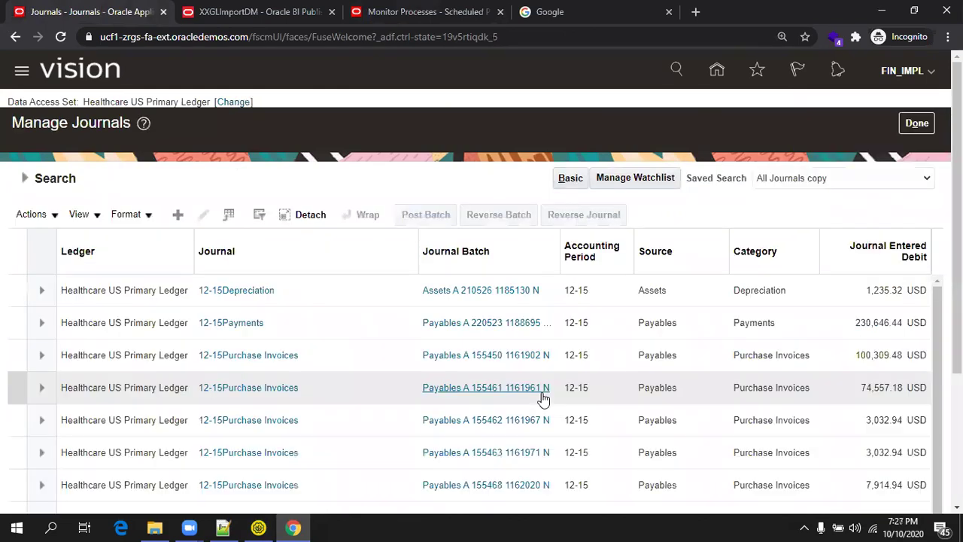
# Search for journal batch XXGLBatchOCt2020_90001 with the accounting period filter cleared.
pyautogui.click(58, 183)
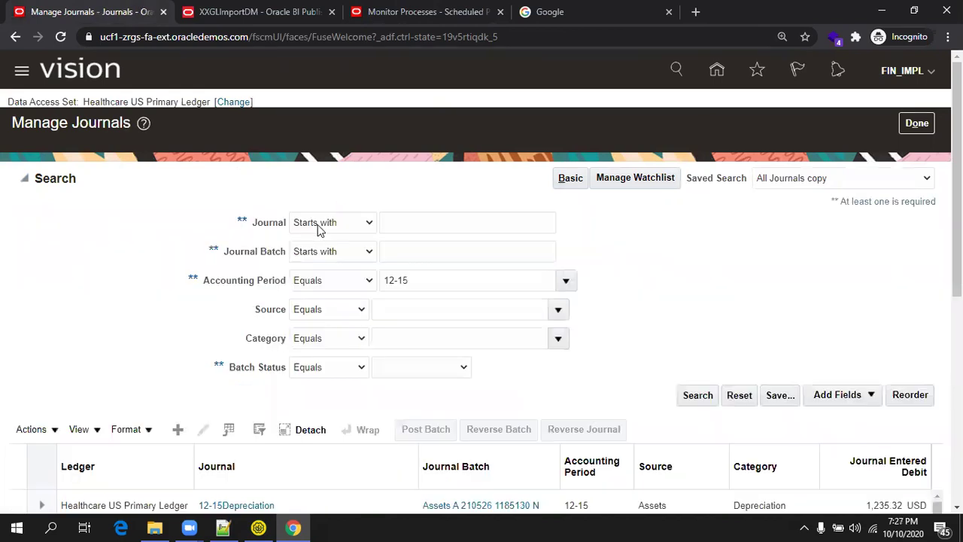
pyautogui.click(424, 251)
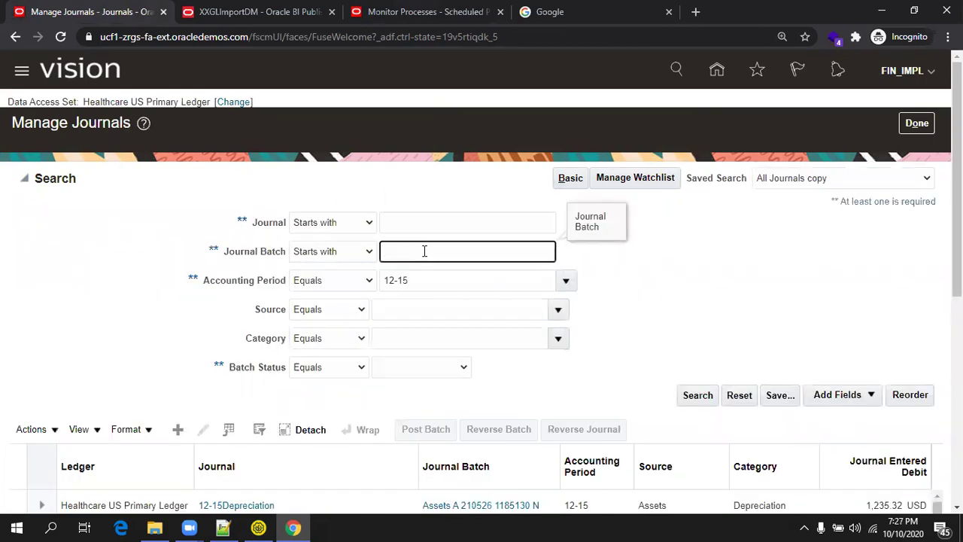
pyautogui.write('XXGLSw_XXCG2020_90801')
pyautogui.press('Tab')
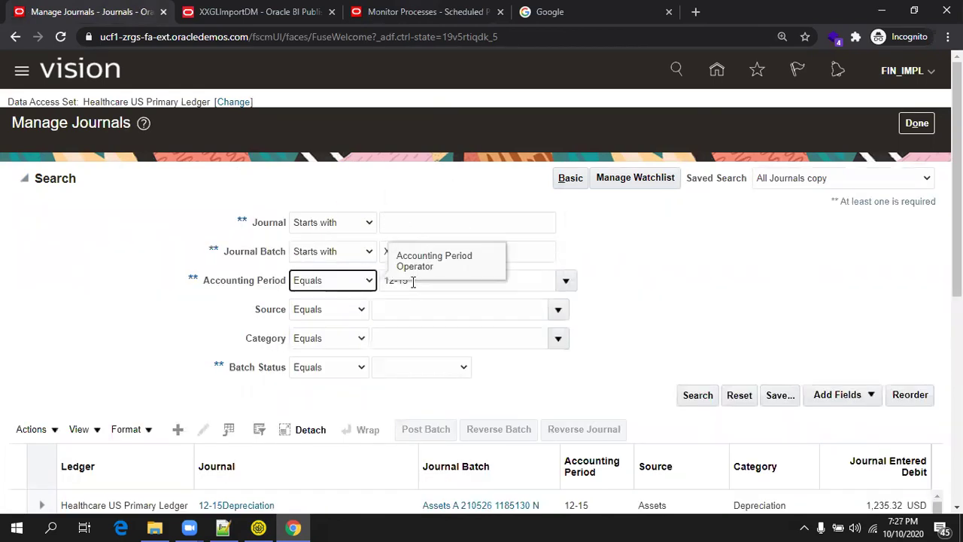
pyautogui.doubleClick(412, 280)
pyautogui.press('BackSpace')
pyautogui.press('BackSpace')
pyautogui.press('BackSpace')
pyautogui.press('BackSpace')
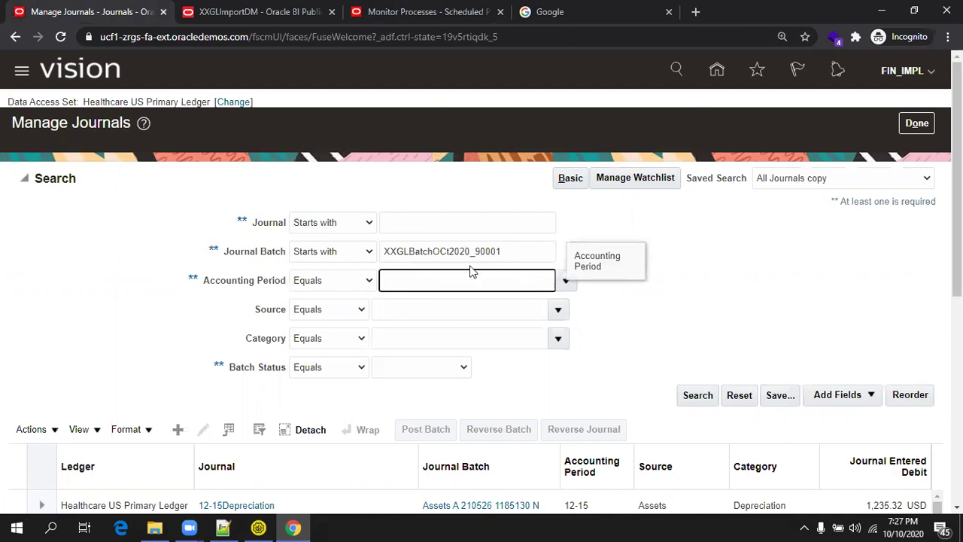
pyautogui.click(697, 395)
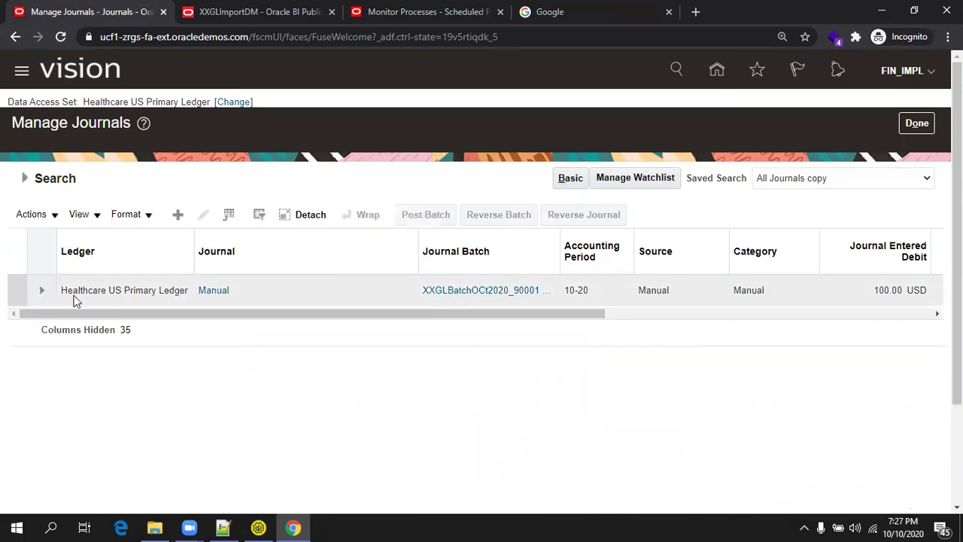
# Open batch XXGLBatchOCt2020_90001 to check its 100.00 debit and credit lines.
pyautogui.click(460, 295)
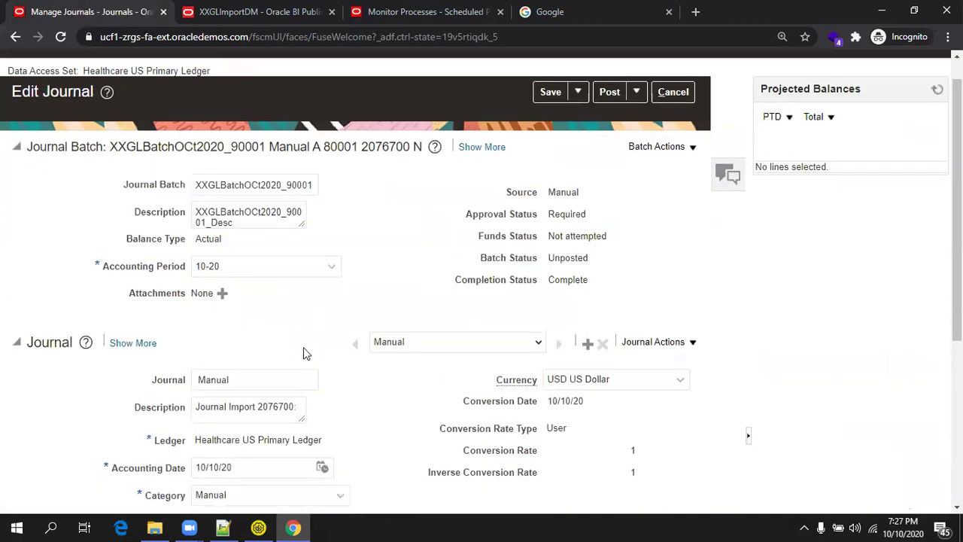
pyautogui.scroll(-4, 303, 350)
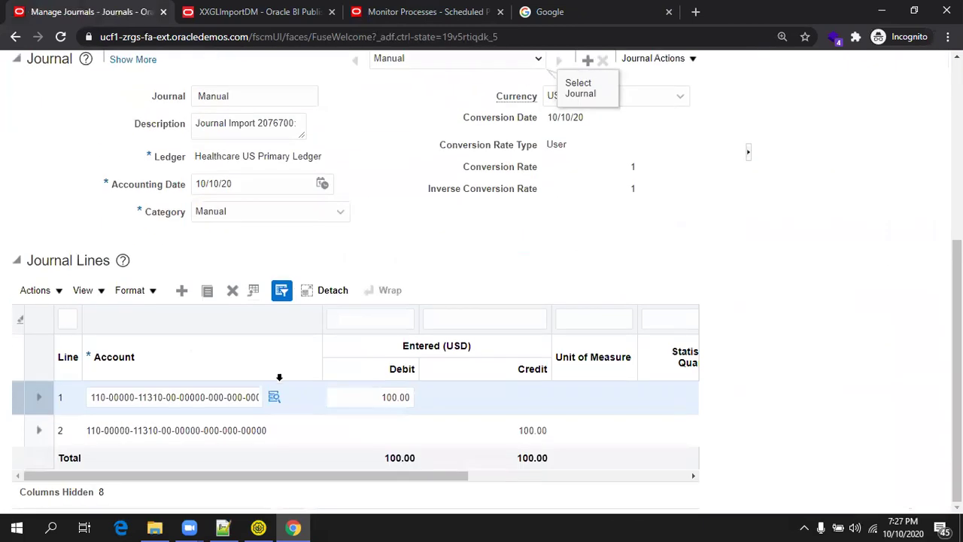
pyautogui.click(269, 526)
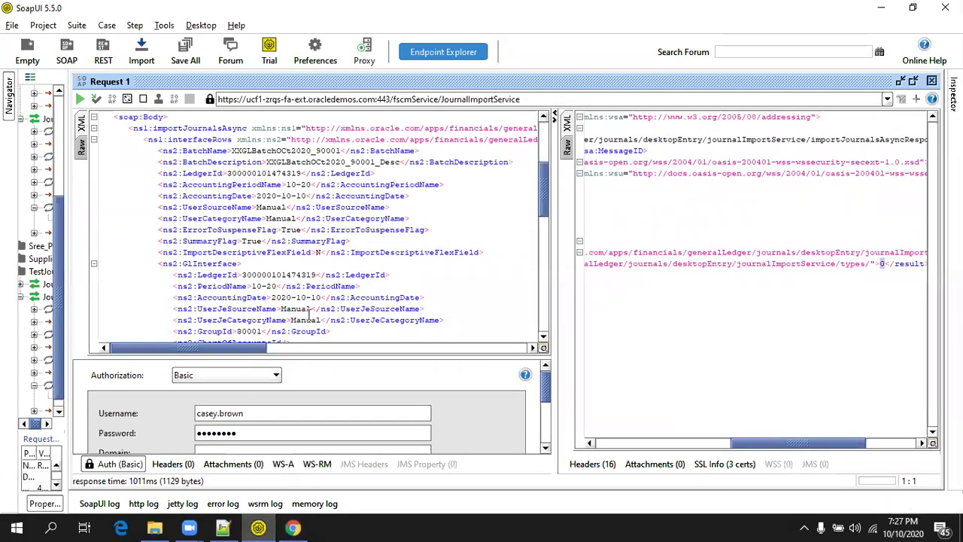
# Change the BatchName and BatchDescription to end in 90002.
pyautogui.scroll(-2, 336, 242)
pyautogui.scroll(5, 331, 247)
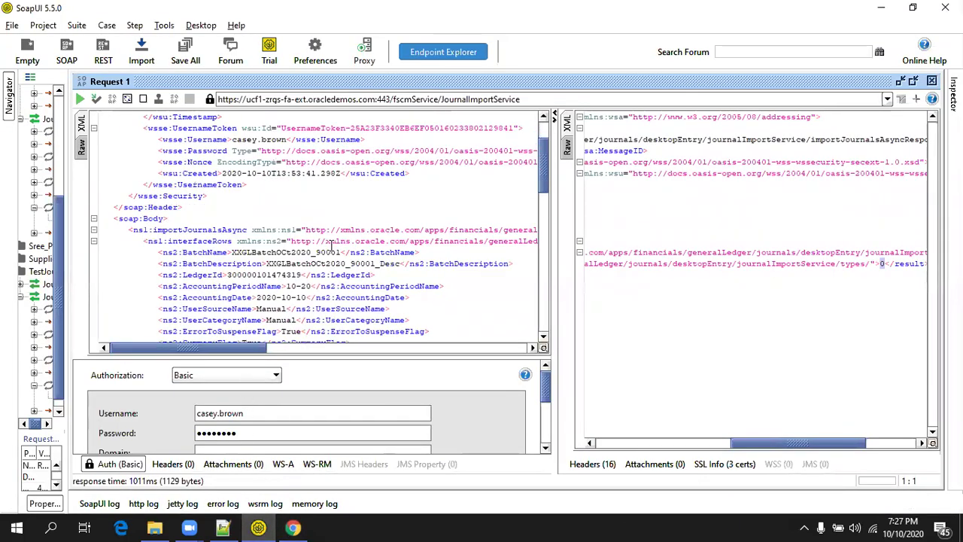
pyautogui.click(330, 252)
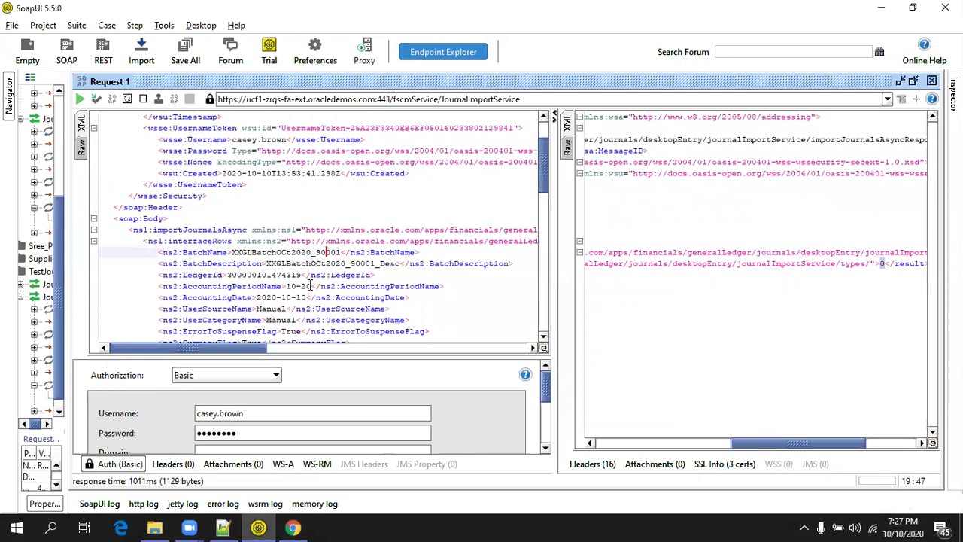
pyautogui.press('Delete')
pyautogui.write('2')
pyautogui.click(369, 263)
pyautogui.press('Delete')
pyautogui.write('2')
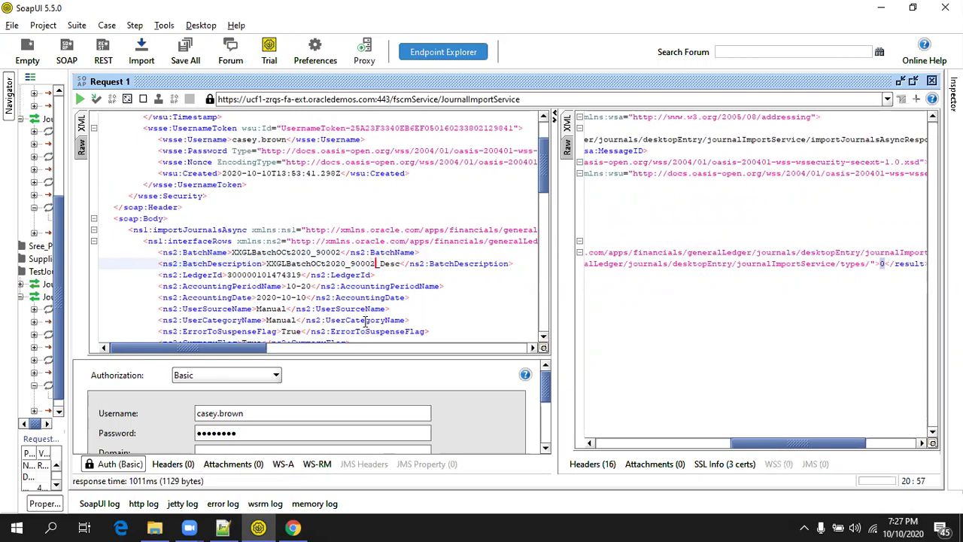
# Find the first GroupId element and change it from 80001 to 90002.
pyautogui.hotkey('ctrl', 'f')
pyautogui.press('Return')
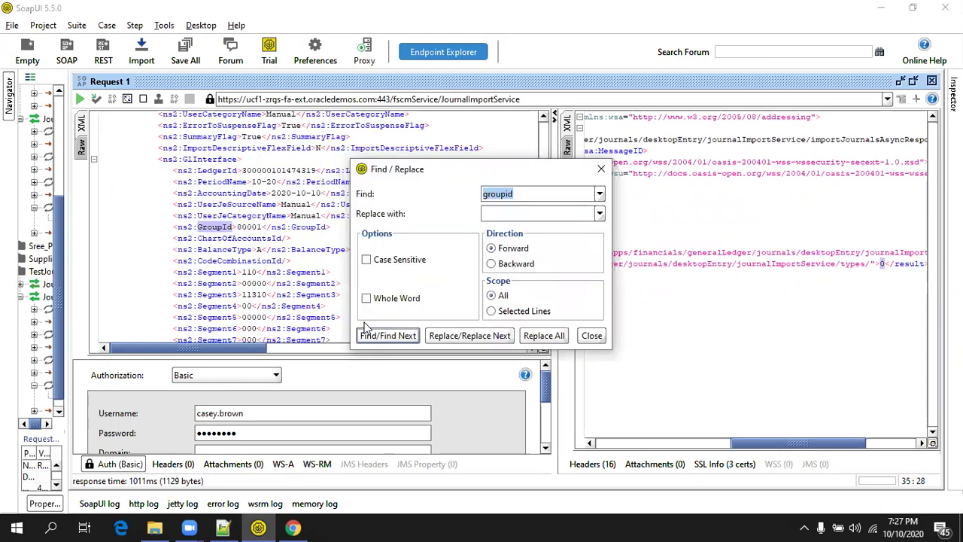
pyautogui.press('Escape')
pyautogui.click(257, 227)
pyautogui.press('Delete')
pyautogui.write('2')
pyautogui.press('Left')
pyautogui.press('Left')
pyautogui.press('Left')
pyautogui.press('Left')
pyautogui.press('Left')
pyautogui.press('Delete')
pyautogui.write('9')
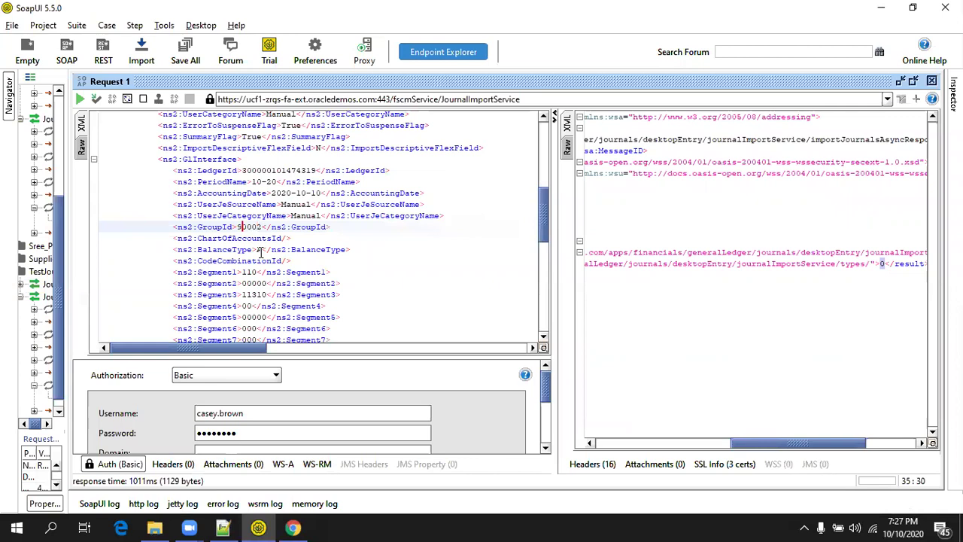
# Change the second GroupId value to 90002.
pyautogui.scroll(-8, 260, 251)
pyautogui.click(238, 215)
pyautogui.press('Delete')
pyautogui.write('90001</ns2:GroupId>')
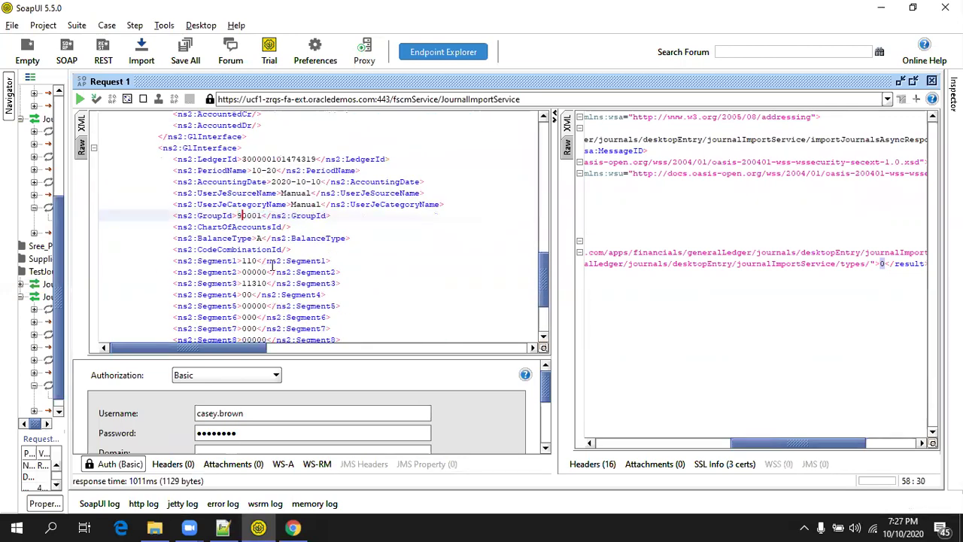
pyautogui.press('Right')
pyautogui.press('Right')
pyautogui.press('Right')
pyautogui.press('Right')
pyautogui.press('BackSpace')
pyautogui.write('2')
# Set the debit and credit amounts to 250.00 and submit the request.
pyautogui.scroll(-2, 273, 265)
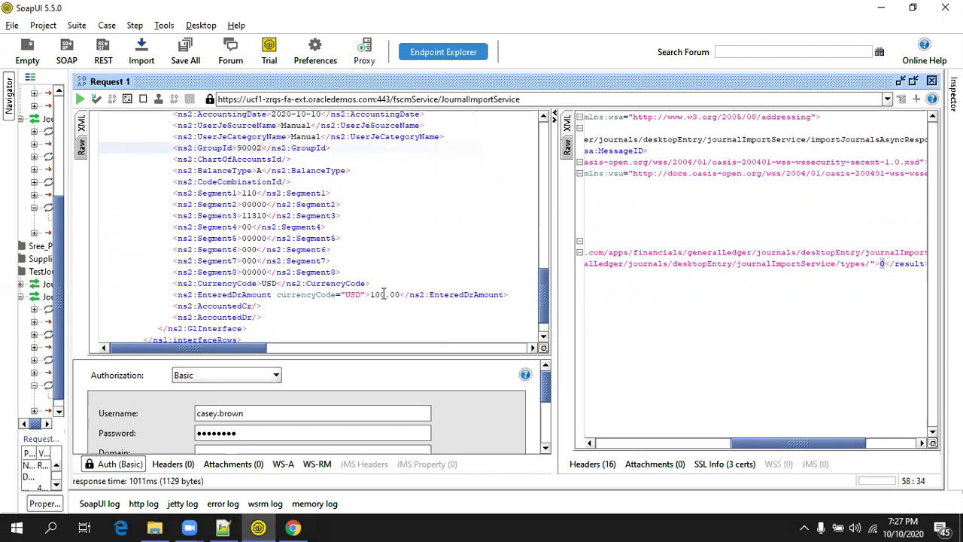
pyautogui.doubleClick(380, 294)
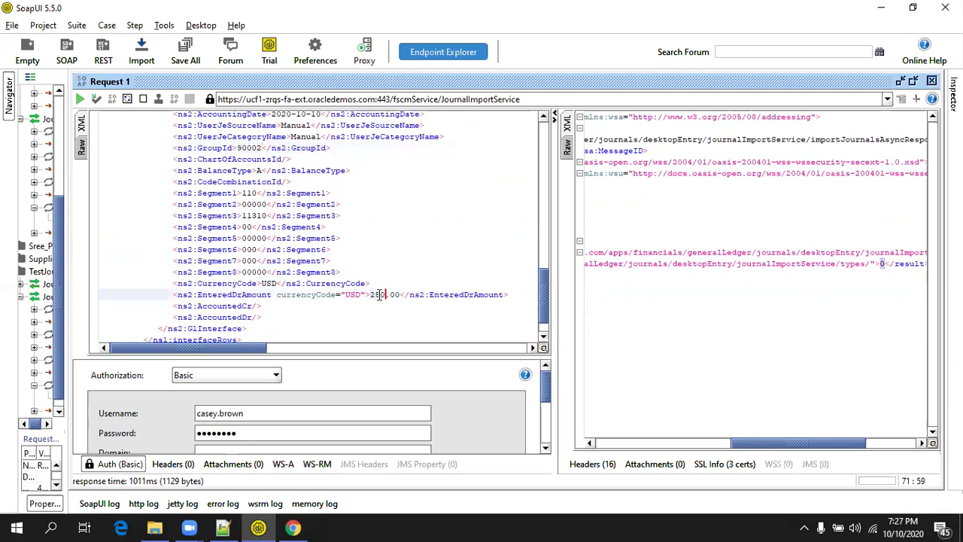
pyautogui.scroll(5, 358, 240)
pyautogui.doubleClick(378, 204)
pyautogui.write('250')
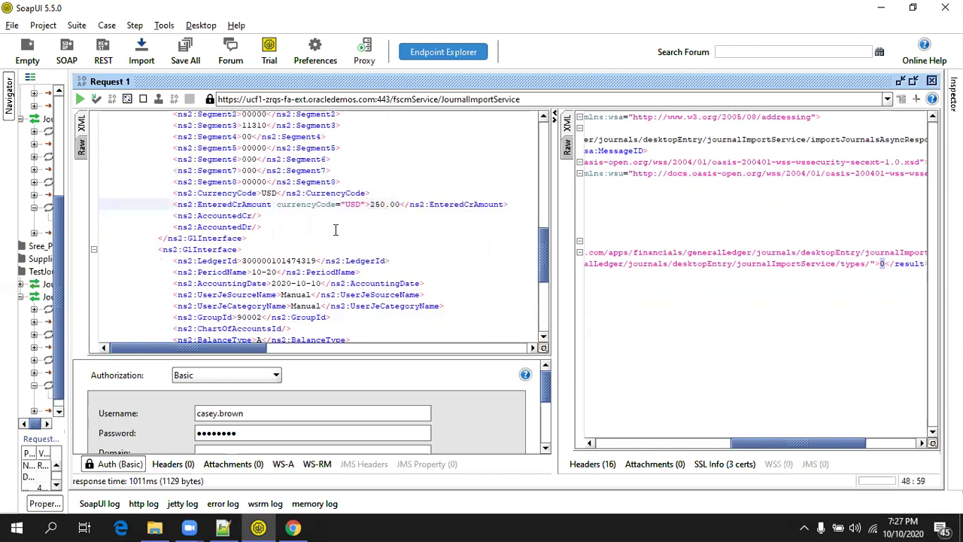
pyautogui.hotkey('alt', 'Return')
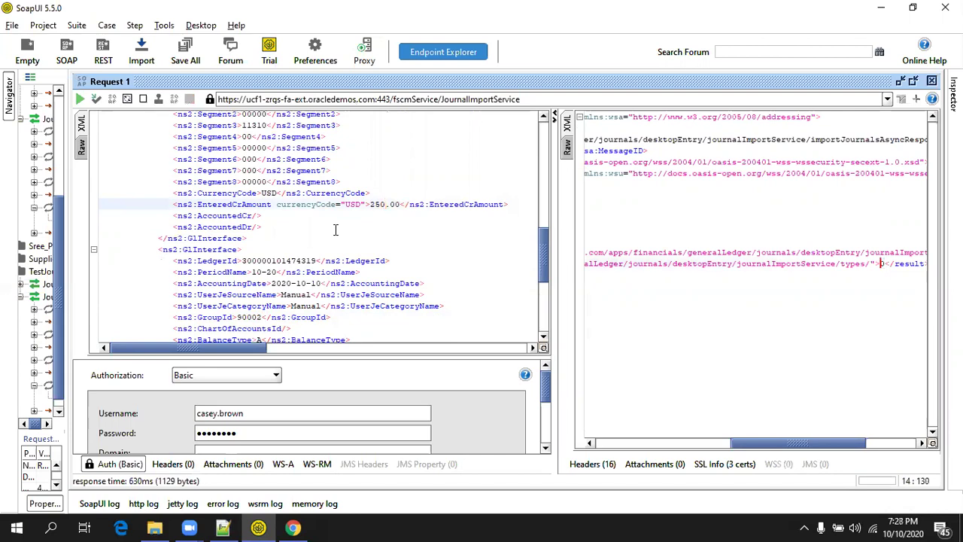
pyautogui.click(292, 527)
# Refresh the XXGLImportDM data view and confirm two GL_INTERFACE rows with GROUP_ID 90002.
pyautogui.click(215, 15)
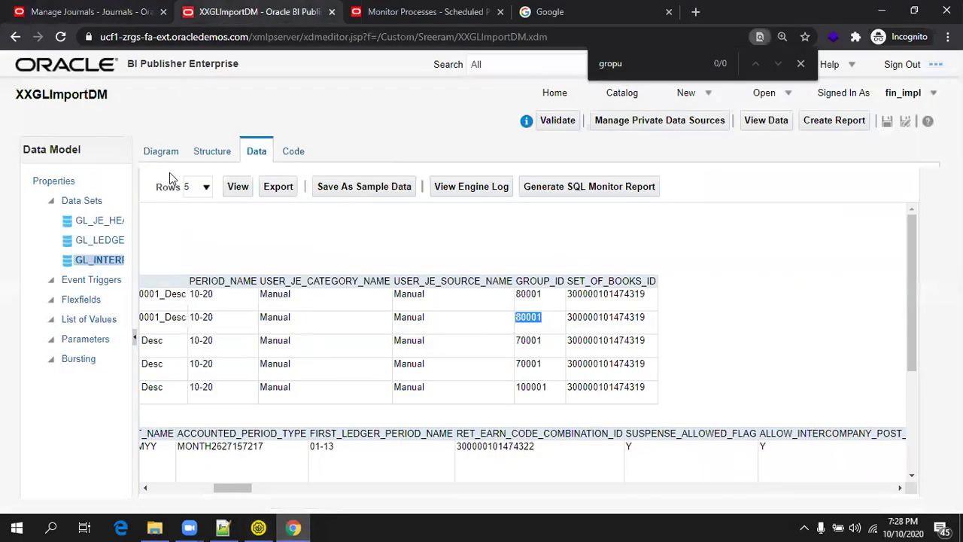
pyautogui.click(238, 187)
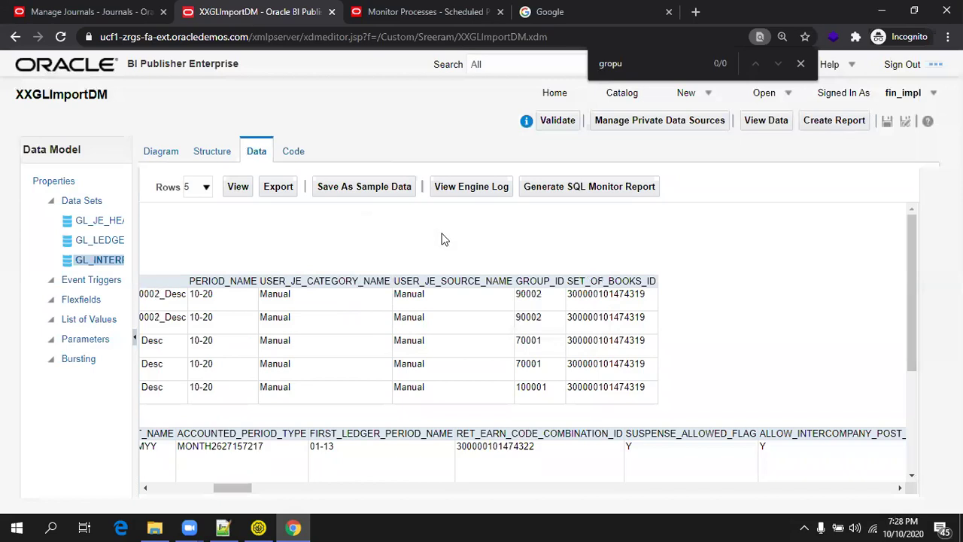
pyautogui.doubleClick(529, 316)
pyautogui.doubleClick(525, 293)
pyautogui.click(242, 480)
pyautogui.click(425, 11)
# Schedule Import Journals with source Manual, Healthcare US Primary Ledger and group ID 90002.
pyautogui.click(198, 261)
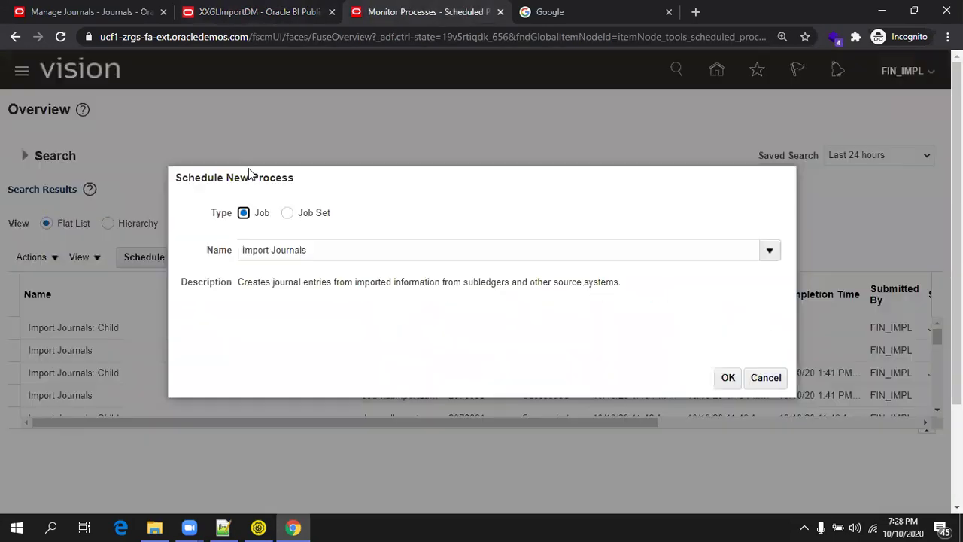
pyautogui.click(727, 378)
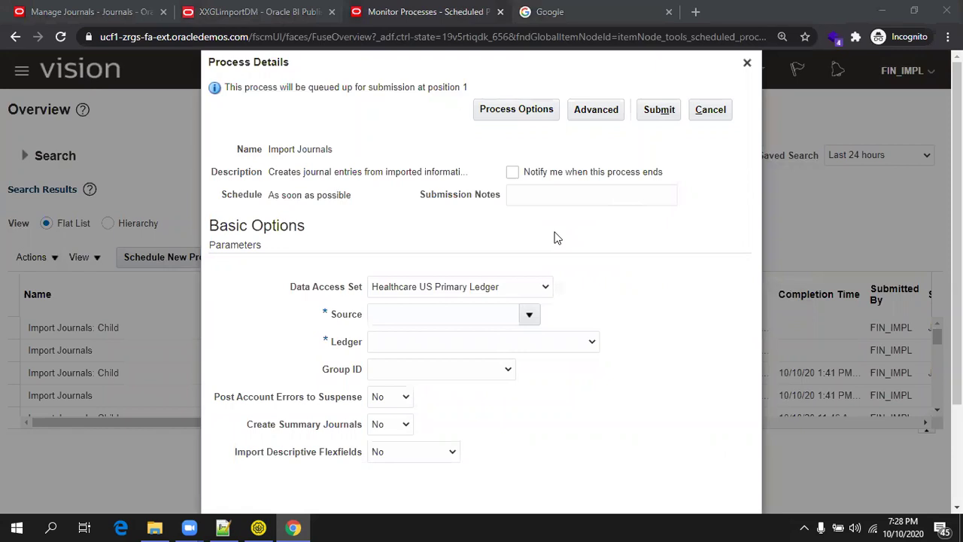
pyautogui.click(510, 316)
pyautogui.write('Manual')
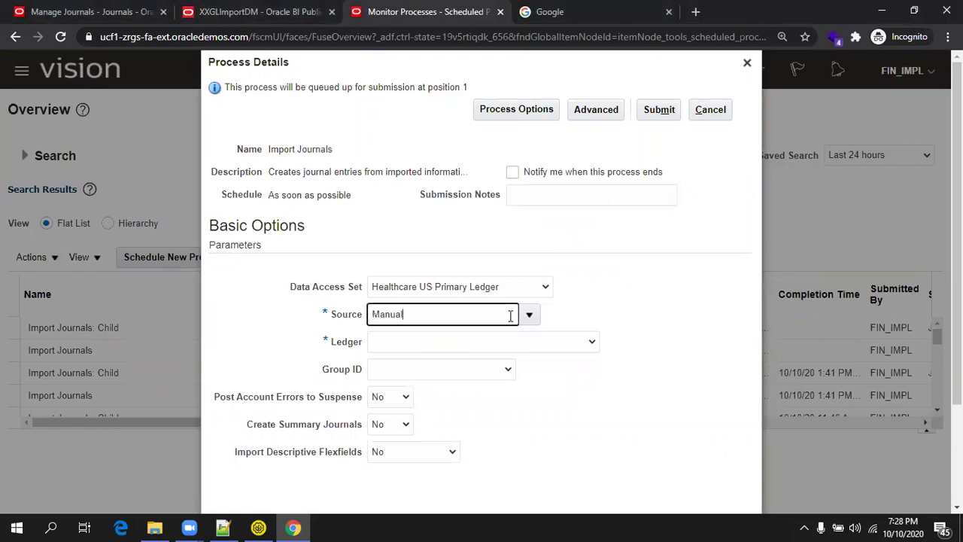
pyautogui.press('Tab')
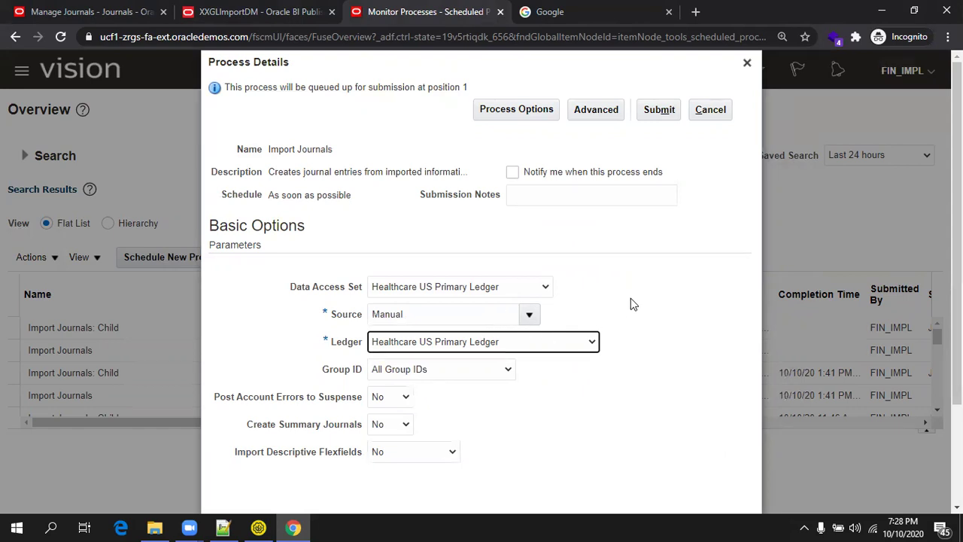
pyautogui.scroll(-1, 485, 328)
pyautogui.click(472, 299)
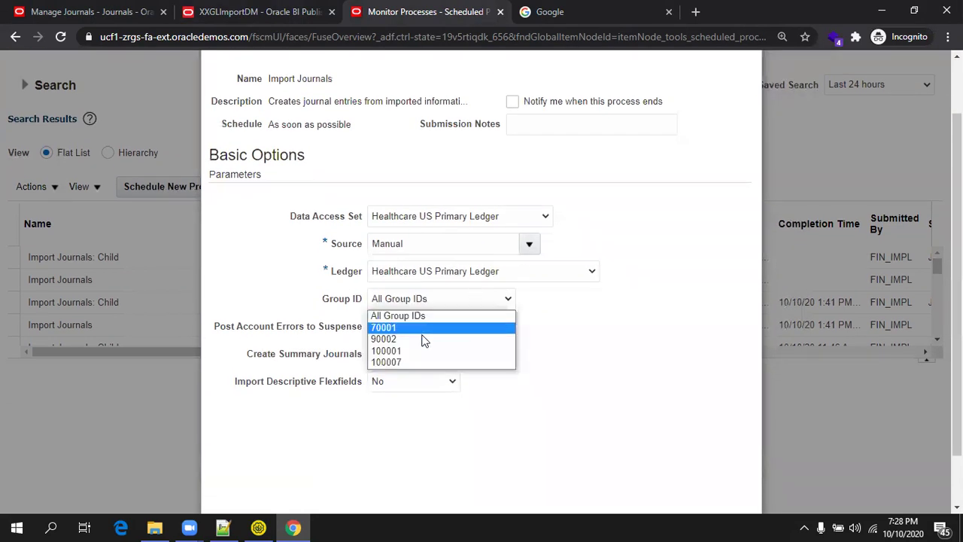
pyautogui.click(437, 338)
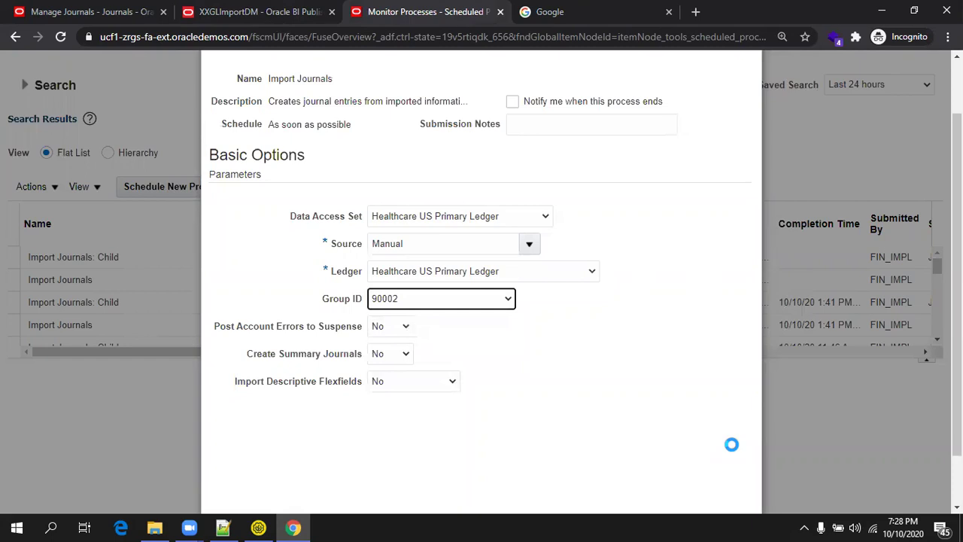
# Submit the Import Journals job and acknowledge confirmation of process 2076701.
pyautogui.scroll(-1, 516, 316)
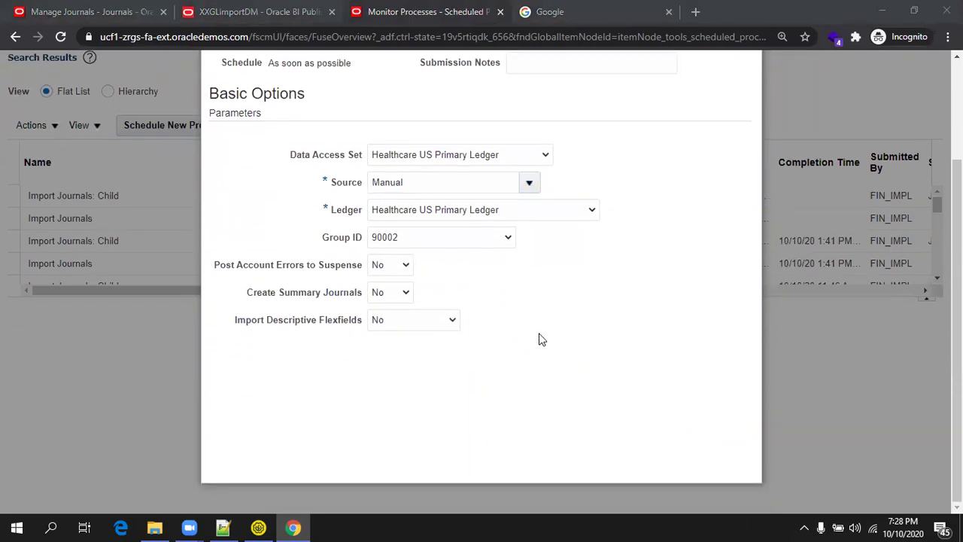
pyautogui.scroll(2, 539, 339)
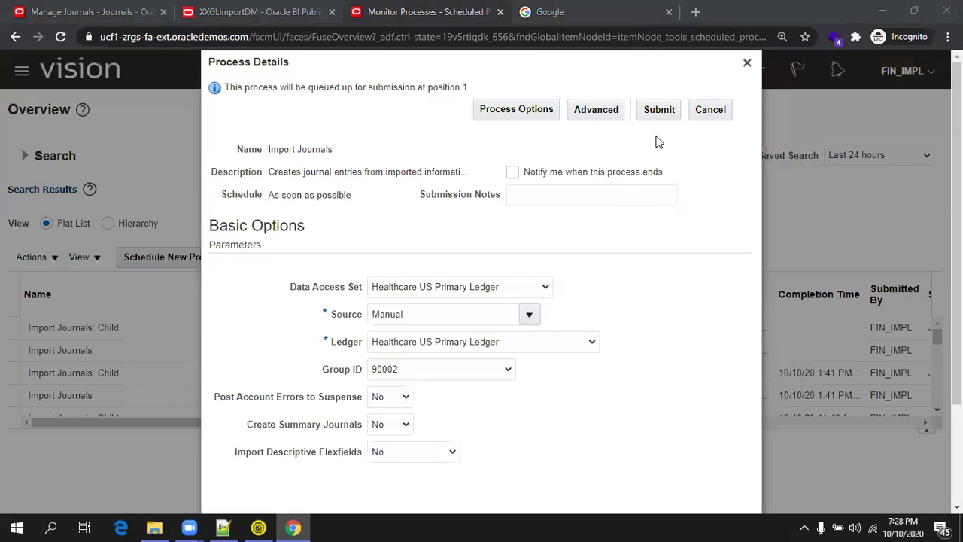
pyautogui.click(661, 109)
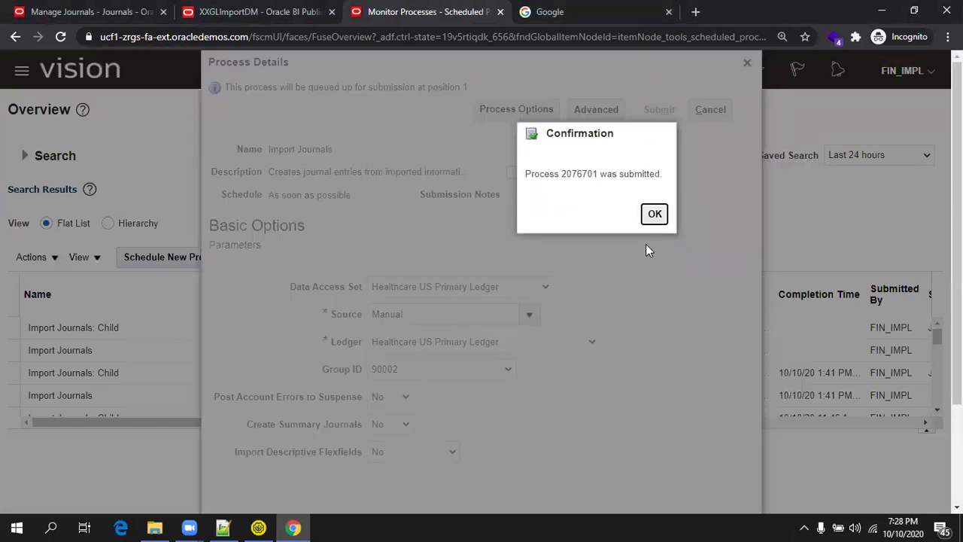
pyautogui.click(655, 216)
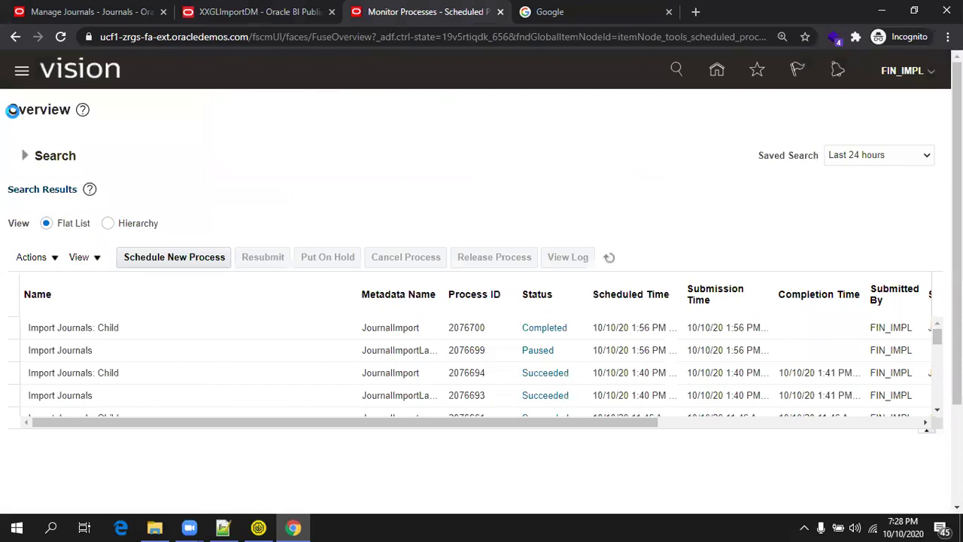
# Cancel the previous journal and search Manage Journals for batch XXGLBatchOCt2020_90002.
pyautogui.click(104, 12)
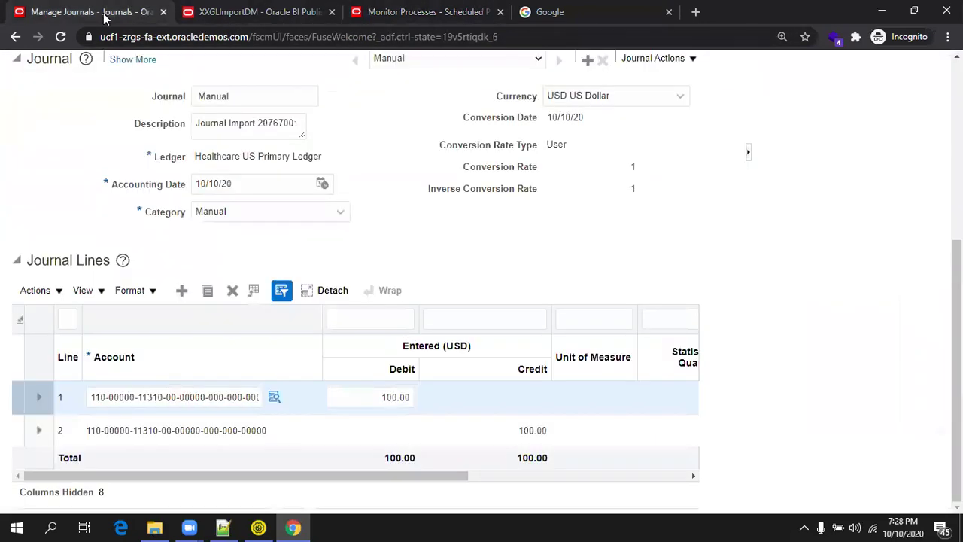
pyautogui.scroll(4, 492, 213)
pyautogui.click(672, 90)
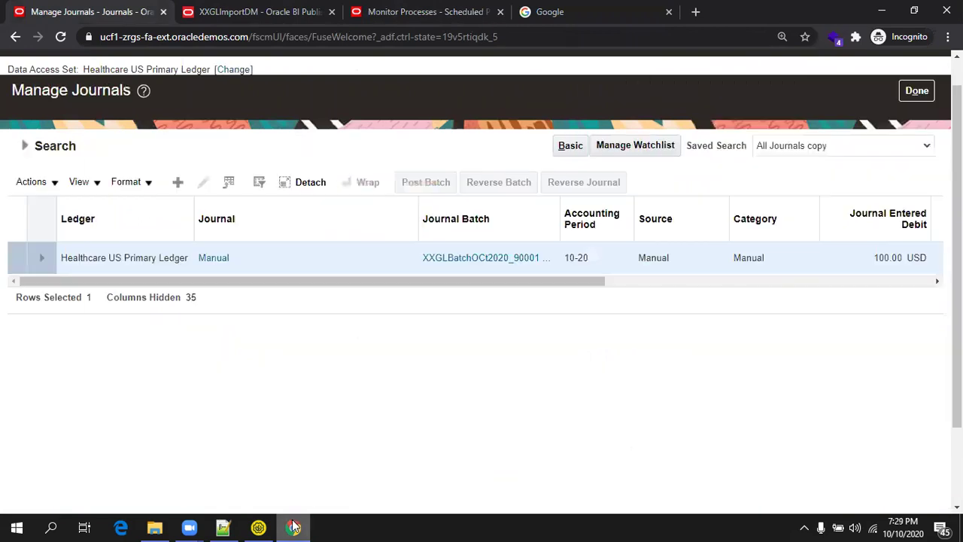
pyautogui.click(27, 147)
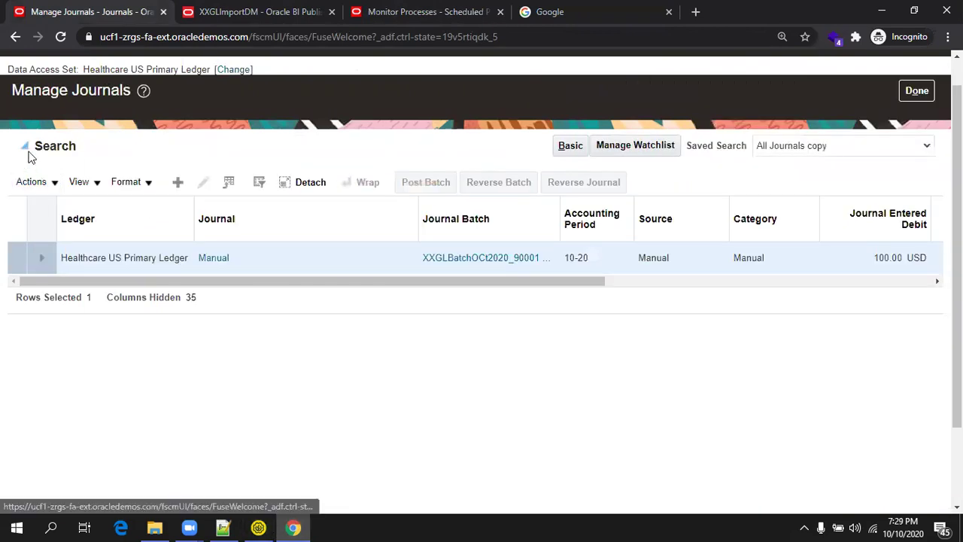
pyautogui.click(510, 223)
pyautogui.write('2020_90002')
pyautogui.click(705, 361)
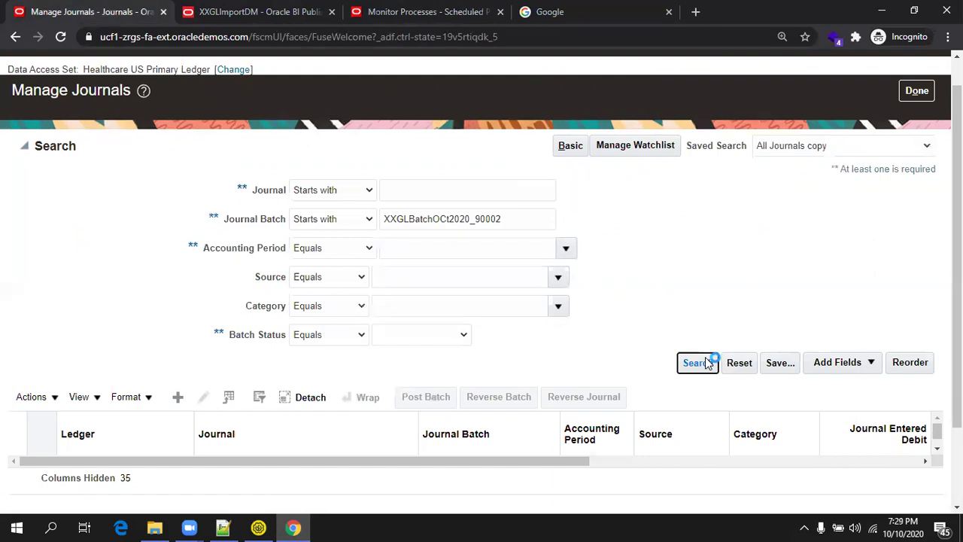
# Open the XXGLBatchOCt2020_90002 journal to view its 250.00 debit and credit lines.
pyautogui.click(128, 257)
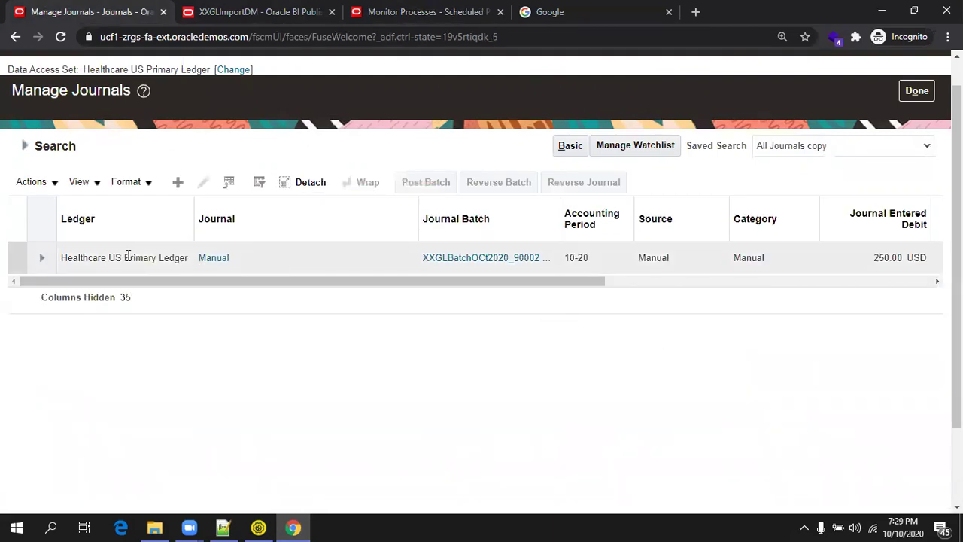
pyautogui.click(42, 258)
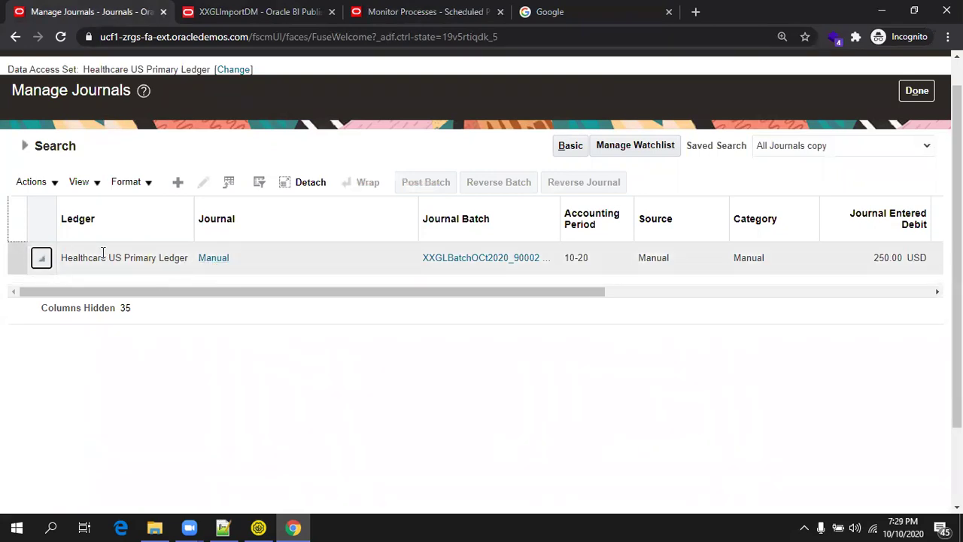
pyautogui.click(445, 263)
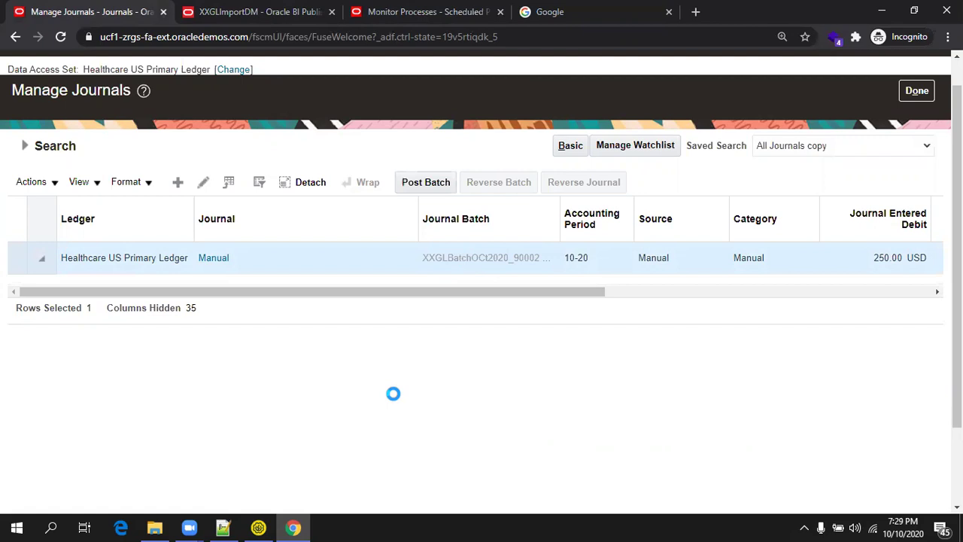
pyautogui.scroll(-4, 394, 394)
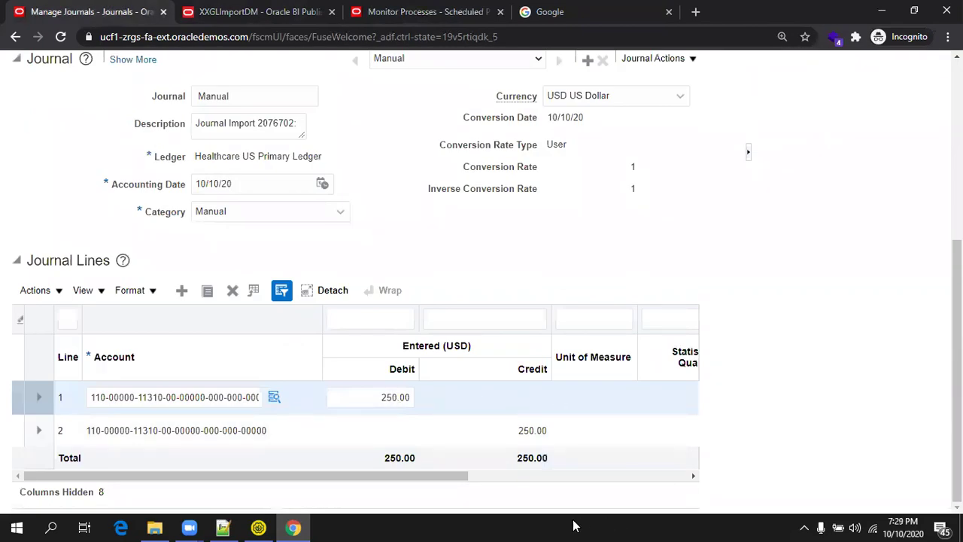
# Show the gl_interface and gl_je_batches queries in JournalImport.txt's Tables section.
pyautogui.click(222, 527)
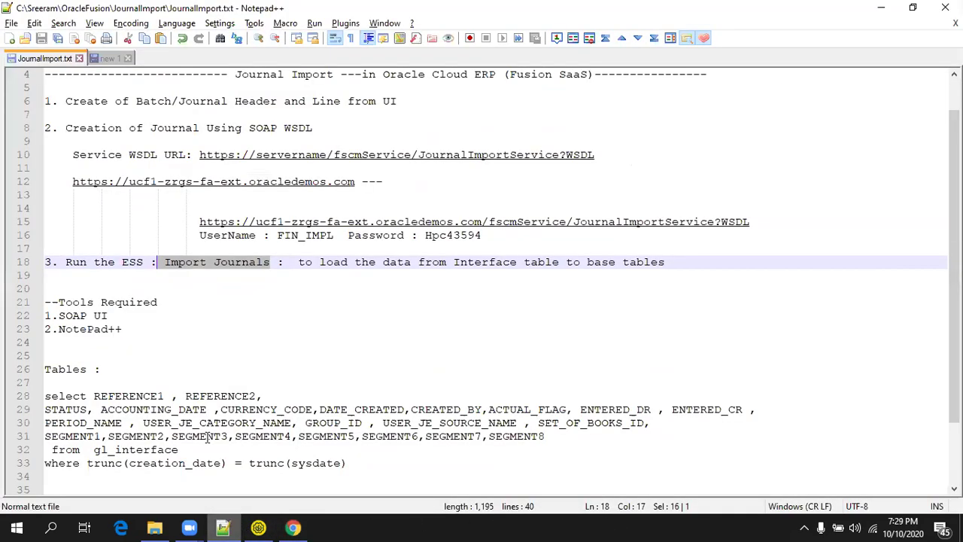
pyautogui.scroll(-2, 217, 362)
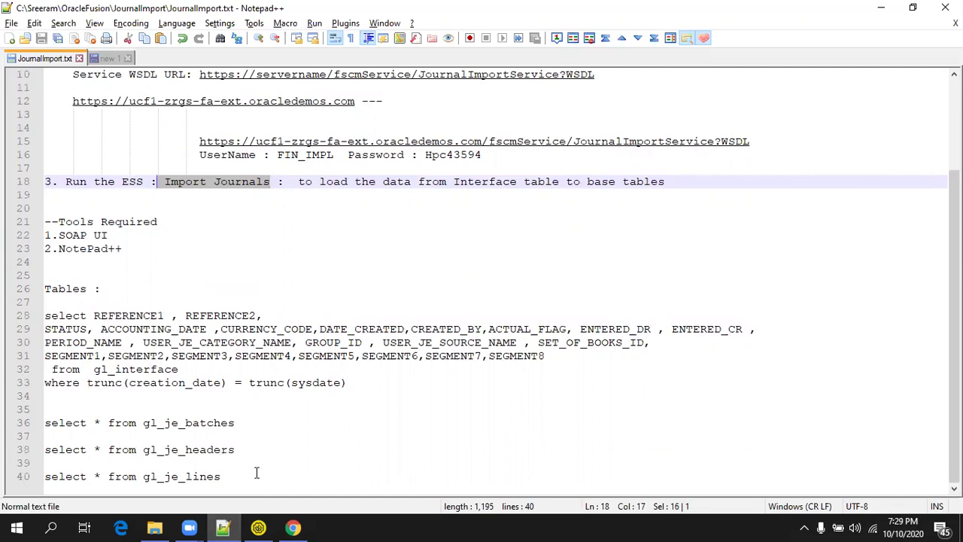
pyautogui.doubleClick(155, 369)
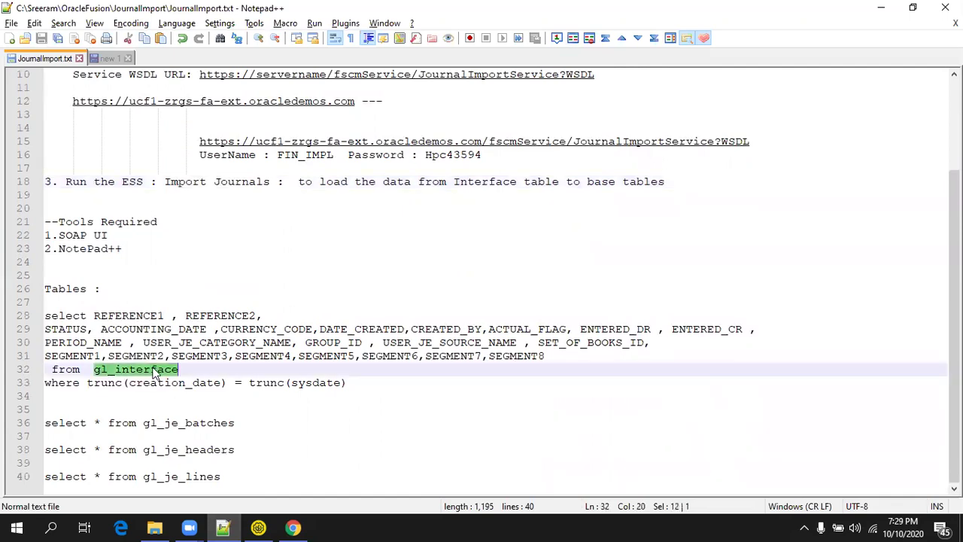
pyautogui.click(249, 476)
pyautogui.scroll(1, 257, 458)
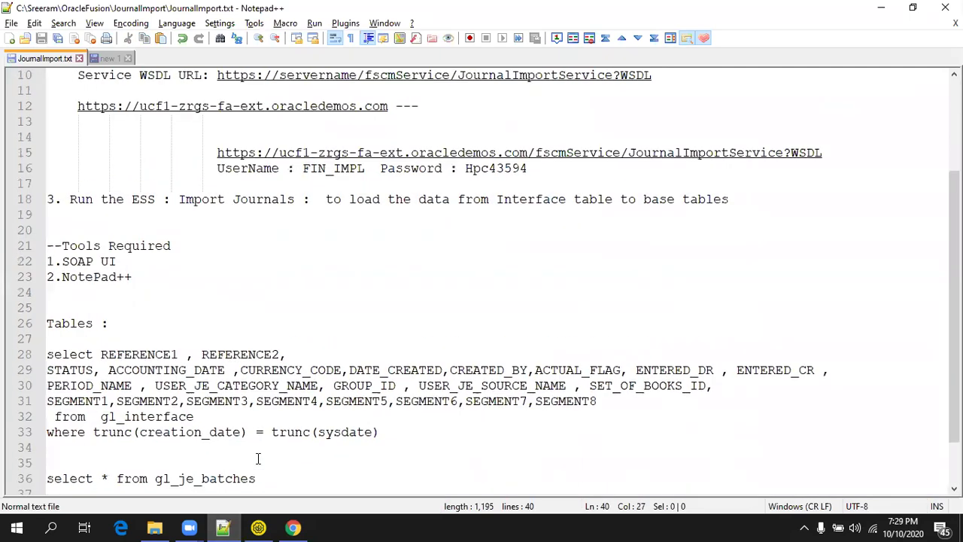